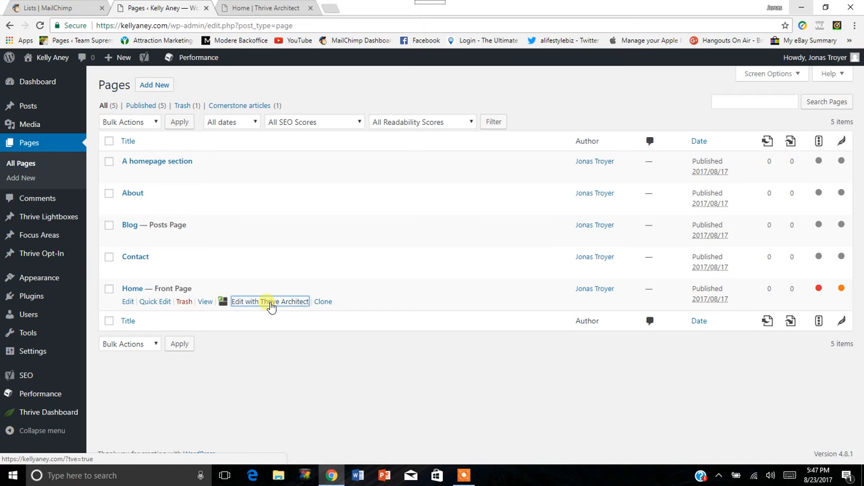
Open the Home page from the WordPress pages list for editing and launch it in Thrive Architect.
{"action": "left_click", "coordinate": [127, 302]}
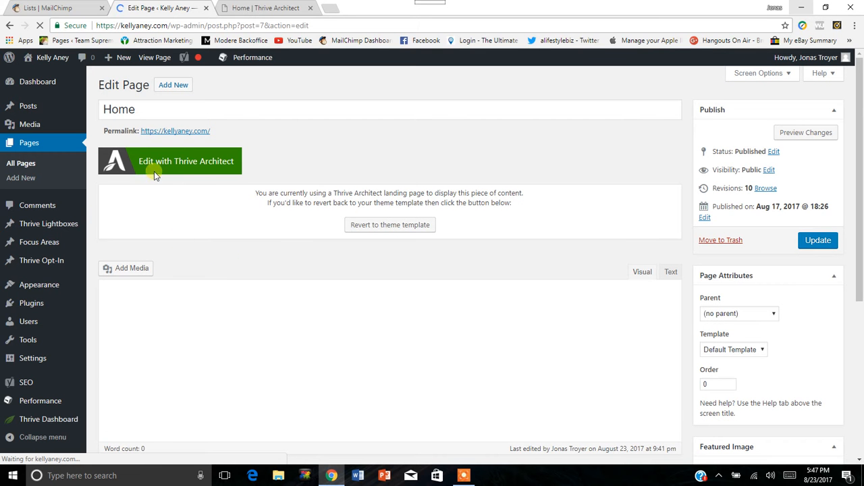
{"action": "left_click", "coordinate": [36, 144]}
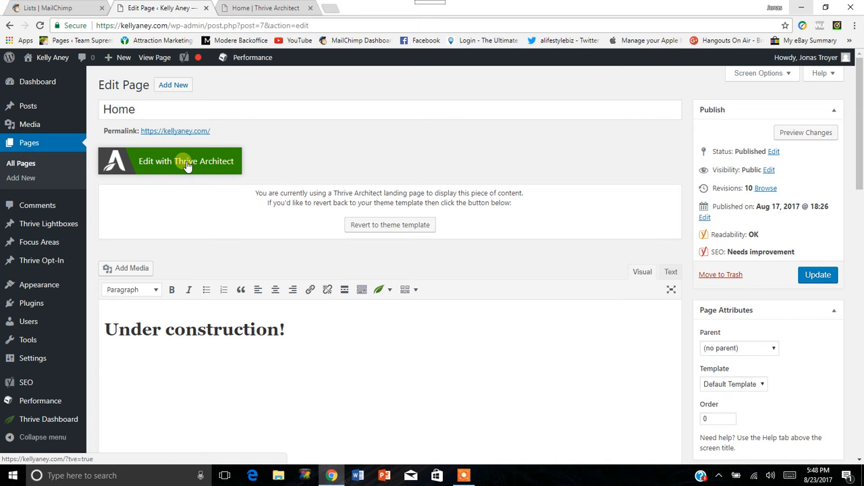
{"action": "left_click", "coordinate": [124, 169]}
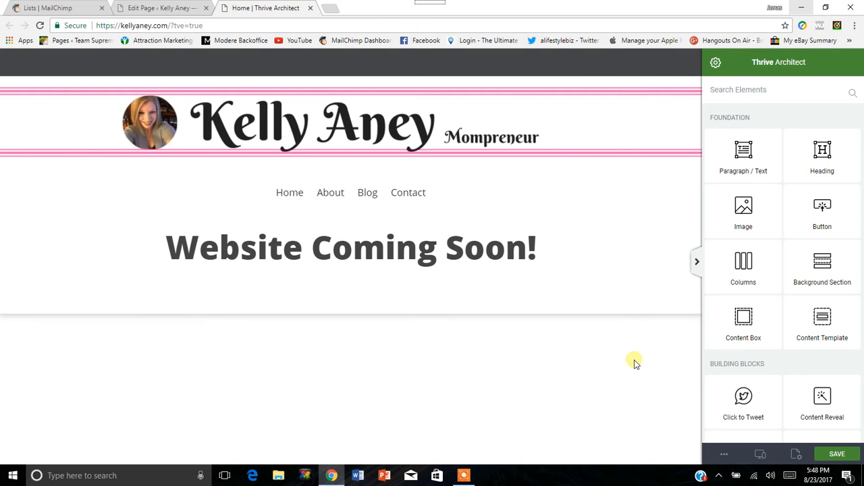
Switch the Thrive Architect editor sidebar to the opposite side of the page and back to its original side.
{"action": "left_click", "coordinate": [798, 455]}
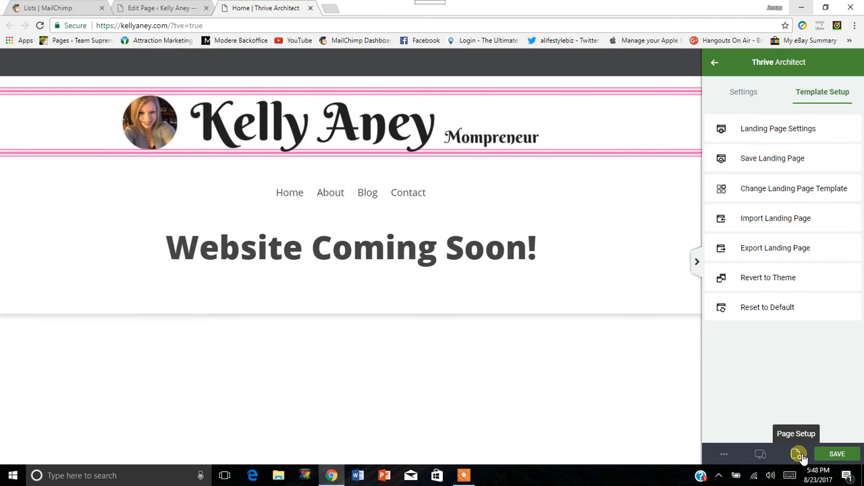
{"action": "left_click", "coordinate": [738, 98]}
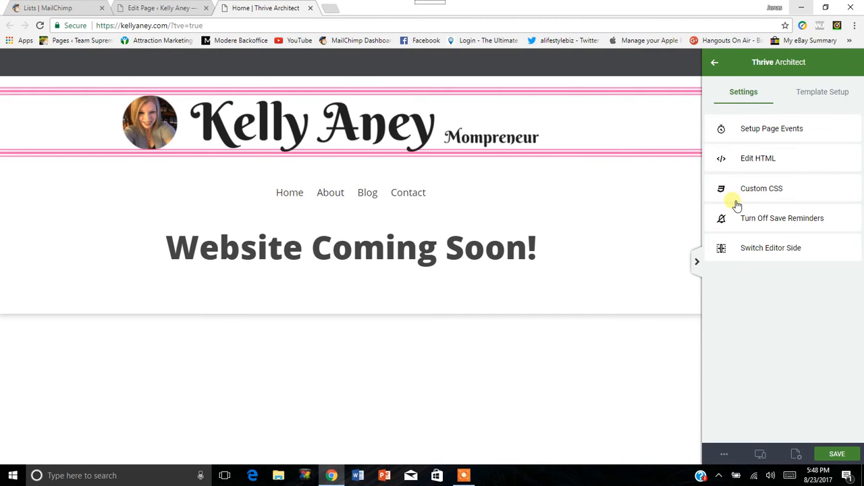
{"action": "left_click", "coordinate": [755, 250]}
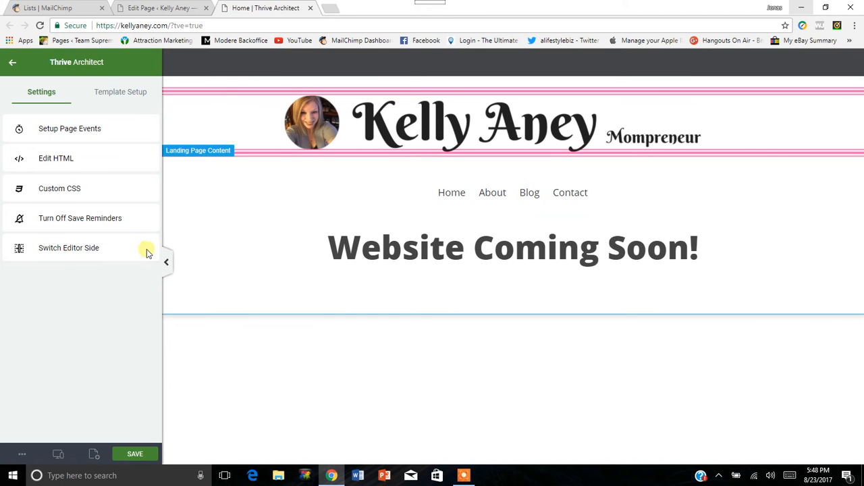
{"action": "left_click", "coordinate": [45, 250]}
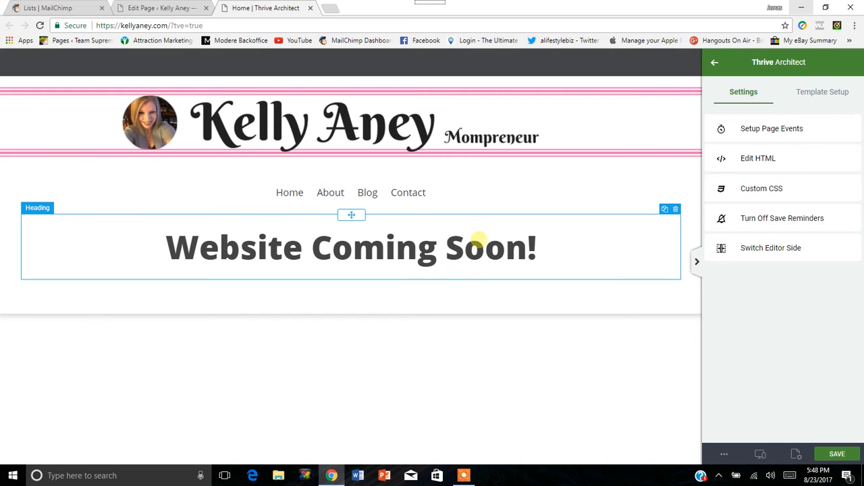
Replace the "Website Coming Soon!" heading text with "Welcome to my Website!".
{"action": "left_click_drag", "start_coordinate": [162, 247], "coordinate": [532, 256]}
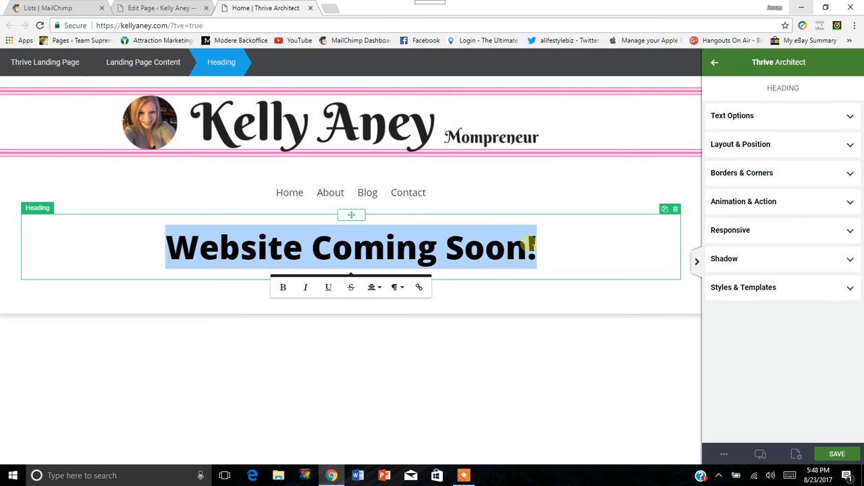
{"action": "type", "text": "G go wjcxwj"}
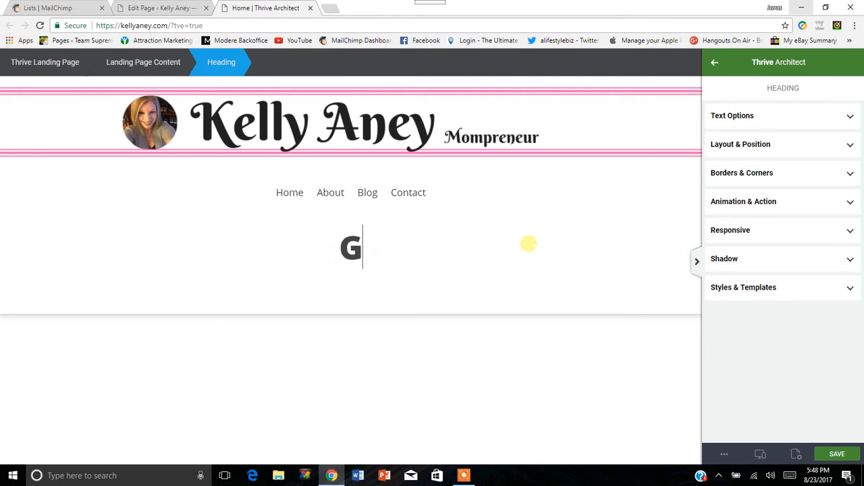
{"action": "key", "text": "BackSpace"}
{"action": "key", "text": "BackSpace"}
{"action": "key", "text": "BackSpace"}
{"action": "key", "text": "BackSpace"}
{"action": "key", "text": "BackSpace"}
{"action": "key", "text": "BackSpace"}
{"action": "key", "text": "BackSpace"}
{"action": "key", "text": "BackSpace"}
{"action": "key", "text": "BackSpace"}
{"action": "key", "text": "BackSpace"}
{"action": "key", "text": "BackSpace"}
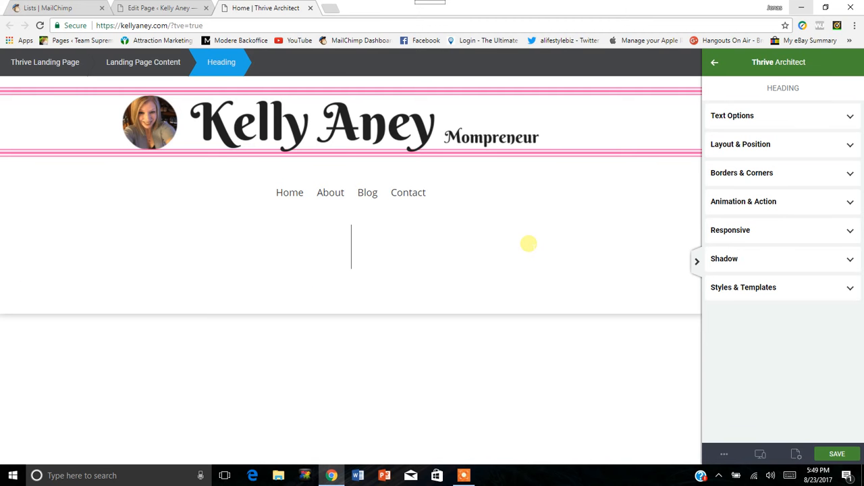
{"action": "type", "text": "WEl"}
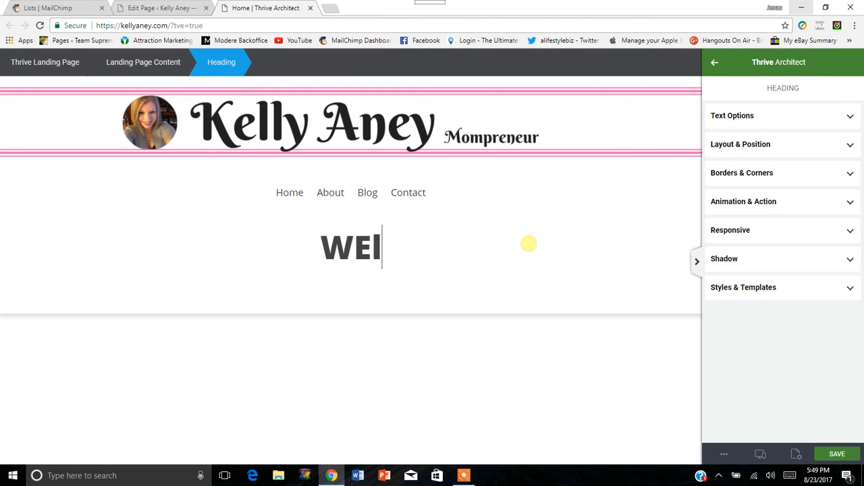
{"action": "type", "text": "come"}
{"action": "key", "text": "BackSpace"}
{"action": "key", "text": "BackSpace"}
{"action": "key", "text": "BackSpace"}
{"action": "key", "text": "BackSpace"}
{"action": "key", "text": "BackSpace"}
{"action": "key", "text": "BackSpace"}
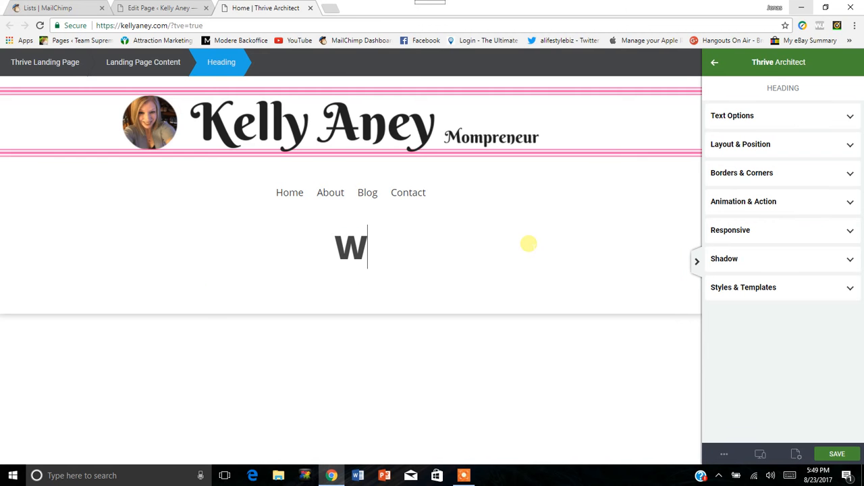
{"action": "type", "text": "elcome "}
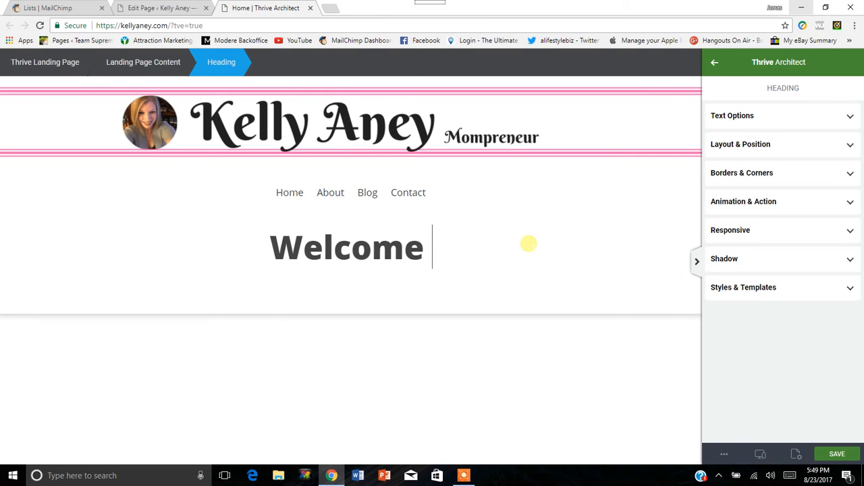
{"action": "type", "text": "to "}
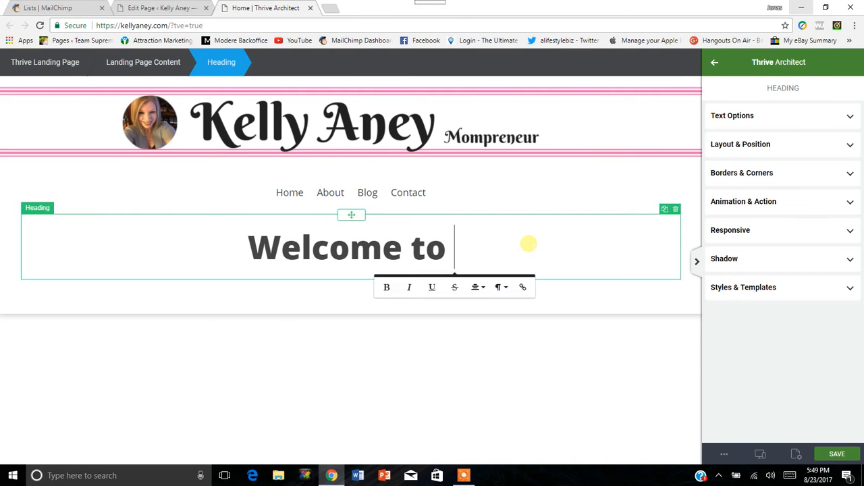
{"action": "type", "text": "my "}
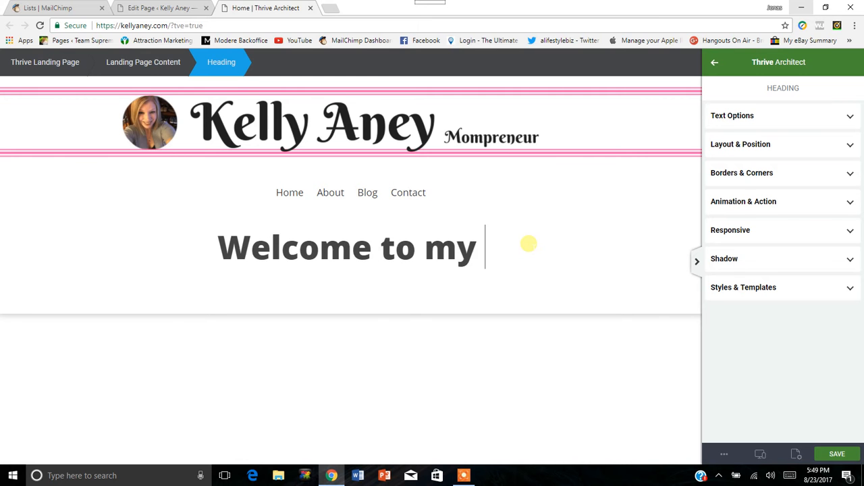
{"action": "type", "text": "Website"}
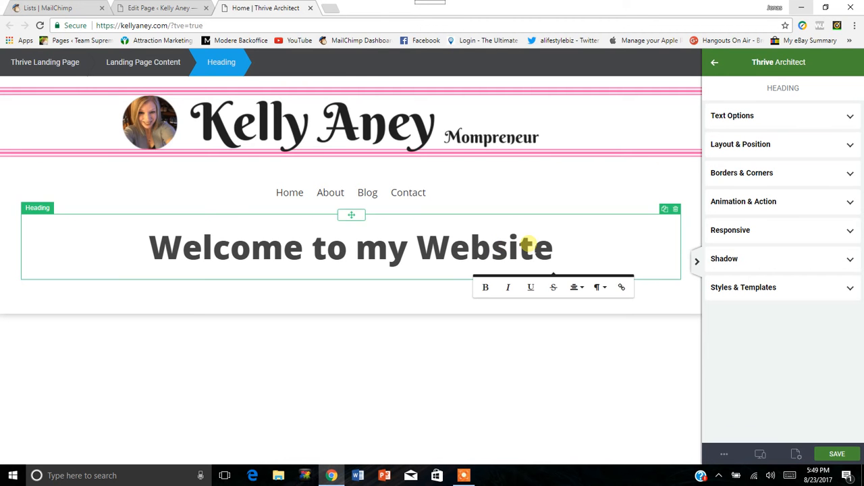
{"action": "type", "text": "!"}
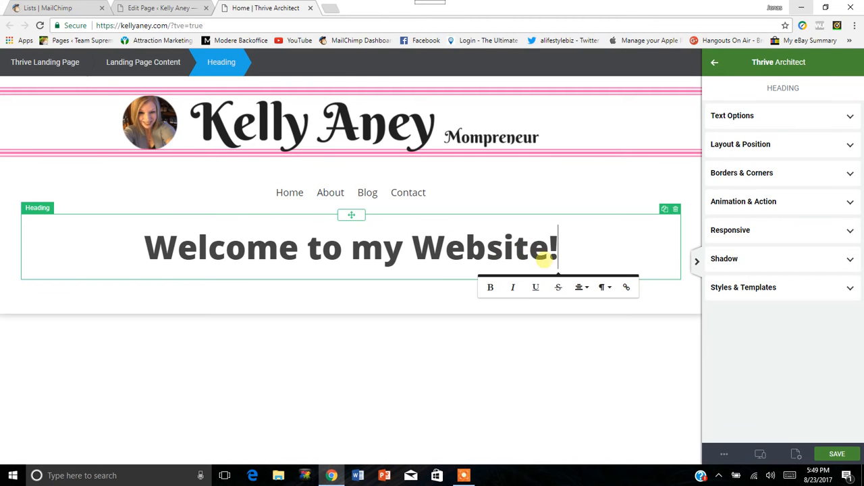
Try bold, italic, underline and strikethrough formatting on the welcome heading, removing the applied styles again.
{"action": "left_click", "coordinate": [490, 288]}
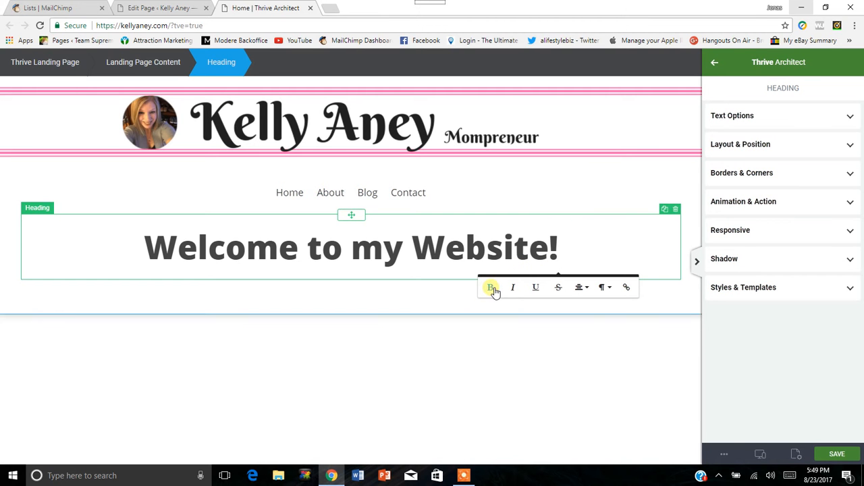
{"action": "left_click_drag", "start_coordinate": [559, 250], "coordinate": [168, 246]}
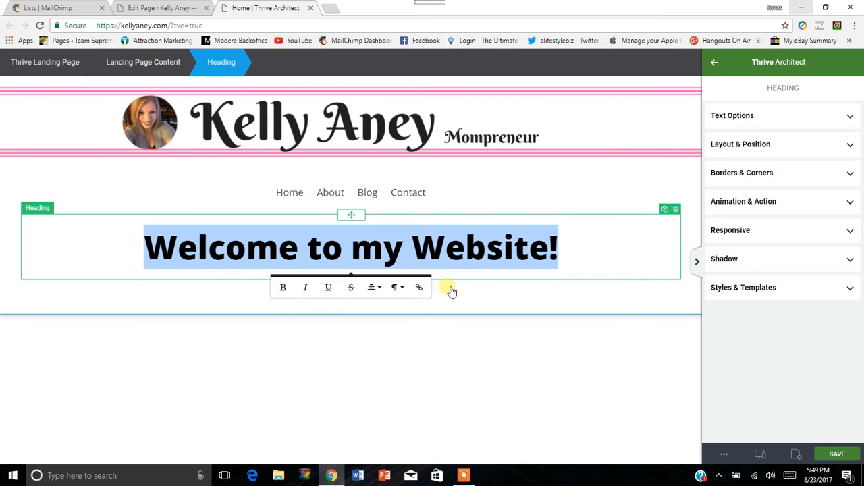
{"action": "left_click", "coordinate": [307, 288]}
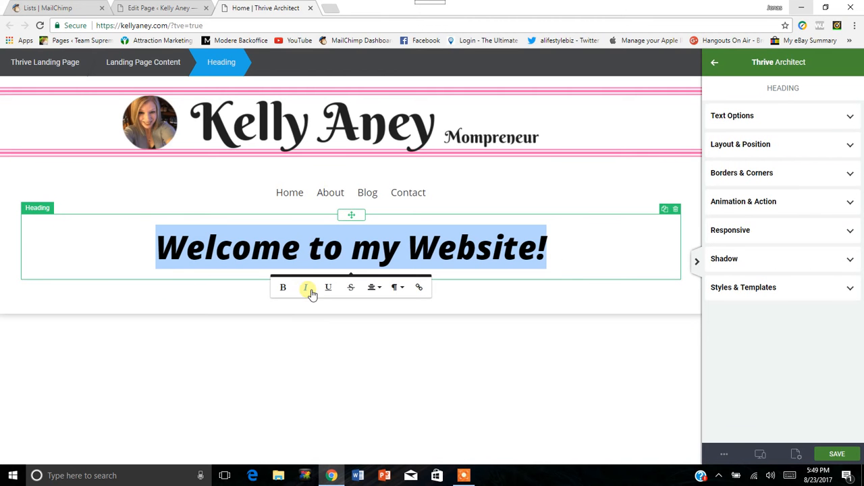
{"action": "left_click", "coordinate": [307, 289]}
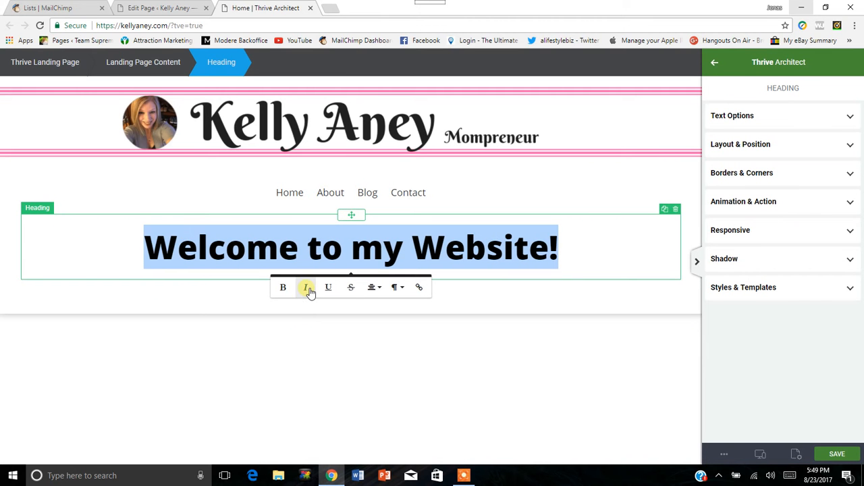
{"action": "left_click", "coordinate": [329, 292]}
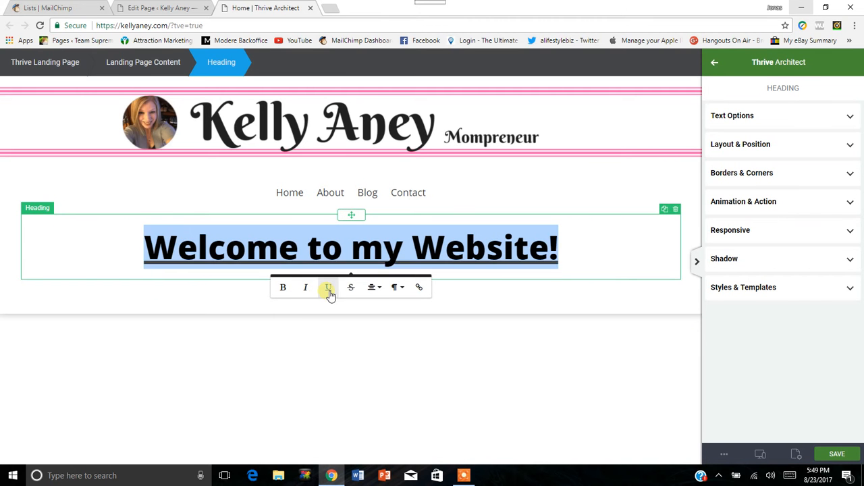
{"action": "left_click", "coordinate": [334, 291]}
{"action": "left_click", "coordinate": [351, 288]}
{"action": "left_click", "coordinate": [352, 289]}
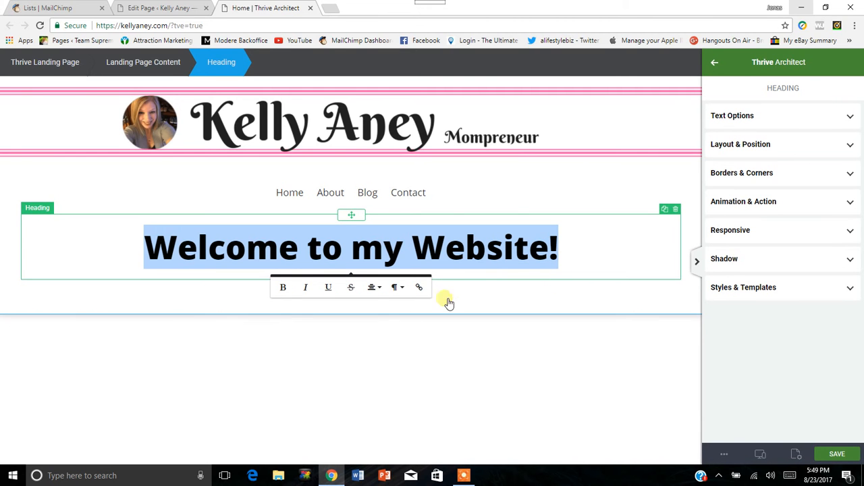
Set the font color of the whole welcome heading to the red rgb(227, 65, 65).
{"action": "left_click", "coordinate": [39, 210]}
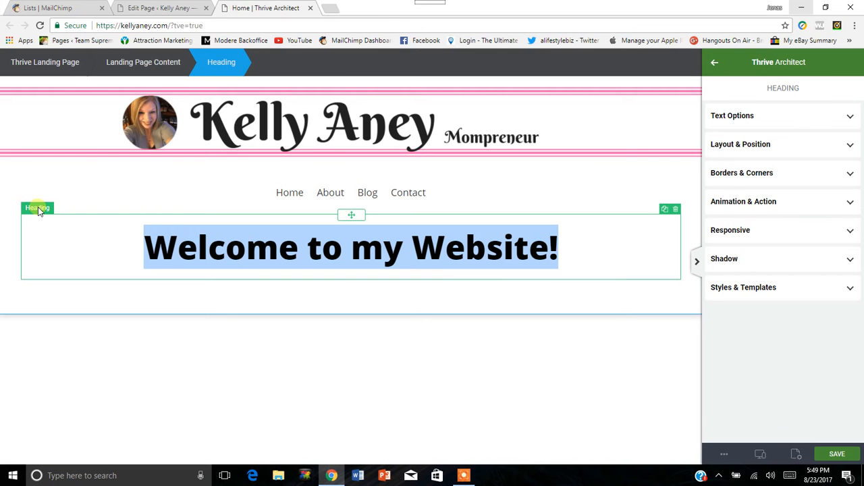
{"action": "left_click", "coordinate": [778, 116]}
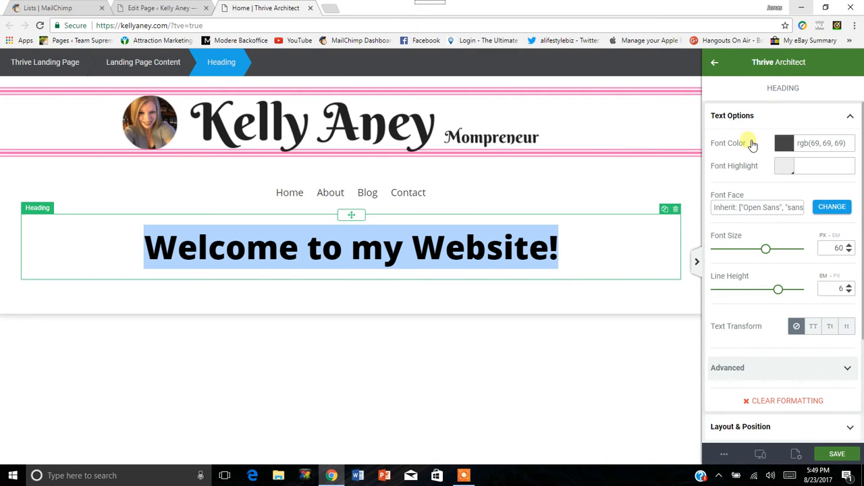
{"action": "left_click", "coordinate": [785, 144]}
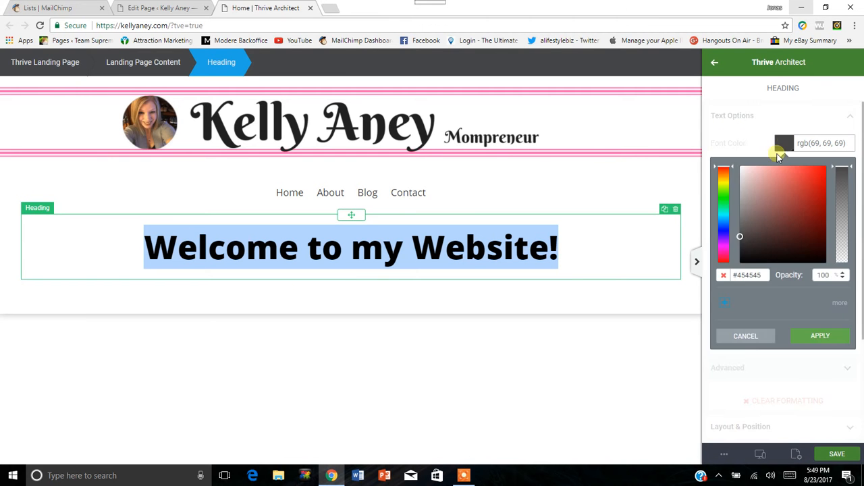
{"action": "left_click", "coordinate": [790, 198]}
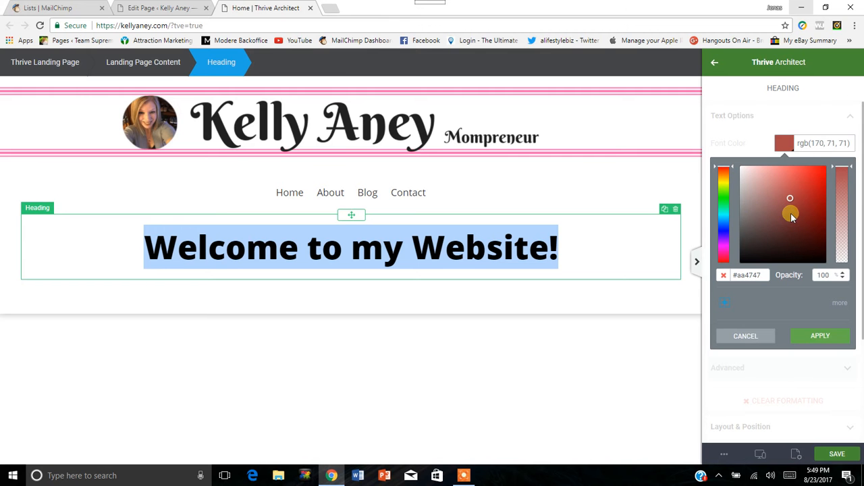
{"action": "left_click", "coordinate": [801, 178]}
{"action": "left_click", "coordinate": [818, 333]}
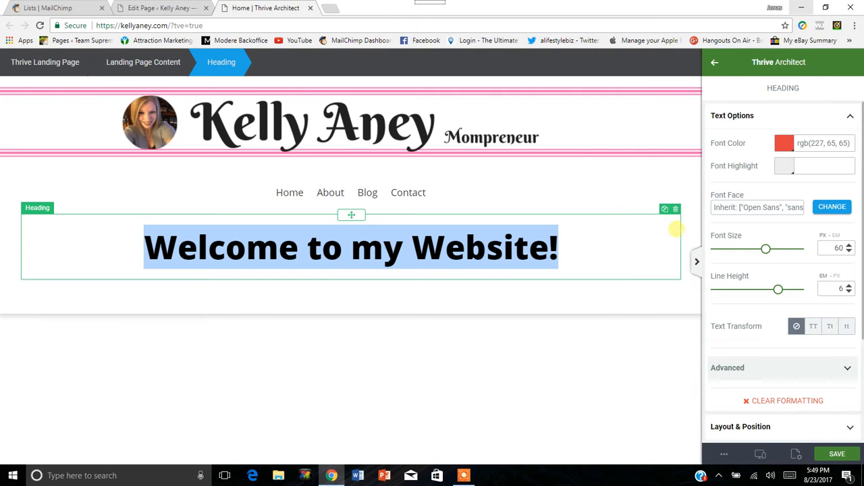
{"action": "left_click", "coordinate": [604, 300]}
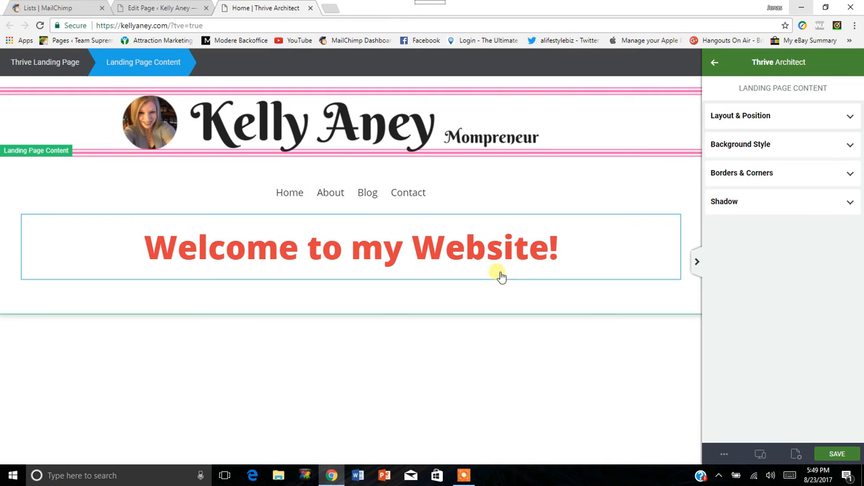
Try to change the heading's font color to near-black rgb(4, 4, 4) with only the text cursor placed in it.
{"action": "left_click", "coordinate": [492, 249]}
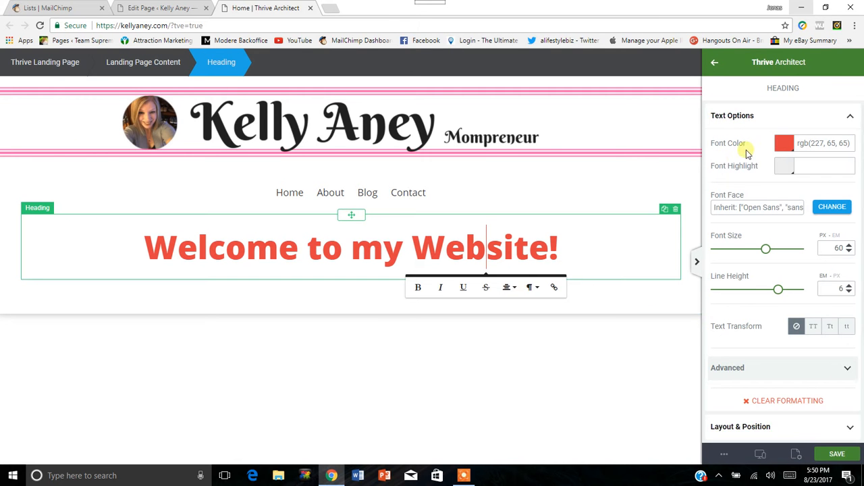
{"action": "left_click", "coordinate": [784, 143]}
{"action": "left_click", "coordinate": [756, 248]}
{"action": "left_click_drag", "start_coordinate": [756, 248], "coordinate": [746, 261]}
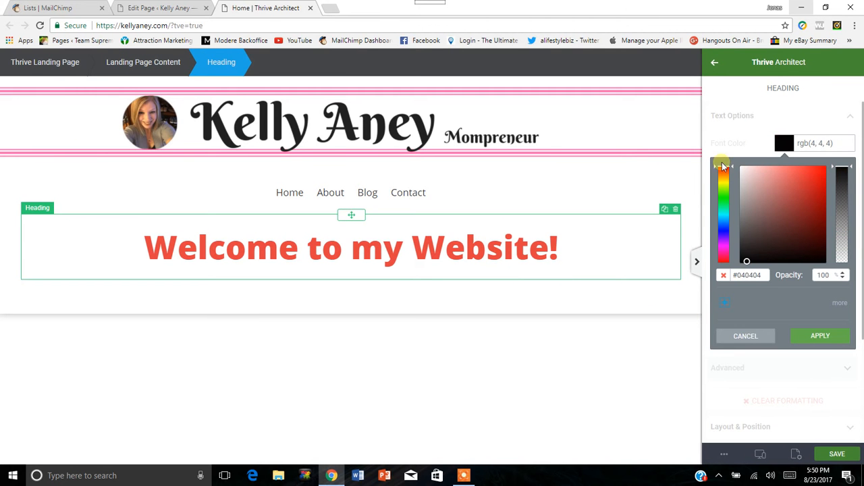
{"action": "left_click", "coordinate": [821, 338]}
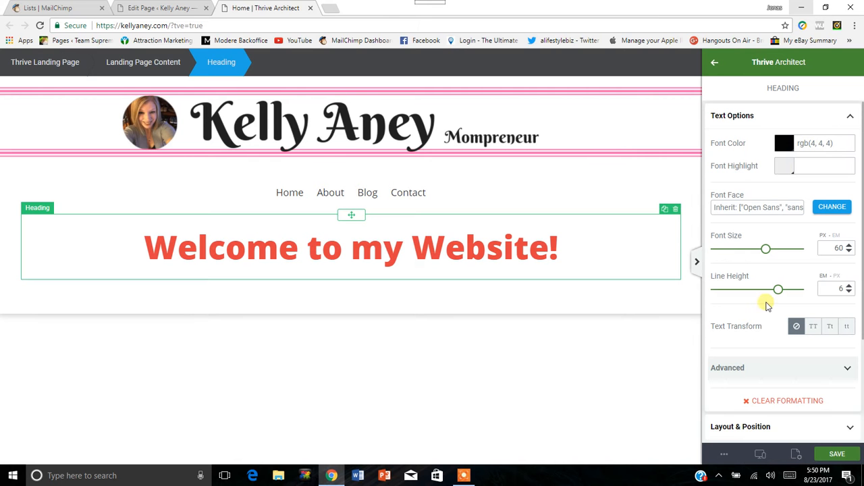
Select the entire welcome heading text and set its font color to near-black rgb(21, 20, 20).
{"action": "left_click", "coordinate": [583, 245]}
{"action": "left_click_drag", "start_coordinate": [604, 243], "coordinate": [110, 241]}
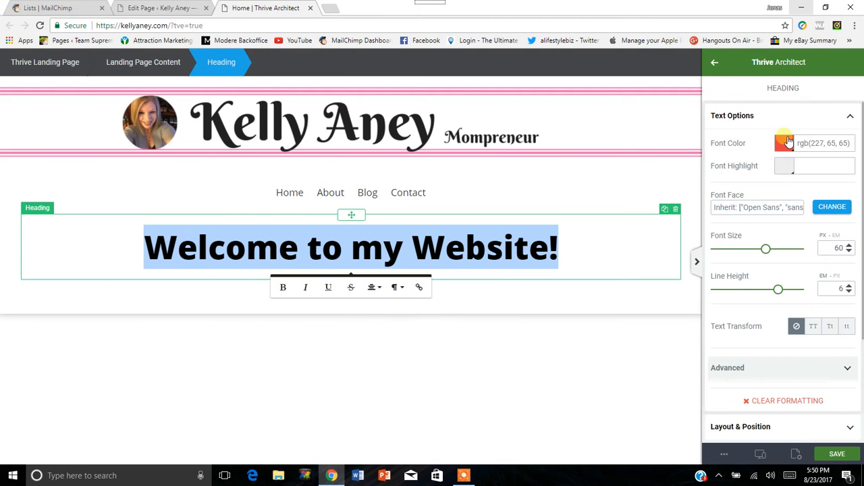
{"action": "left_click", "coordinate": [783, 143]}
{"action": "left_click", "coordinate": [747, 254]}
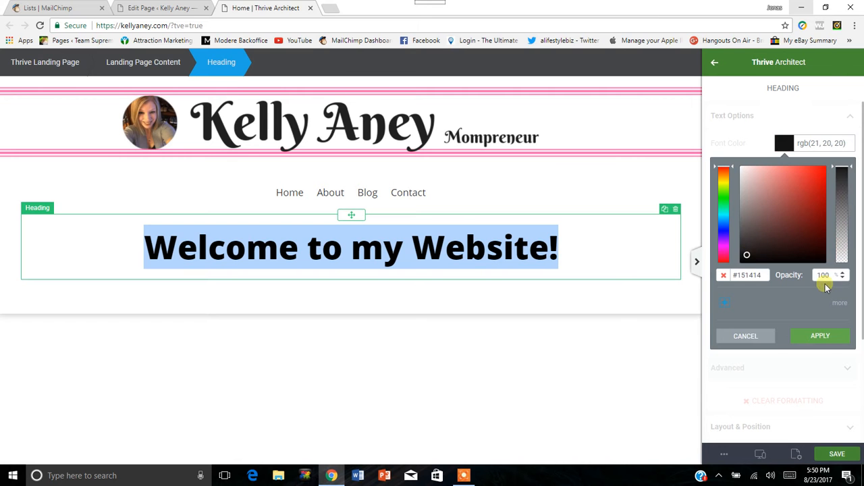
{"action": "left_click", "coordinate": [825, 336]}
{"action": "left_click", "coordinate": [606, 260]}
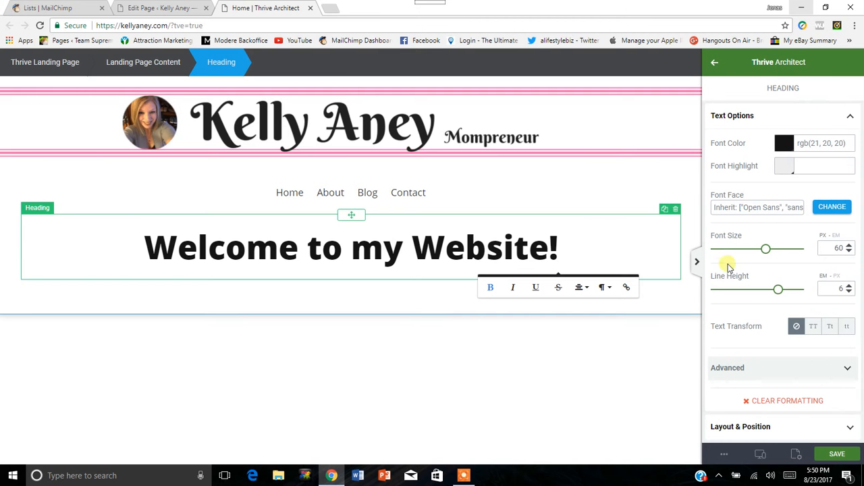
Try smaller font sizes of 52 and 58 px on the welcome heading and return it to 60 px.
{"action": "mouse_move", "coordinate": [767, 250]}
{"action": "left_mouse_down"}
{"action": "mouse_move", "coordinate": [753, 250]}
{"action": "mouse_move", "coordinate": [783, 255]}
{"action": "mouse_move", "coordinate": [758, 251]}
{"action": "left_mouse_up"}
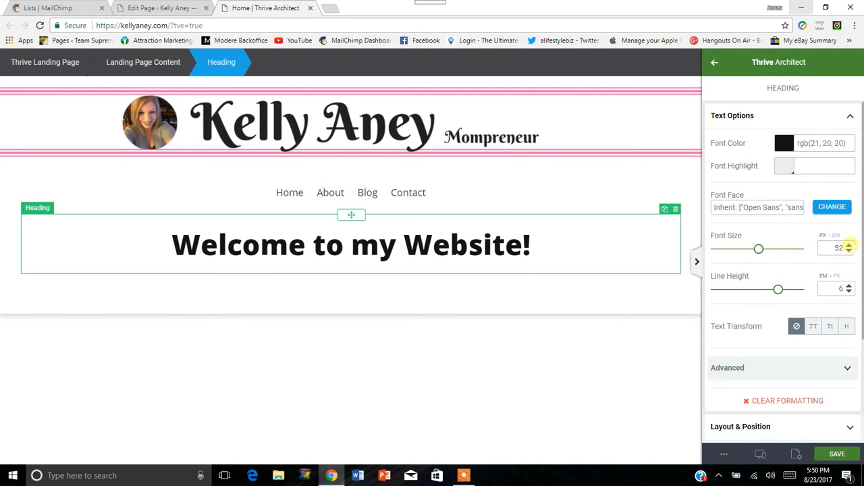
{"action": "left_click", "coordinate": [850, 245]}
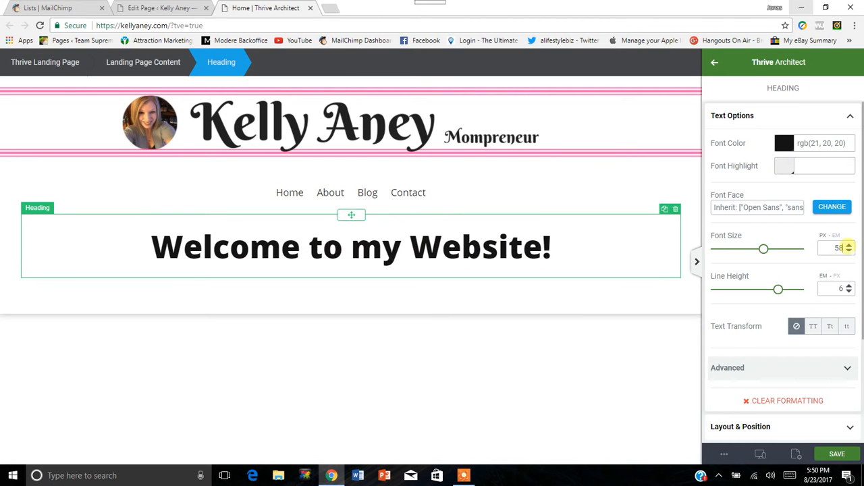
{"action": "left_click", "coordinate": [850, 245]}
{"action": "left_click", "coordinate": [849, 251]}
{"action": "left_click", "coordinate": [849, 250]}
{"action": "left_click", "coordinate": [849, 251]}
{"action": "left_click", "coordinate": [849, 246]}
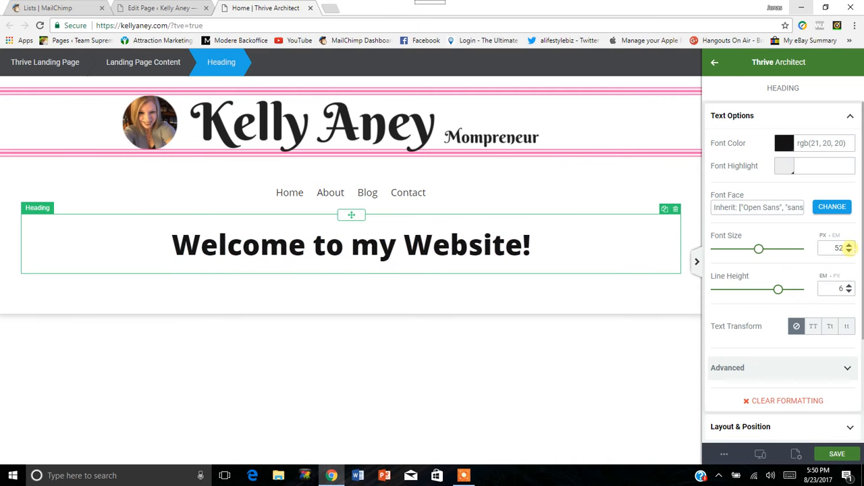
{"action": "left_click", "coordinate": [849, 246]}
{"action": "left_click", "coordinate": [849, 246]}
{"action": "left_click", "coordinate": [850, 246]}
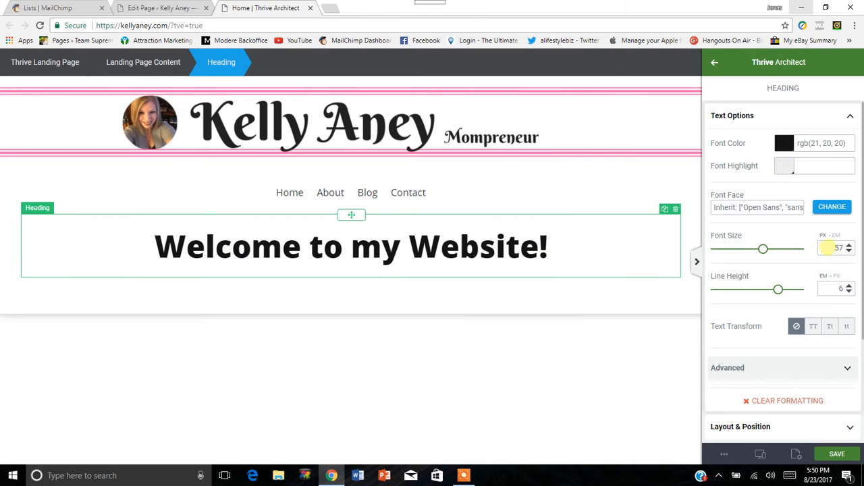
{"action": "left_click", "coordinate": [849, 246]}
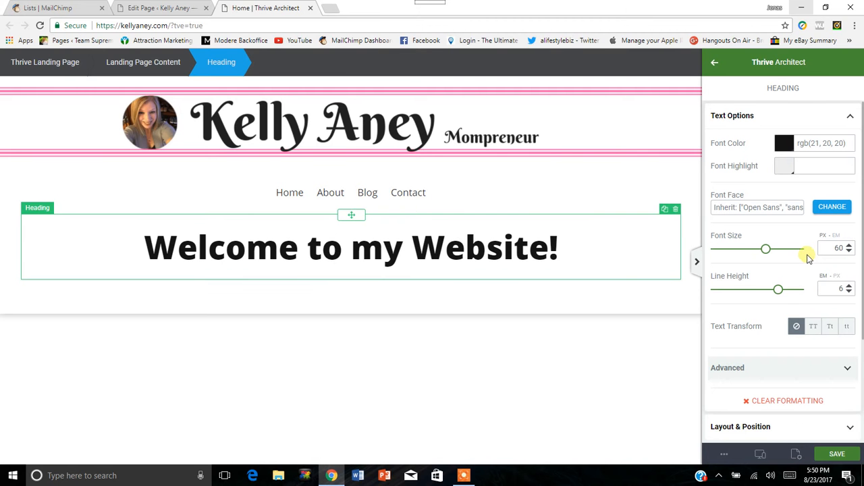
Set the welcome heading's line height to 1 em and look over its advanced text options.
{"action": "left_click_drag", "start_coordinate": [782, 295], "coordinate": [730, 293]}
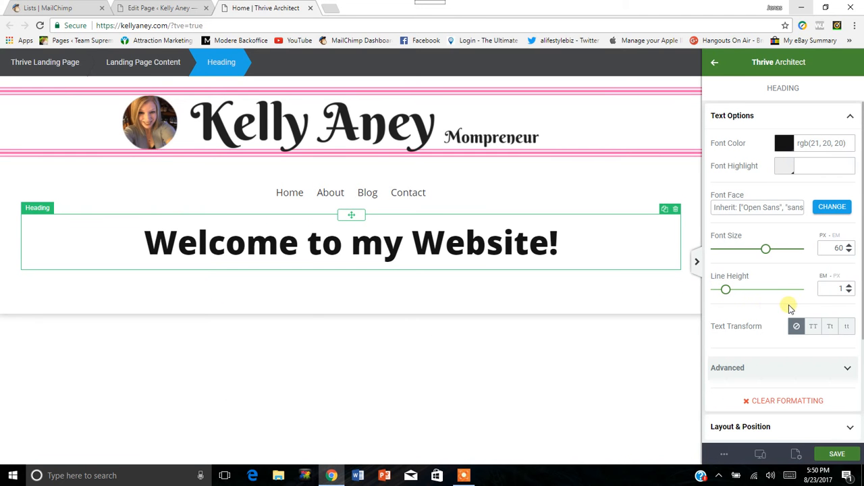
{"action": "scroll", "coordinate": [763, 304], "scroll_direction": "down", "scroll_amount": 2}
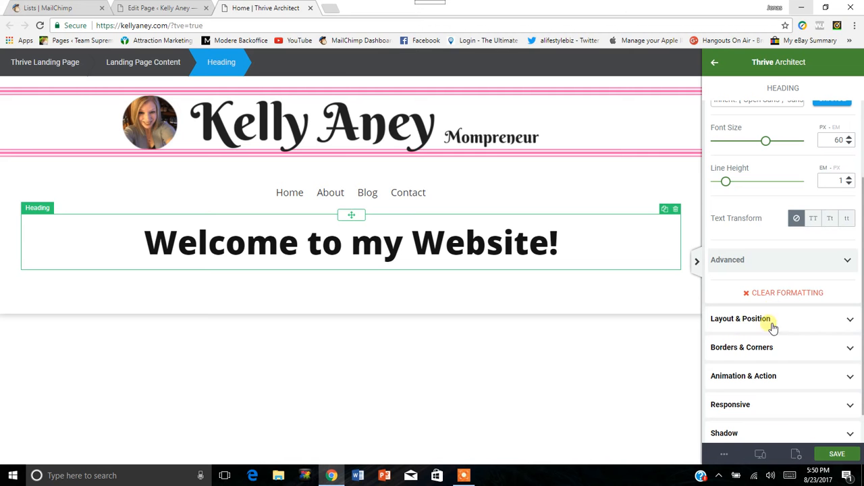
{"action": "left_click", "coordinate": [845, 262]}
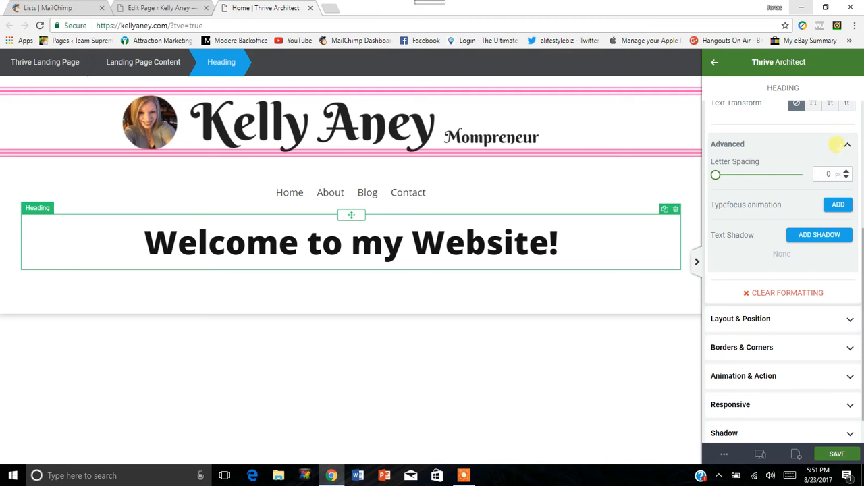
{"action": "left_click", "coordinate": [838, 144]}
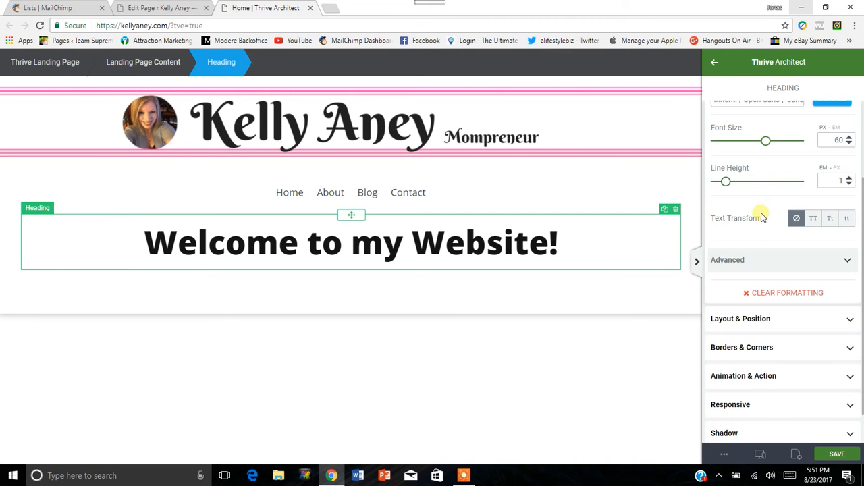
Try a max width of 786 px on the heading with left, right and center alignment.
{"action": "left_click", "coordinate": [846, 318]}
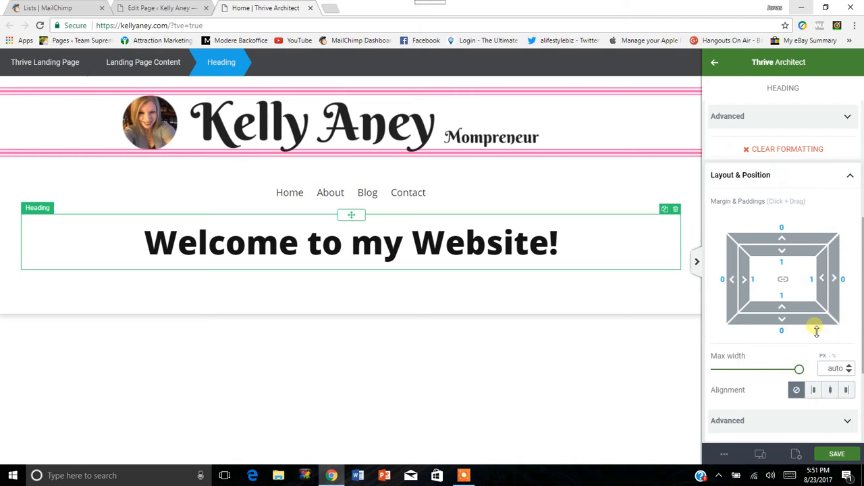
{"action": "scroll", "coordinate": [801, 252], "scroll_direction": "down", "scroll_amount": 2}
{"action": "scroll", "coordinate": [759, 236], "scroll_direction": "up", "scroll_amount": 1}
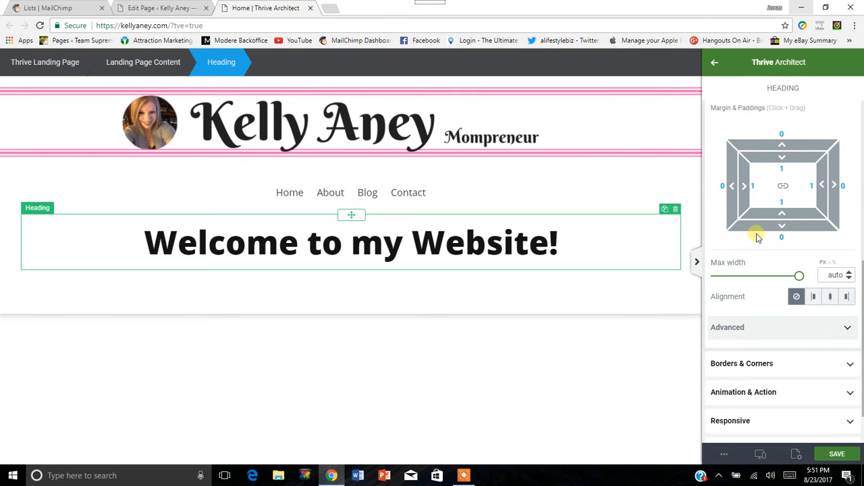
{"action": "left_click_drag", "start_coordinate": [804, 282], "coordinate": [770, 282]}
{"action": "left_click", "coordinate": [797, 300]}
{"action": "left_click", "coordinate": [830, 300]}
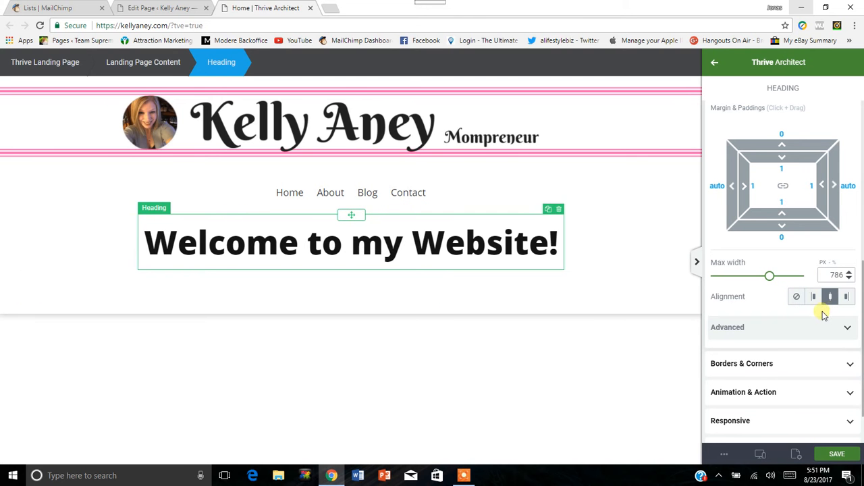
{"action": "left_click", "coordinate": [814, 299]}
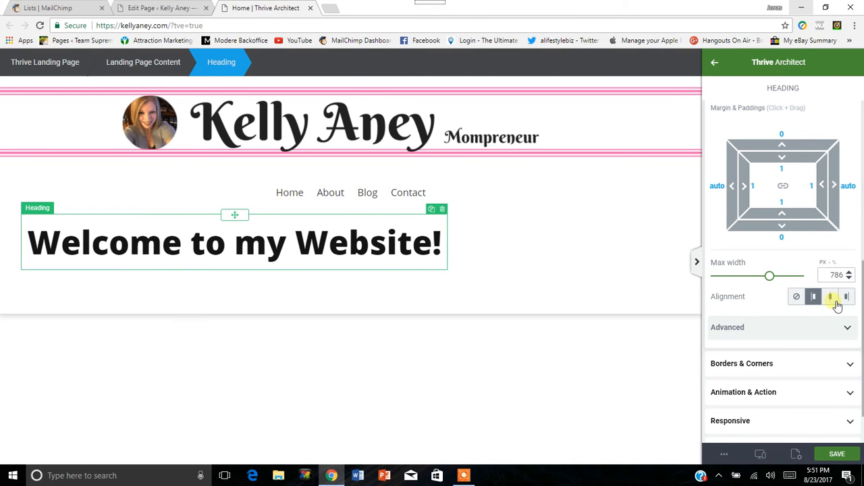
{"action": "left_click", "coordinate": [847, 298]}
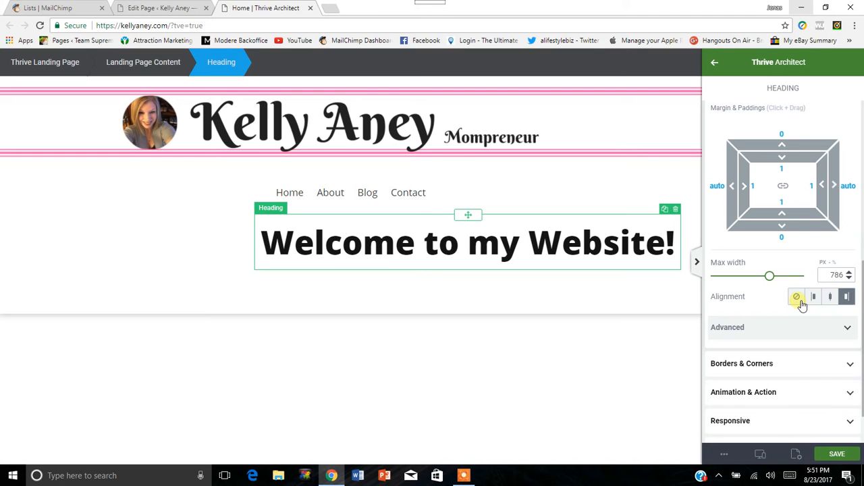
{"action": "left_click", "coordinate": [831, 298]}
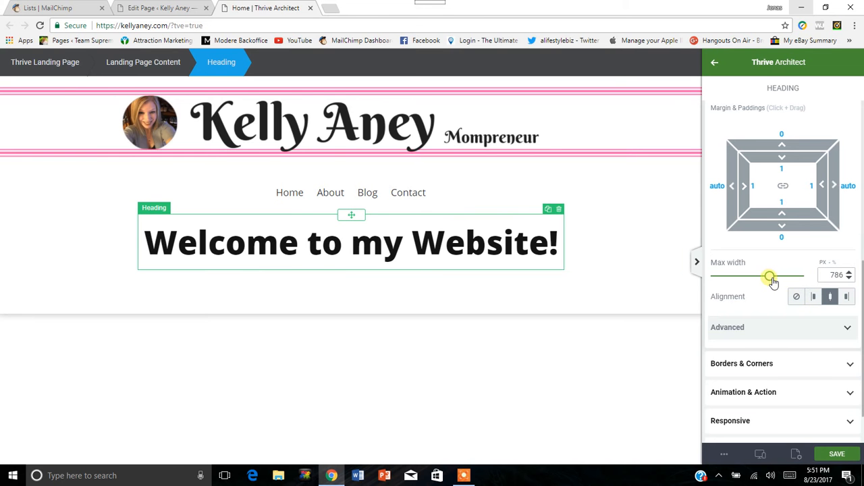
Try the heading at 503 px wide and left-aligned, and settle on a max width of 1045 px with center alignment.
{"action": "left_click_drag", "start_coordinate": [772, 281], "coordinate": [797, 282]}
{"action": "scroll", "coordinate": [779, 287], "scroll_direction": "down", "scroll_amount": 1}
{"action": "left_click_drag", "start_coordinate": [792, 222], "coordinate": [754, 228]}
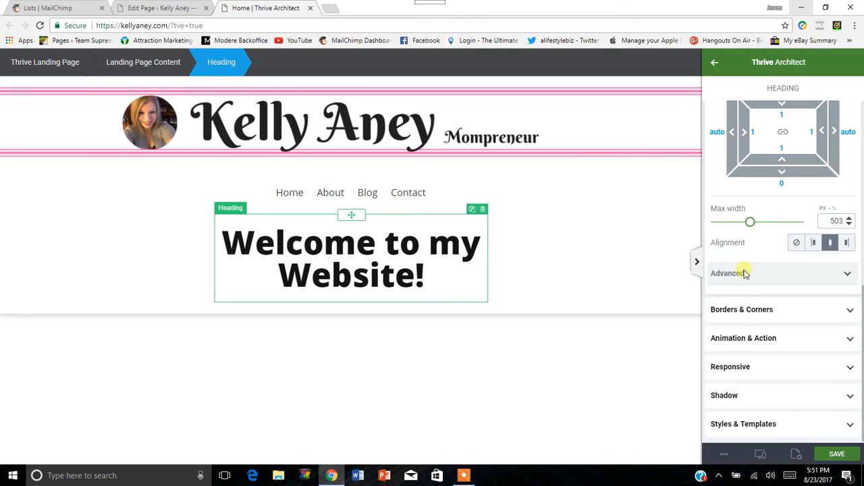
{"action": "left_click", "coordinate": [814, 245]}
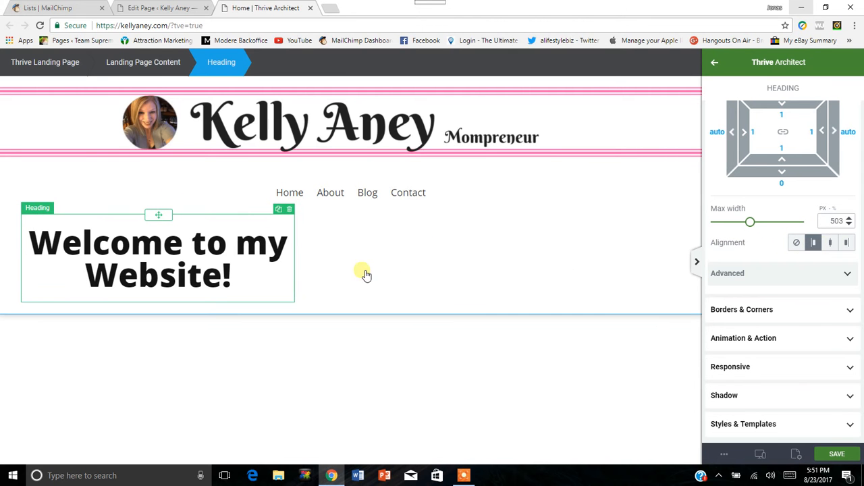
{"action": "left_click_drag", "start_coordinate": [751, 222], "coordinate": [787, 223]}
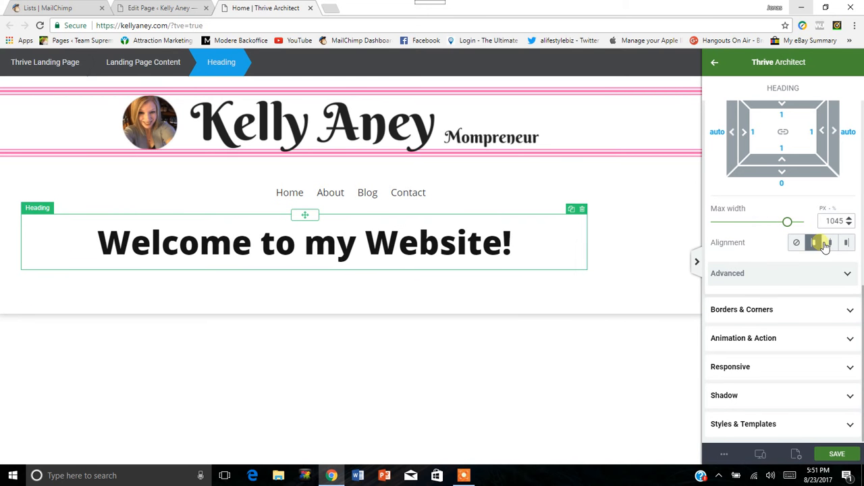
{"action": "left_click", "coordinate": [830, 245]}
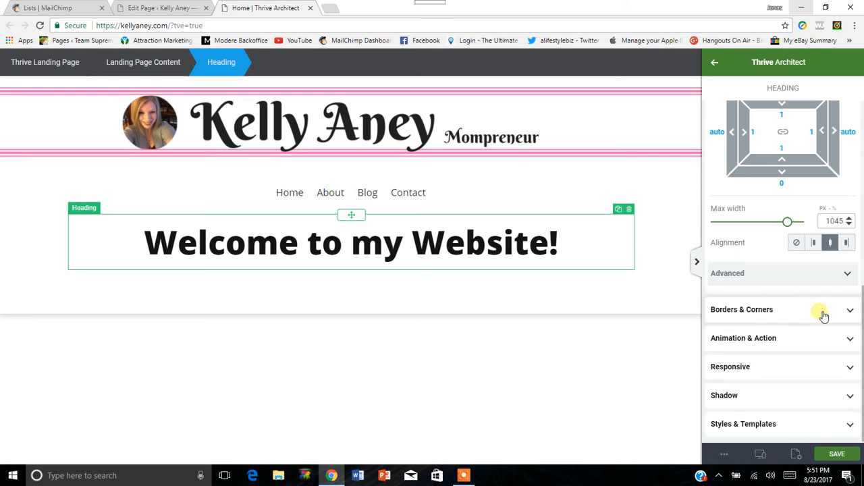
Look over the heading's border and corner options and save the page.
{"action": "left_click", "coordinate": [849, 311]}
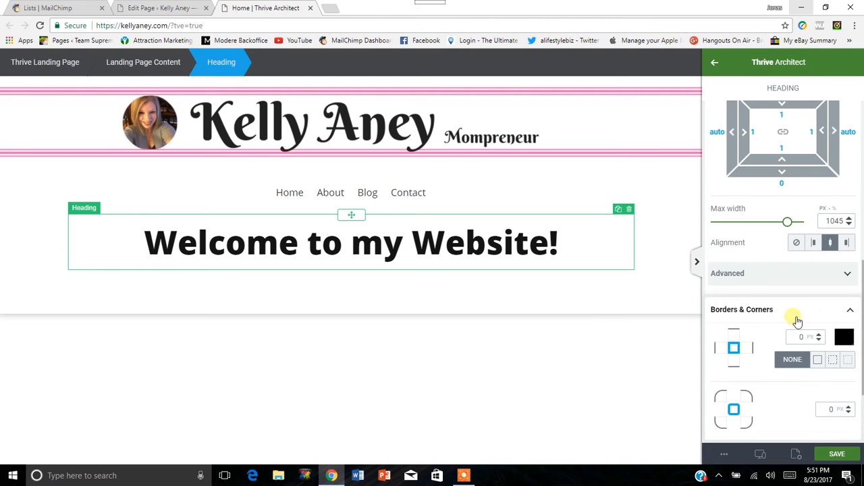
{"action": "scroll", "coordinate": [791, 290], "scroll_direction": "down", "scroll_amount": 2}
{"action": "scroll", "coordinate": [783, 270], "scroll_direction": "up", "scroll_amount": 3}
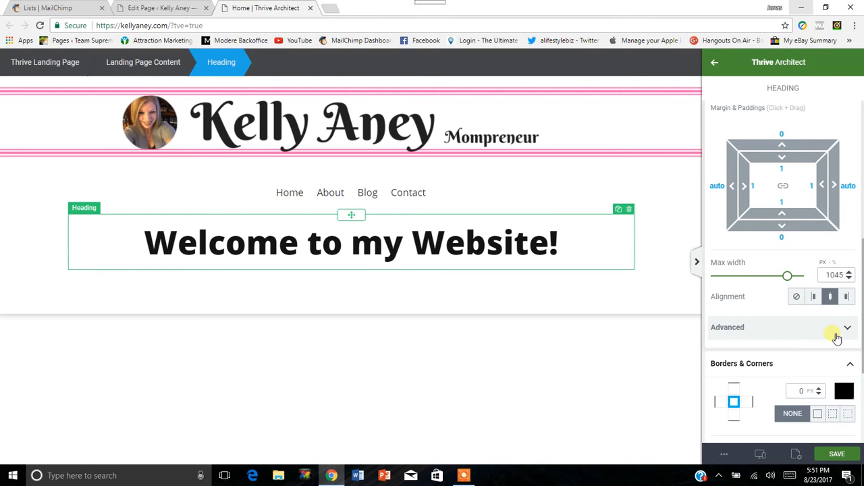
{"action": "scroll", "coordinate": [805, 188], "scroll_direction": "up", "scroll_amount": 2}
{"action": "left_click", "coordinate": [849, 189]}
{"action": "scroll", "coordinate": [792, 291], "scroll_direction": "down", "scroll_amount": 1}
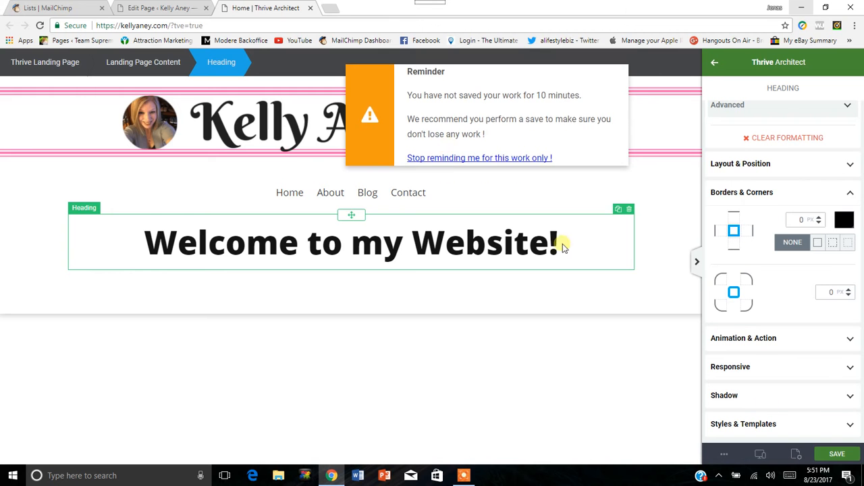
{"action": "left_click", "coordinate": [848, 458]}
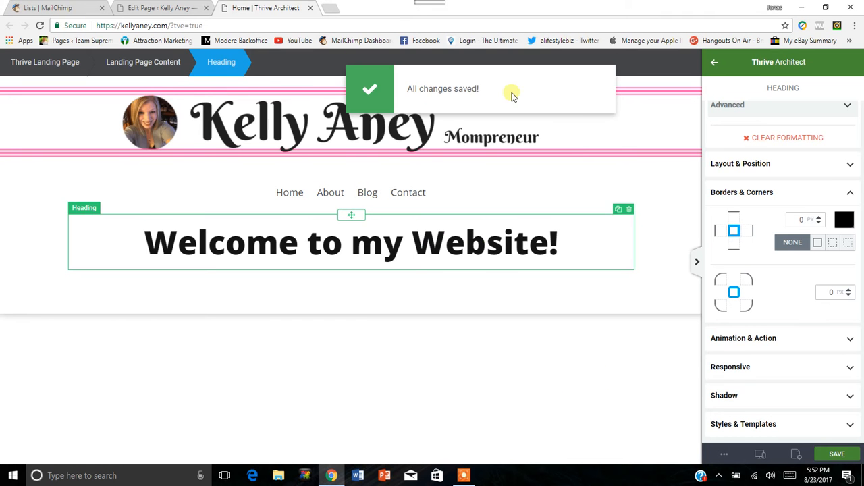
{"action": "left_click", "coordinate": [852, 194]}
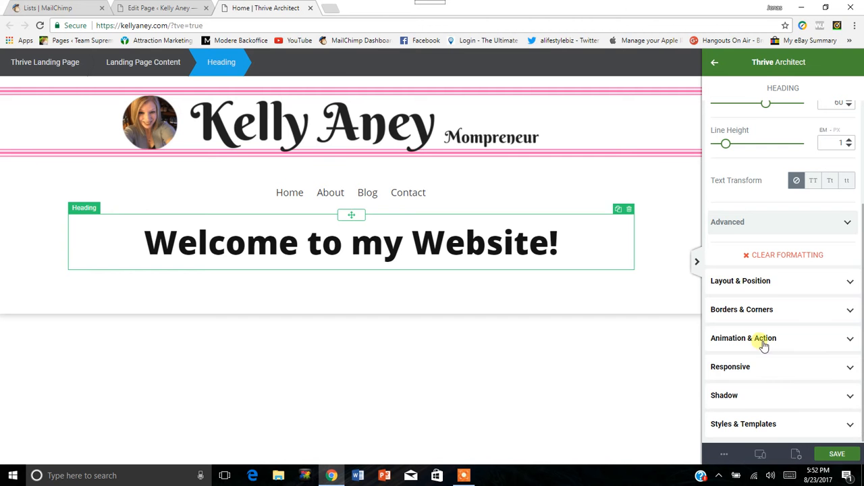
Leave the heading's settings and add a Video element directly below the welcome heading.
{"action": "scroll", "coordinate": [854, 225], "scroll_direction": "up", "scroll_amount": 3}
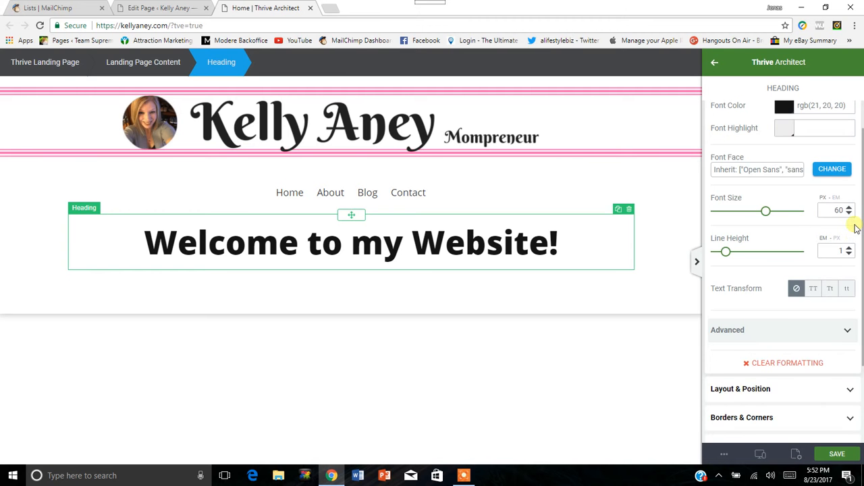
{"action": "left_click", "coordinate": [717, 63]}
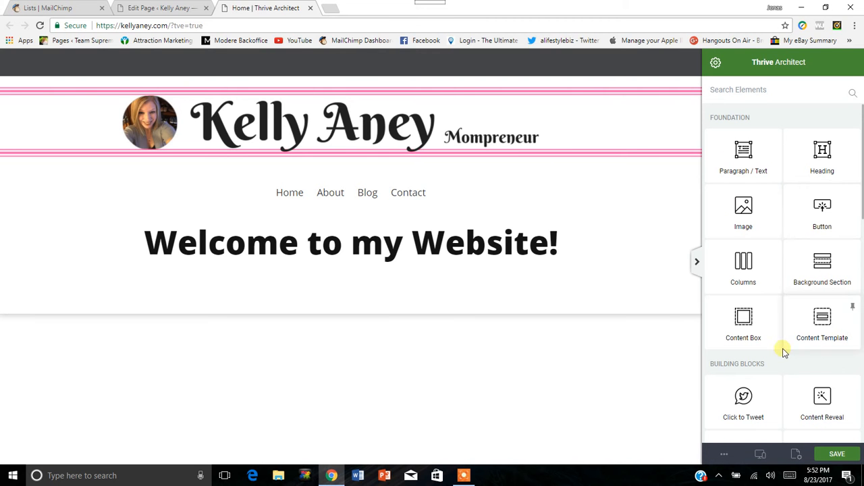
{"action": "scroll", "coordinate": [783, 304], "scroll_direction": "down", "scroll_amount": 3}
{"action": "scroll", "coordinate": [792, 277], "scroll_direction": "down", "scroll_amount": 1}
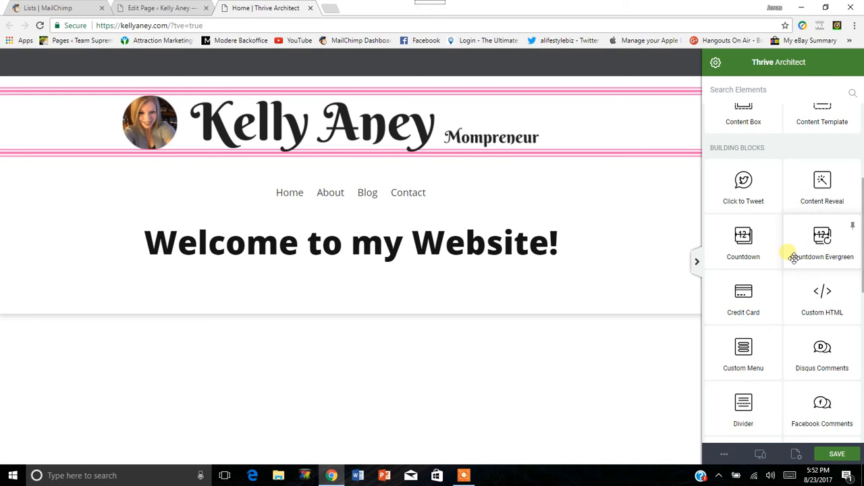
{"action": "scroll", "coordinate": [790, 261], "scroll_direction": "down", "scroll_amount": 1}
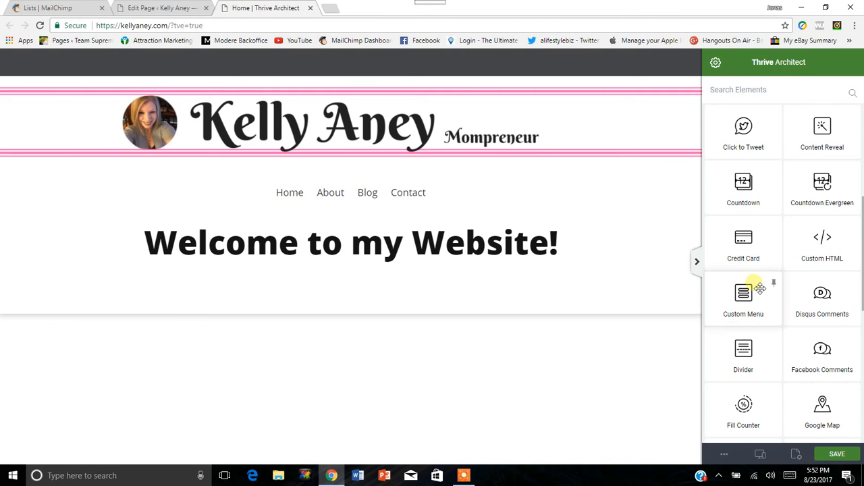
{"action": "scroll", "coordinate": [753, 283], "scroll_direction": "down", "scroll_amount": 1}
{"action": "scroll", "coordinate": [759, 279], "scroll_direction": "down", "scroll_amount": 1}
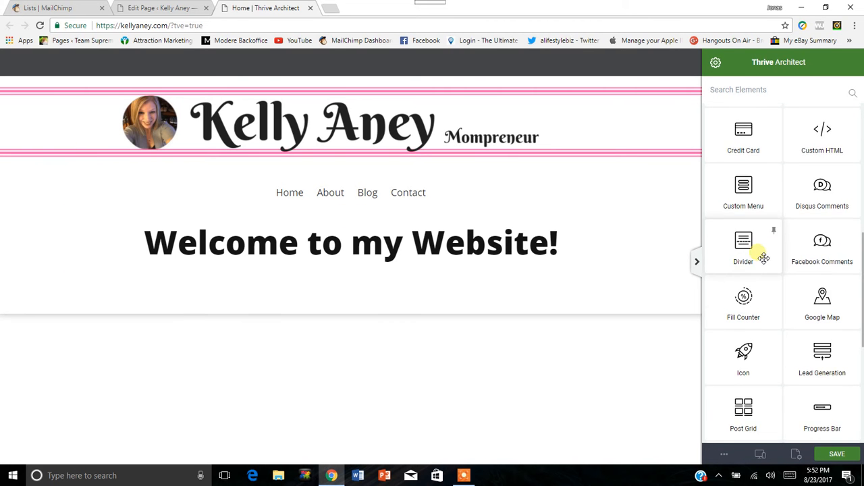
{"action": "scroll", "coordinate": [777, 241], "scroll_direction": "down", "scroll_amount": 1}
{"action": "scroll", "coordinate": [790, 256], "scroll_direction": "down", "scroll_amount": 2}
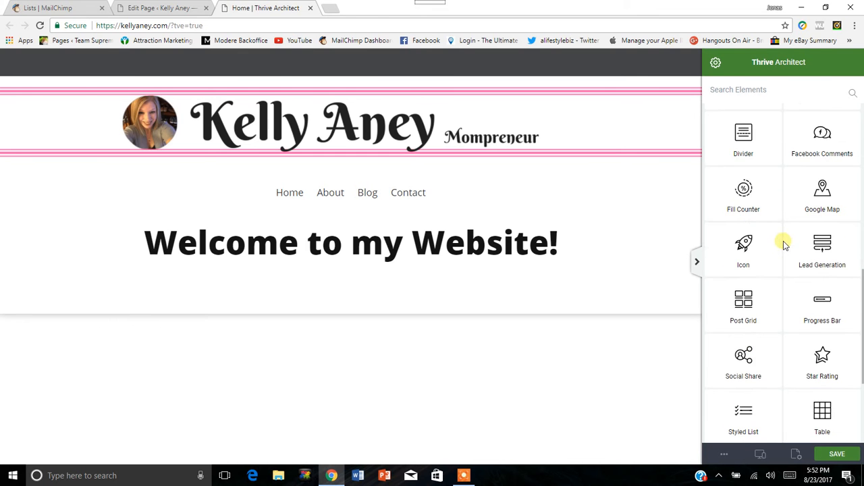
{"action": "scroll", "coordinate": [785, 251], "scroll_direction": "down", "scroll_amount": 1}
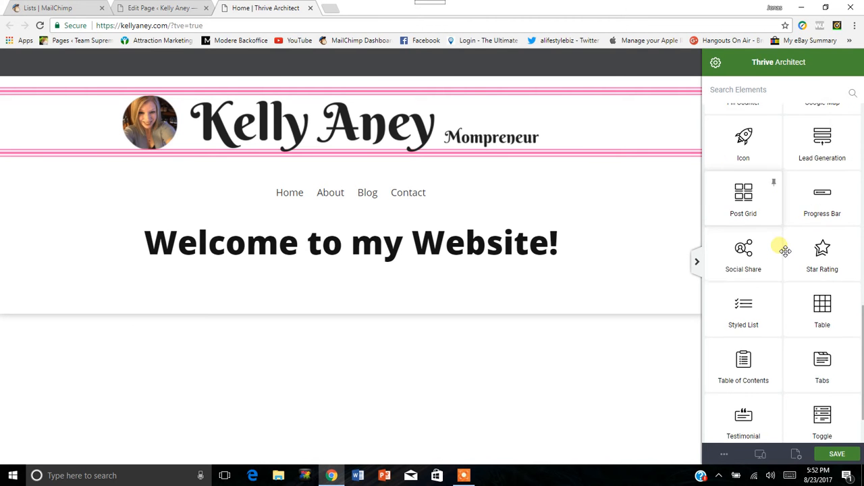
{"action": "scroll", "coordinate": [785, 251], "scroll_direction": "down", "scroll_amount": 1}
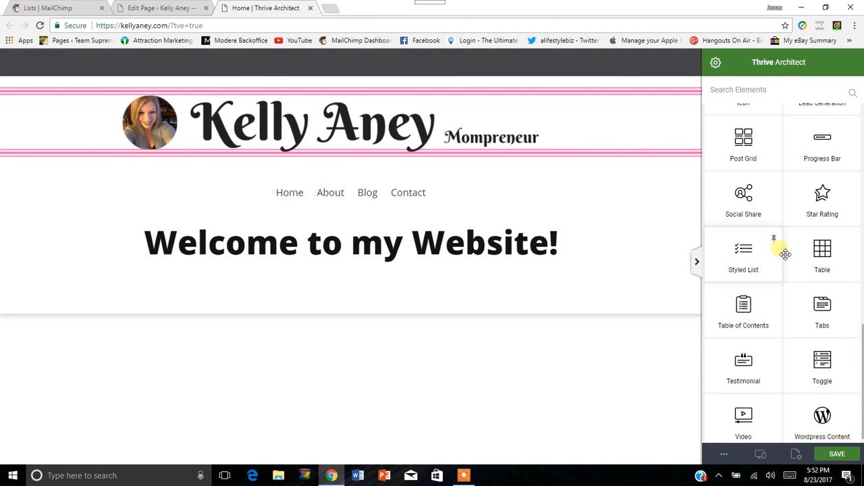
{"action": "scroll", "coordinate": [782, 260], "scroll_direction": "down", "scroll_amount": 1}
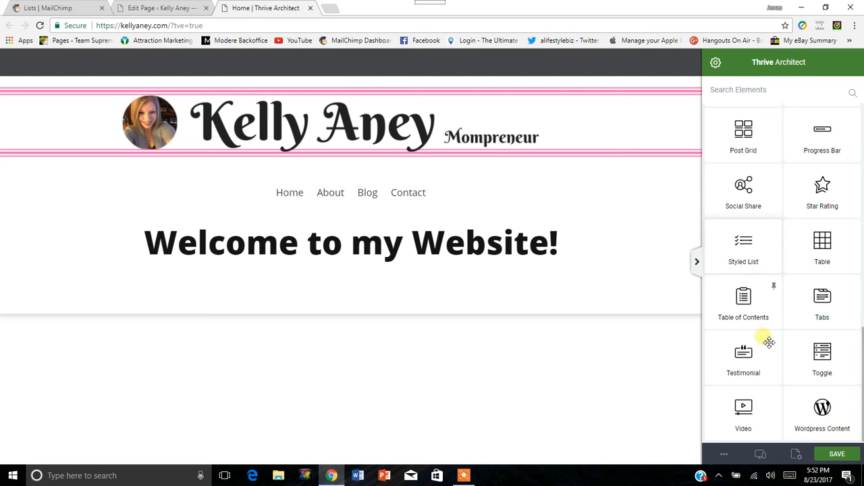
{"action": "left_click_drag", "start_coordinate": [744, 422], "coordinate": [381, 285]}
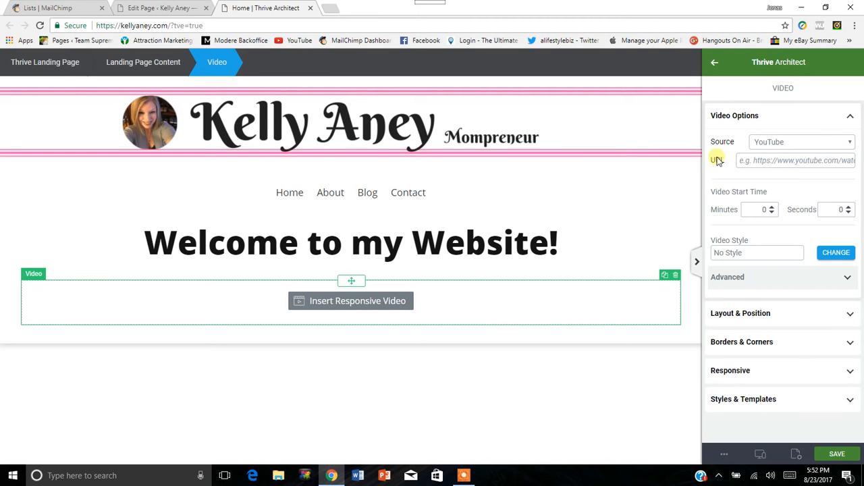
Choose YouTube as the source of the new Video element.
{"action": "left_click", "coordinate": [832, 144]}
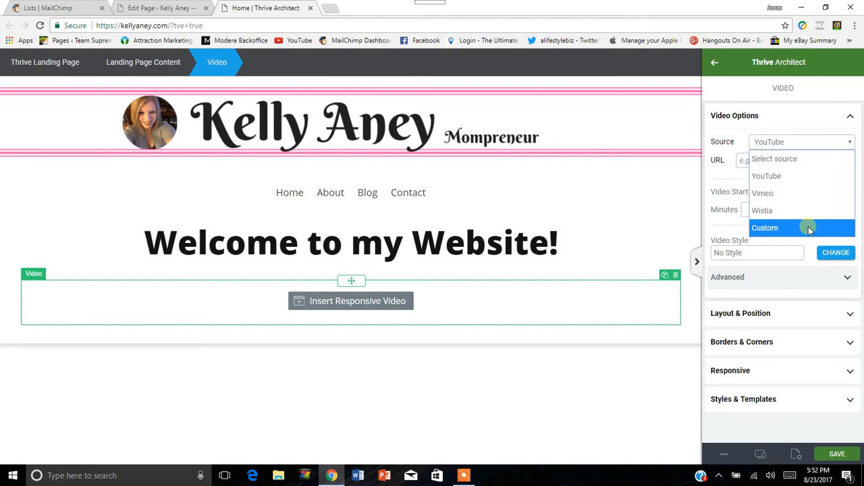
{"action": "left_click", "coordinate": [801, 177]}
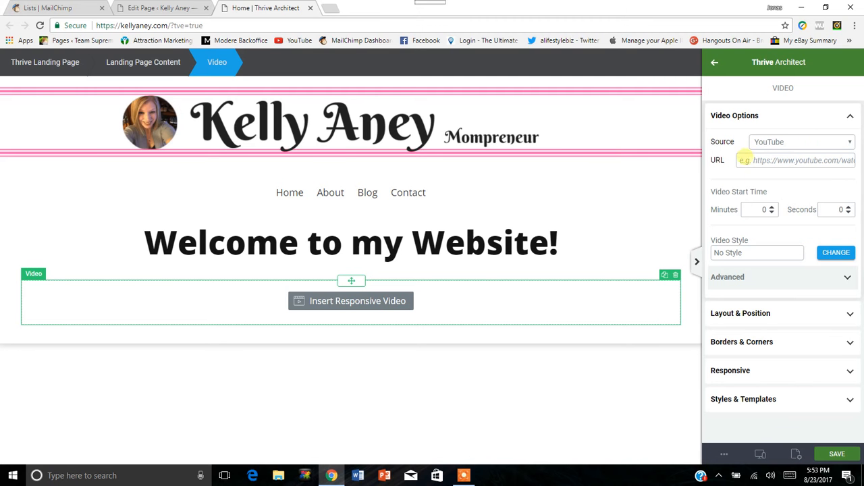
{"action": "right_click", "coordinate": [758, 163]}
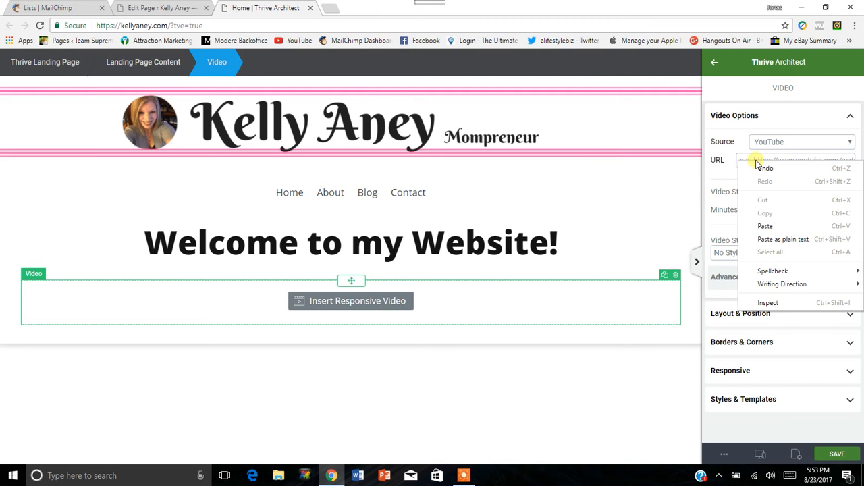
{"action": "left_click", "coordinate": [756, 160]}
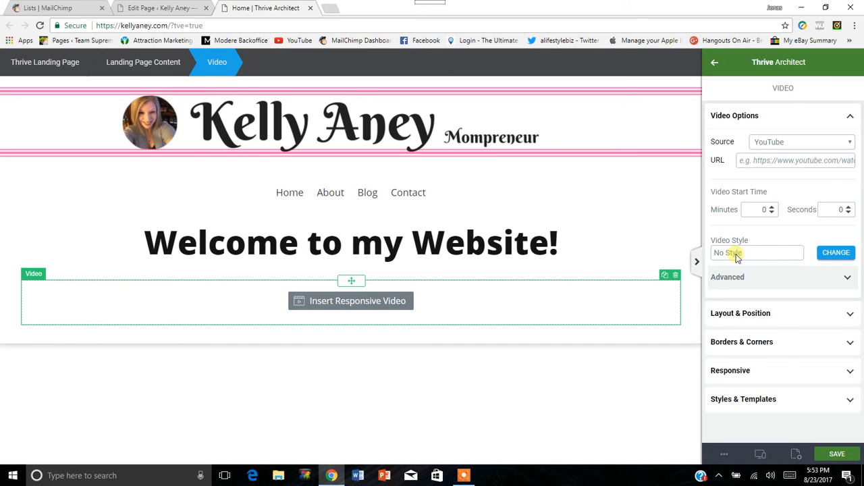
Browse the available video styles and apply the Black Monitor style to the Video element.
{"action": "left_click", "coordinate": [847, 255]}
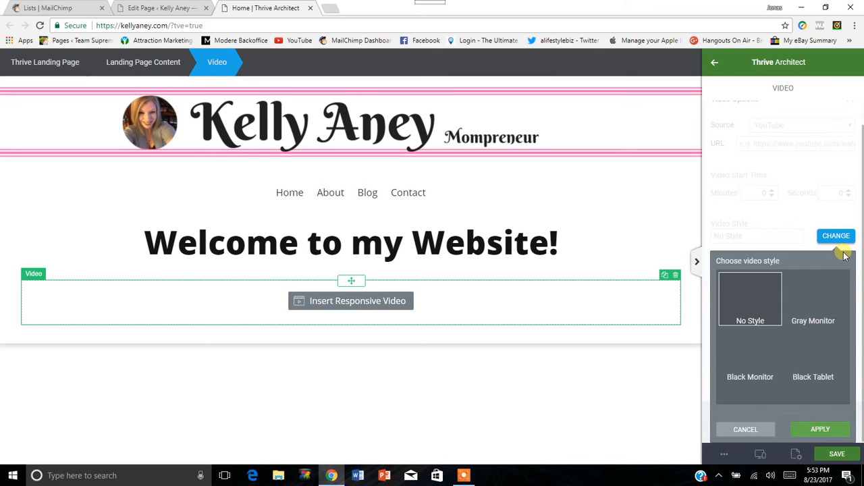
{"action": "scroll", "coordinate": [783, 260], "scroll_direction": "down", "scroll_amount": 3}
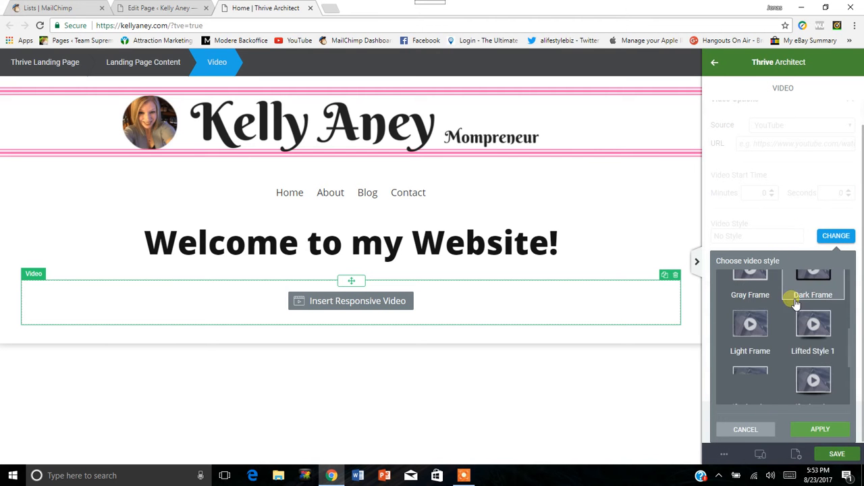
{"action": "scroll", "coordinate": [793, 327], "scroll_direction": "down", "scroll_amount": 3}
{"action": "scroll", "coordinate": [794, 326], "scroll_direction": "up", "scroll_amount": 3}
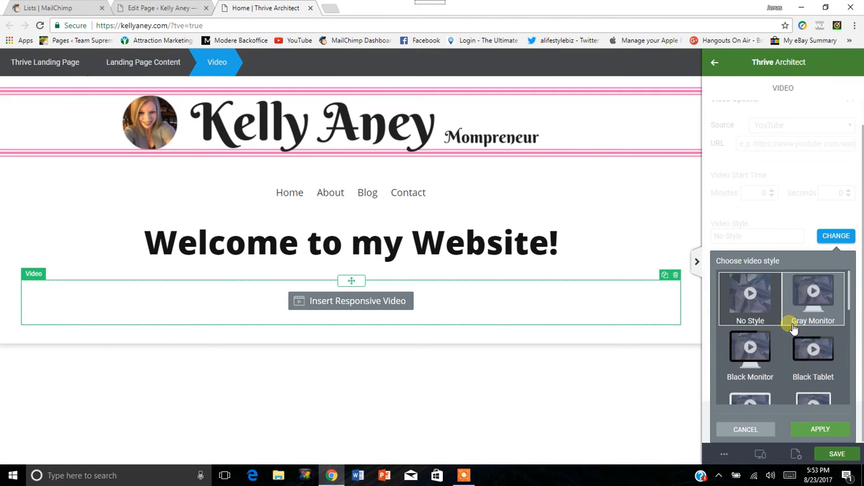
{"action": "left_click", "coordinate": [750, 347]}
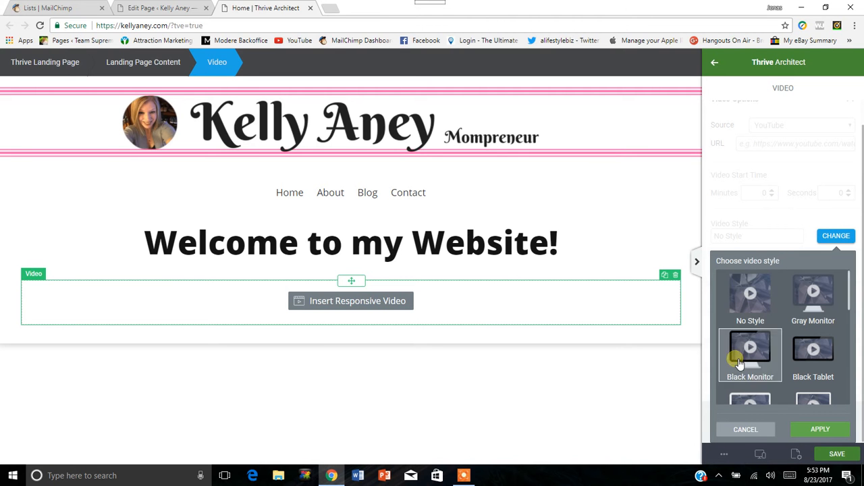
{"action": "left_click", "coordinate": [821, 430]}
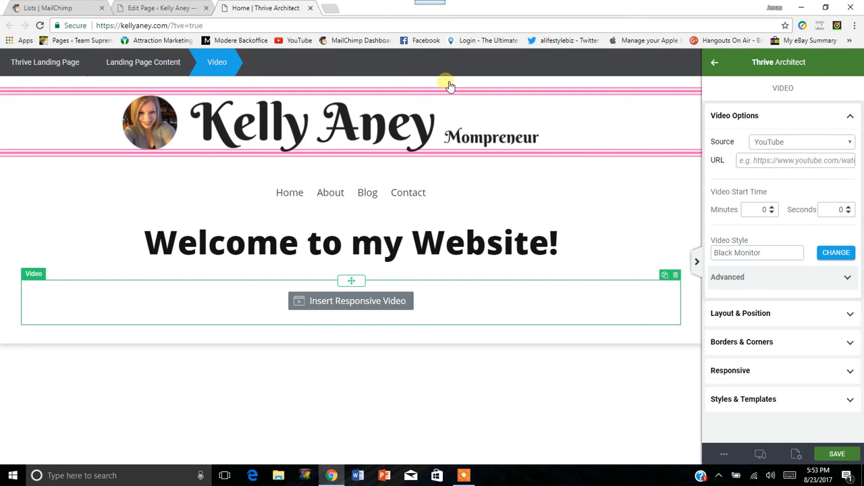
Open YouTube in a new browser tab.
{"action": "key", "text": "ctrl+t"}
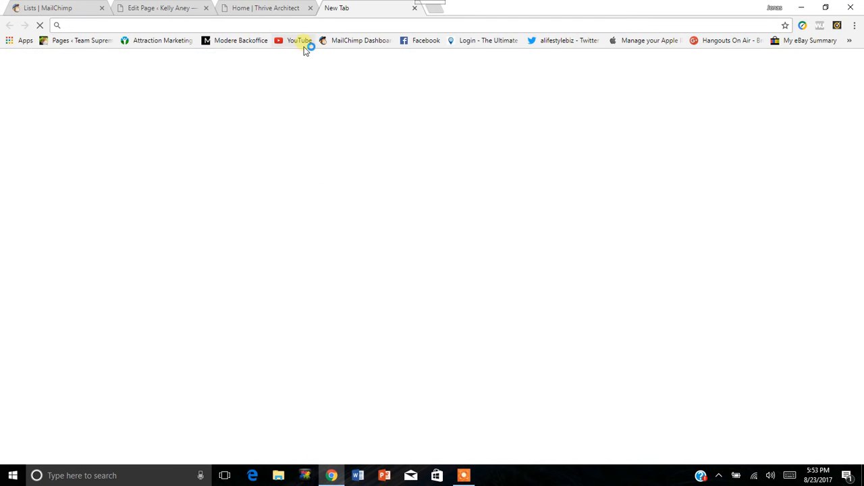
{"action": "left_click", "coordinate": [301, 45]}
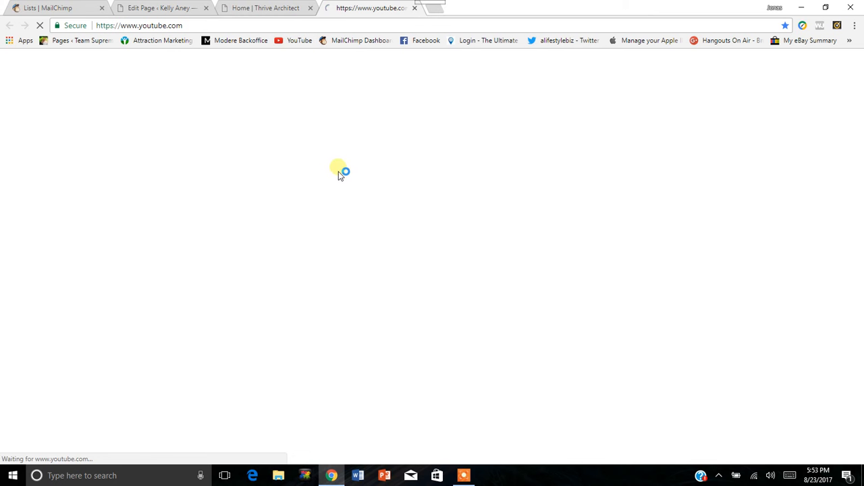
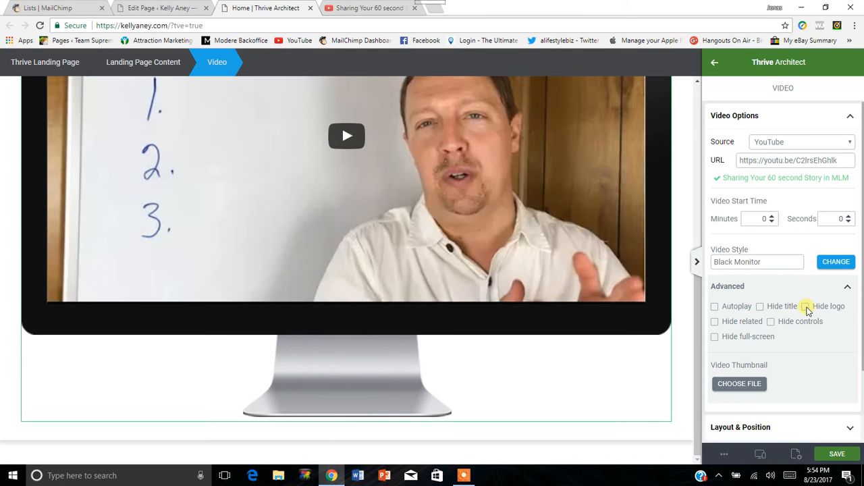
Hide the logo, related videos and title in the Video element's advanced options.
{"action": "left_click", "coordinate": [806, 307]}
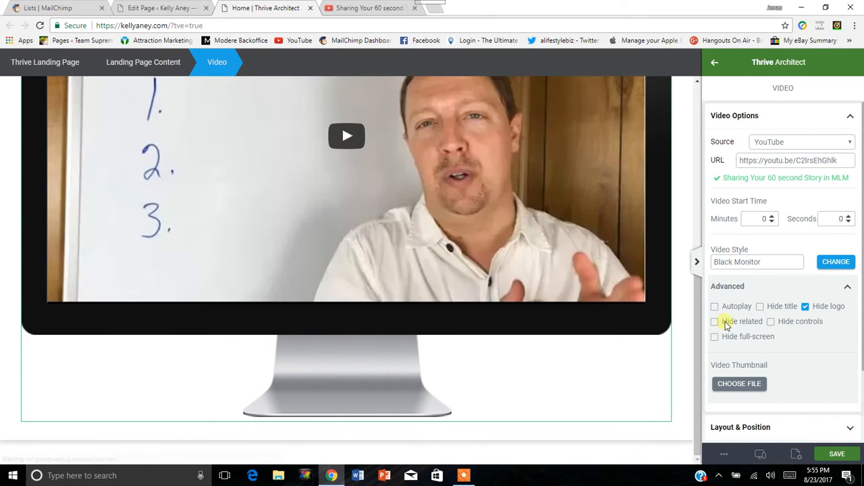
{"action": "left_click", "coordinate": [728, 321]}
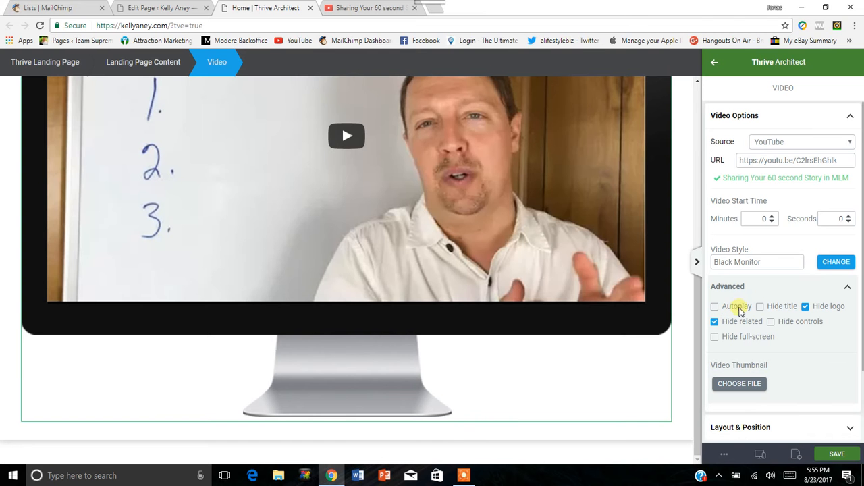
{"action": "left_click", "coordinate": [776, 307]}
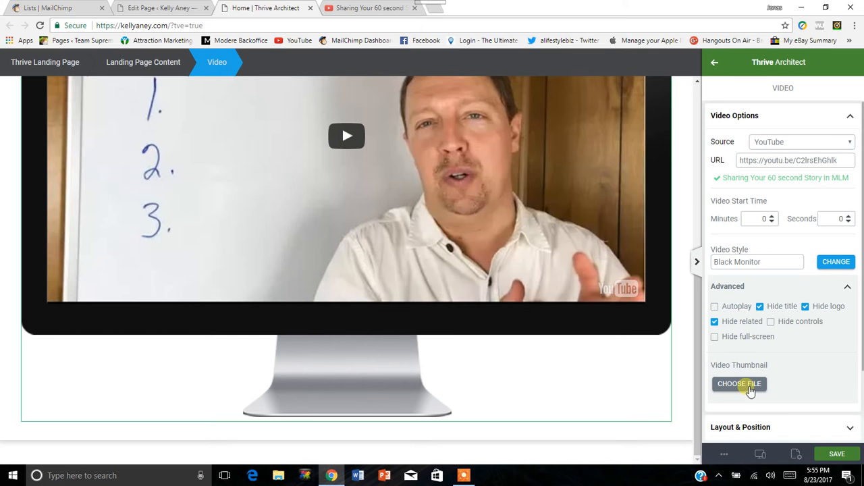
{"action": "left_click", "coordinate": [848, 287]}
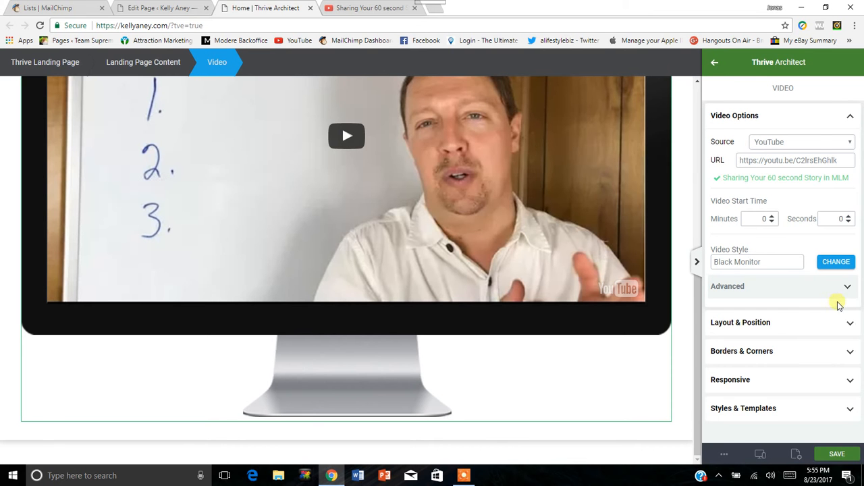
Reduce the Video element's maximum width to 57% and align it left.
{"action": "left_click", "coordinate": [850, 116]}
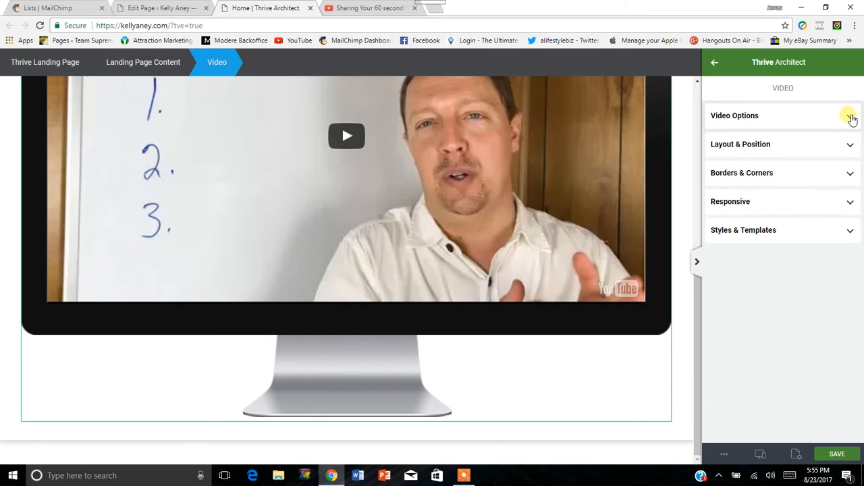
{"action": "left_click", "coordinate": [851, 144]}
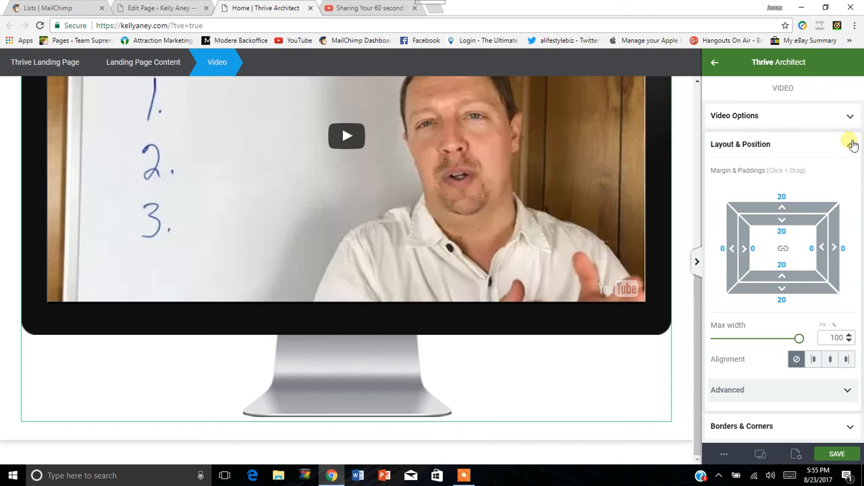
{"action": "left_click_drag", "start_coordinate": [802, 341], "coordinate": [764, 341]}
{"action": "scroll", "coordinate": [631, 262], "scroll_direction": "up", "scroll_amount": 5}
{"action": "scroll", "coordinate": [631, 262], "scroll_direction": "down", "scroll_amount": 2}
{"action": "left_click_drag", "start_coordinate": [765, 338], "coordinate": [771, 351]}
{"action": "left_click", "coordinate": [812, 359]}
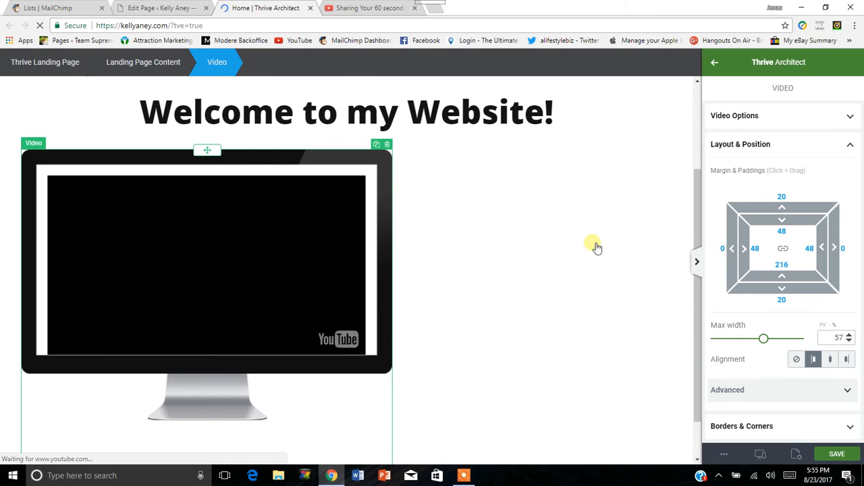
Set the Video element's maximum width to 52%, align it right, and close its layout settings.
{"action": "scroll", "coordinate": [506, 295], "scroll_direction": "down", "scroll_amount": 1}
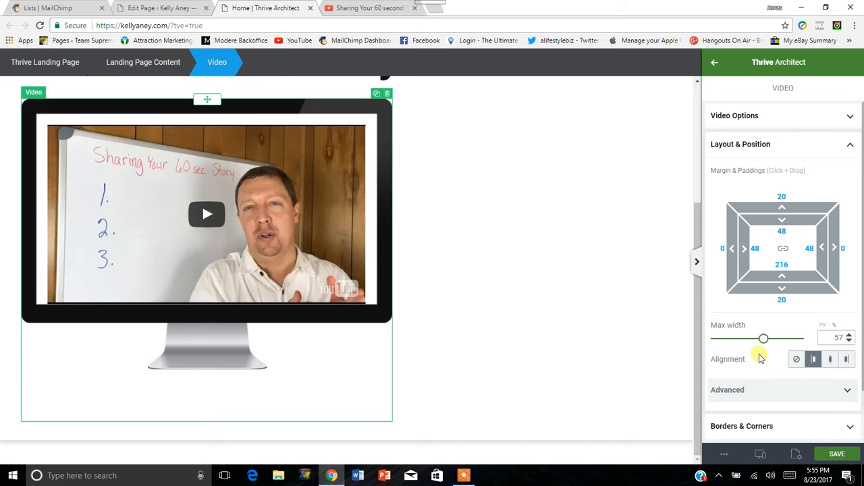
{"action": "left_click_drag", "start_coordinate": [764, 342], "coordinate": [760, 342]}
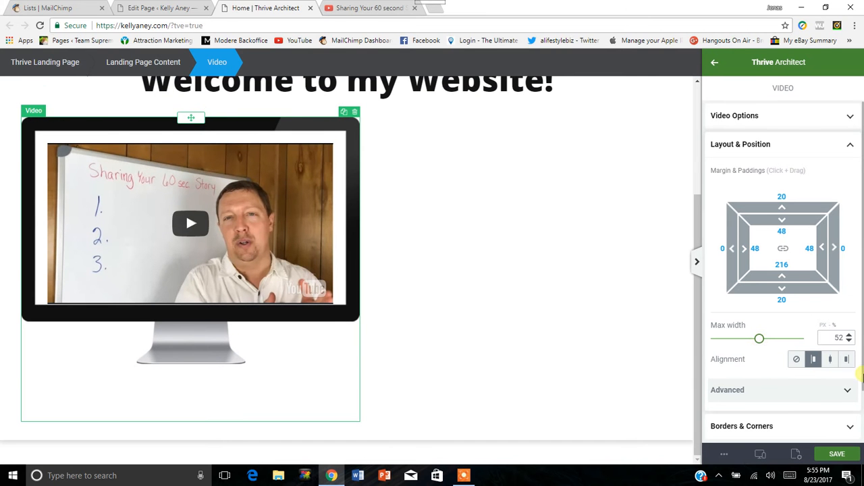
{"action": "left_click", "coordinate": [846, 360]}
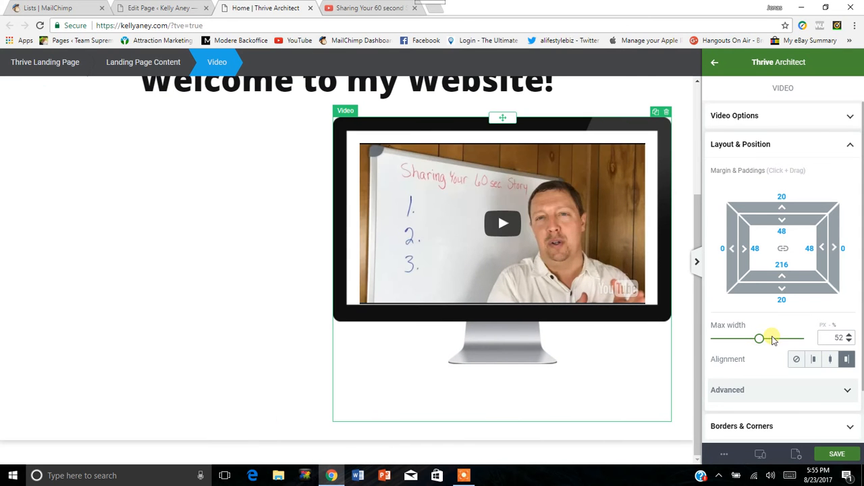
{"action": "scroll", "coordinate": [752, 346], "scroll_direction": "down", "scroll_amount": 1}
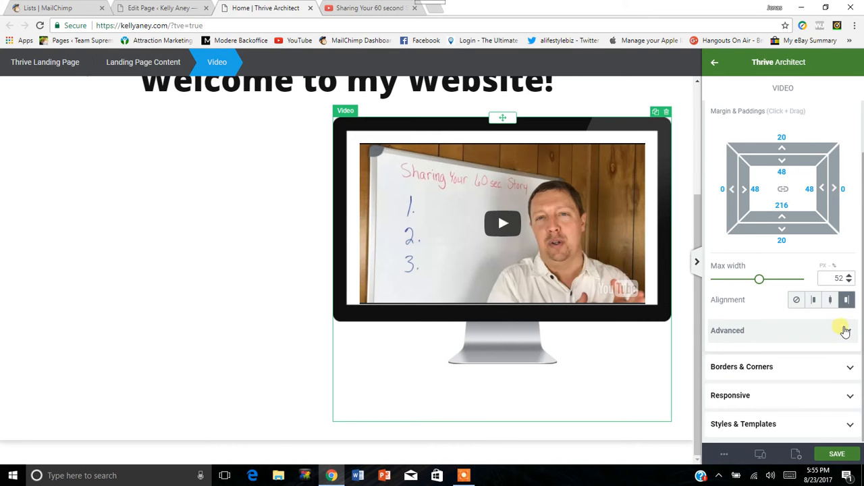
{"action": "scroll", "coordinate": [842, 193], "scroll_direction": "up", "scroll_amount": 1}
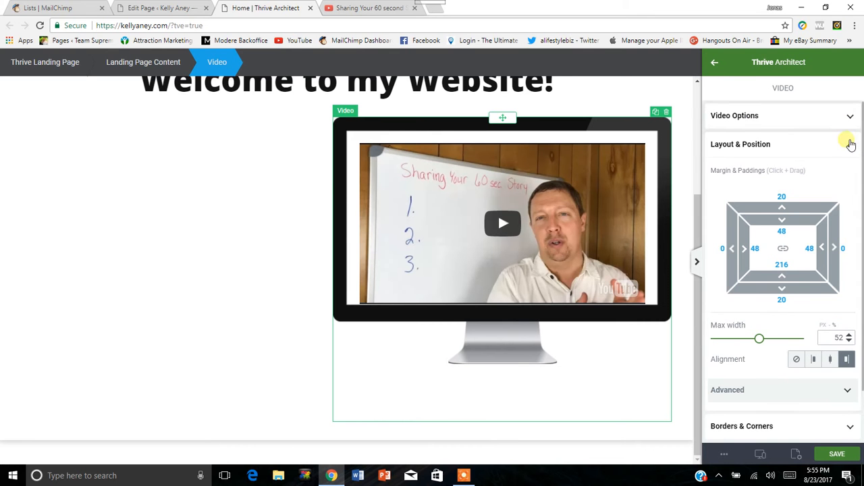
{"action": "left_click", "coordinate": [488, 172]}
Move the welcome heading into the empty space left of the video so the two sit side by side in columns.
{"action": "scroll", "coordinate": [486, 174], "scroll_direction": "up", "scroll_amount": 2}
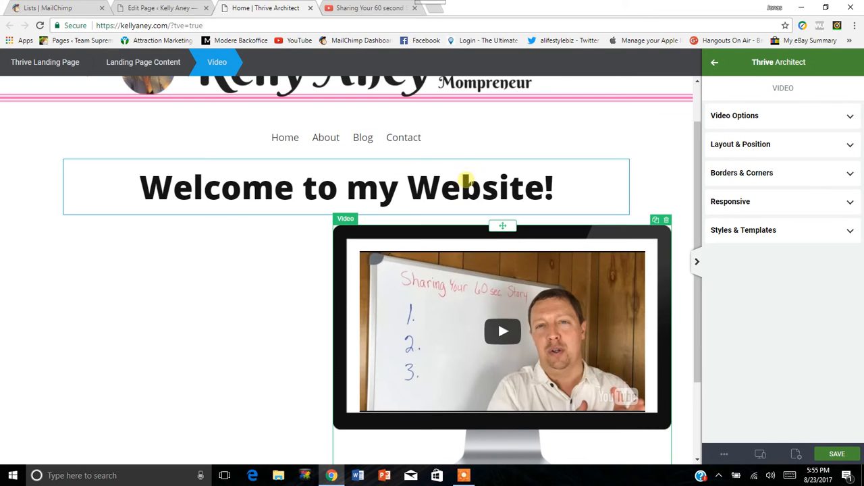
{"action": "left_click", "coordinate": [420, 166]}
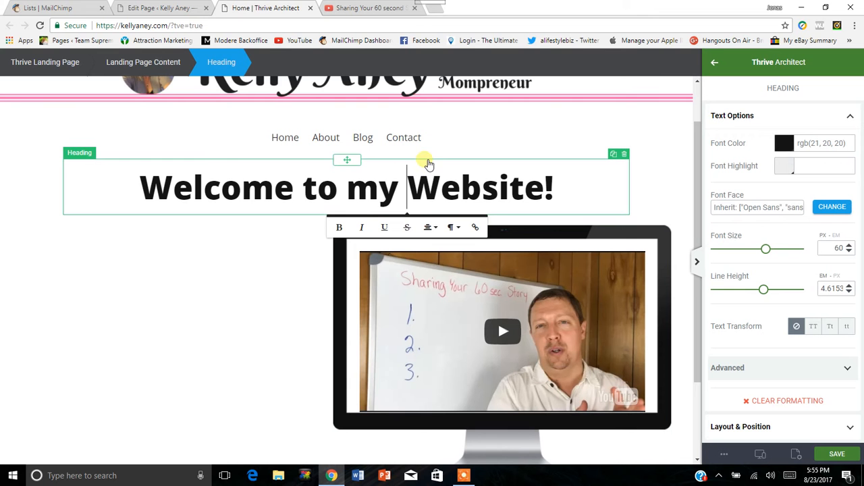
{"action": "left_click_drag", "start_coordinate": [349, 163], "coordinate": [300, 320]}
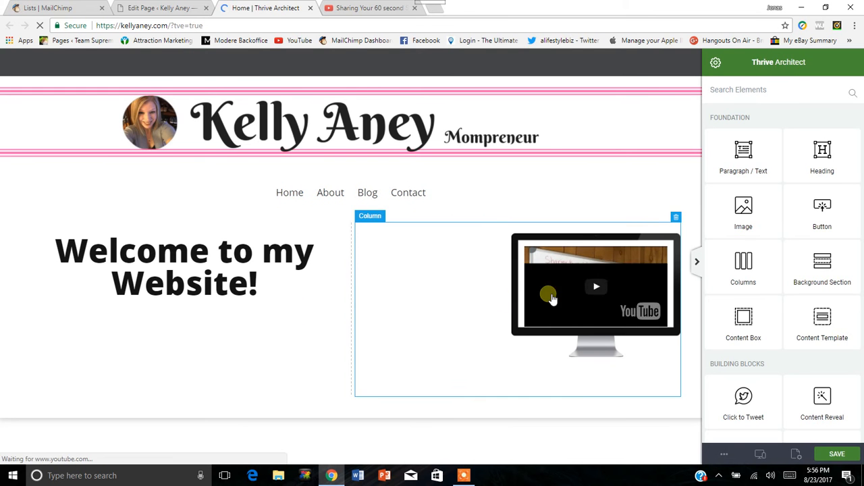
Enlarge the Video element to a maximum width of 98% and center it within its column.
{"action": "left_click", "coordinate": [584, 301]}
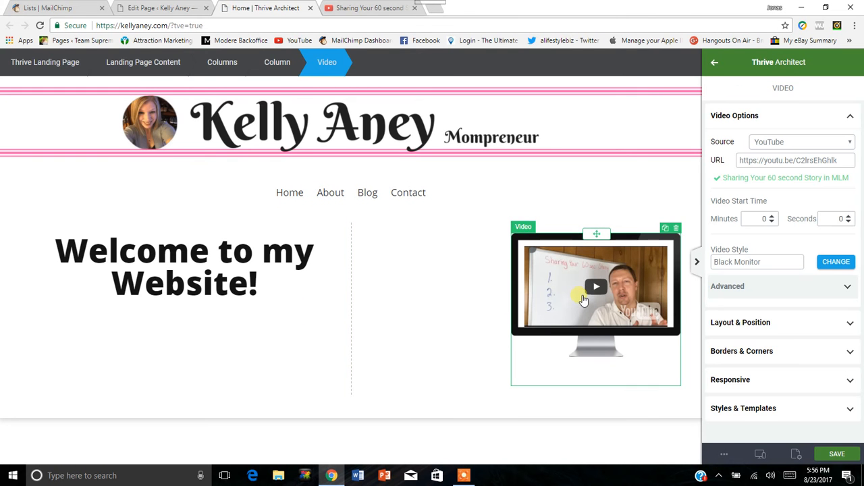
{"action": "left_click", "coordinate": [842, 325]}
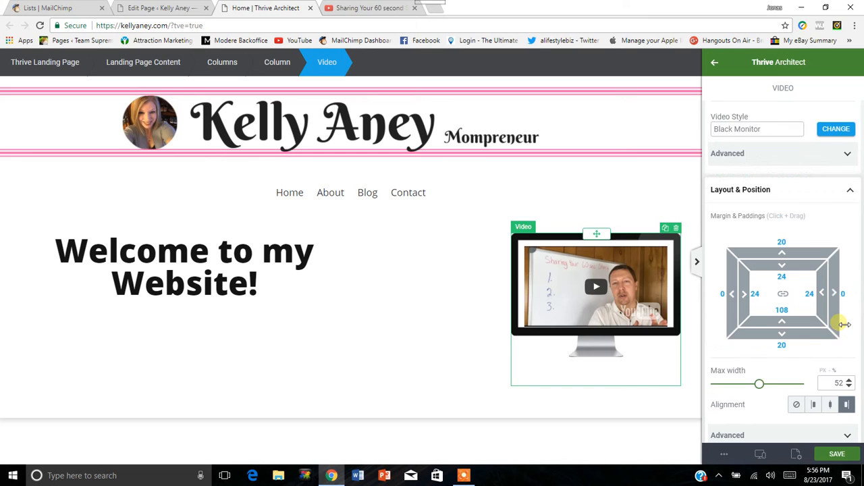
{"action": "scroll", "coordinate": [814, 322], "scroll_direction": "down", "scroll_amount": 1}
{"action": "left_click_drag", "start_coordinate": [759, 315], "coordinate": [782, 321]}
{"action": "left_click", "coordinate": [832, 337]}
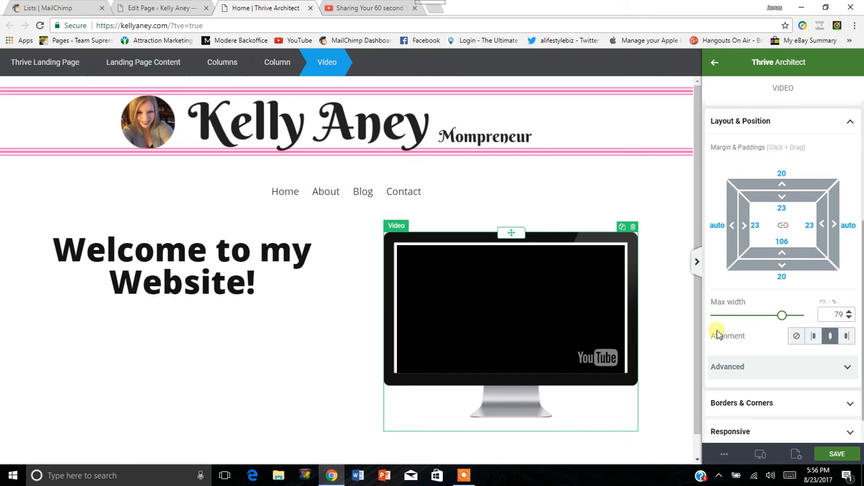
{"action": "left_click_drag", "start_coordinate": [790, 319], "coordinate": [801, 318]}
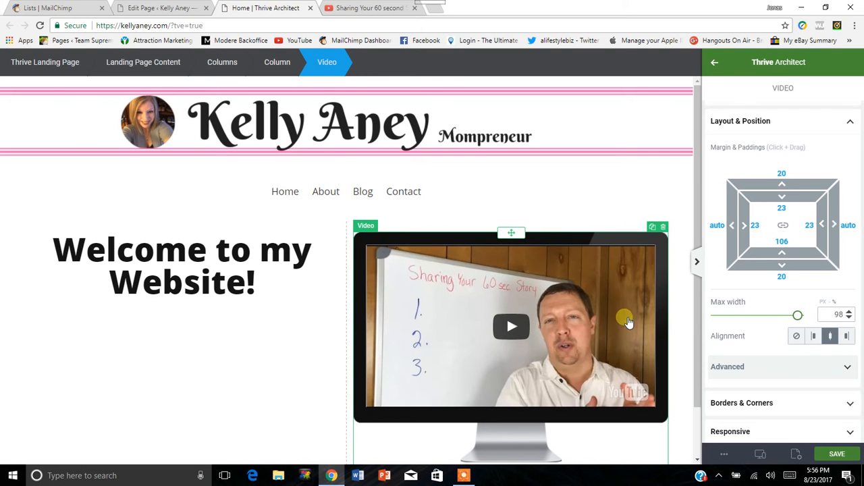
Shift the divider between the two columns slightly toward the video to widen the heading column, and close the layout settings.
{"action": "scroll", "coordinate": [621, 318], "scroll_direction": "down", "scroll_amount": 1}
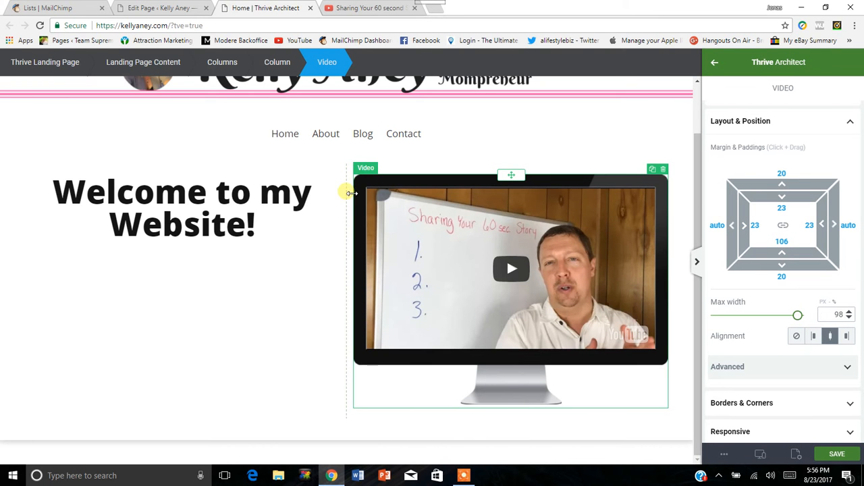
{"action": "left_click_drag", "start_coordinate": [346, 193], "coordinate": [358, 207]}
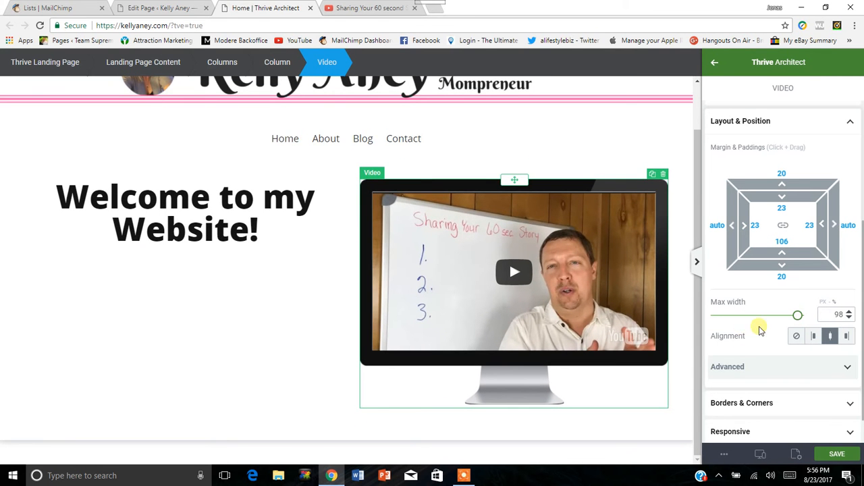
{"action": "scroll", "coordinate": [788, 243], "scroll_direction": "up", "scroll_amount": 1}
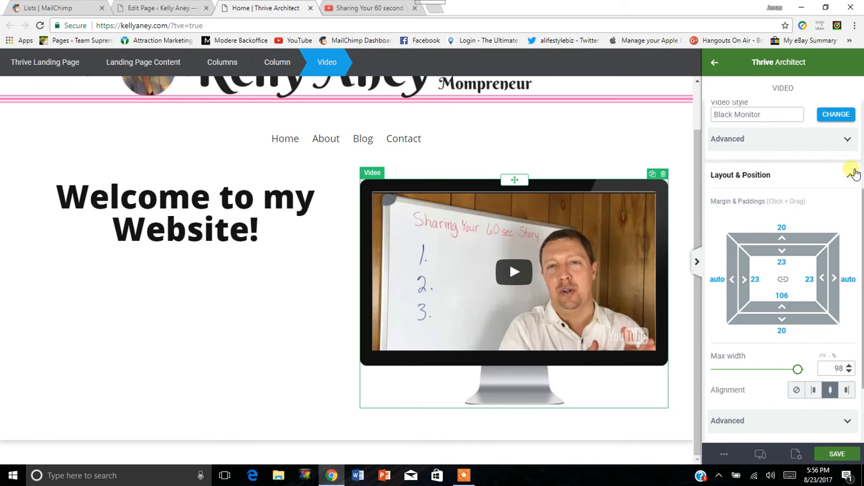
{"action": "left_click", "coordinate": [850, 176]}
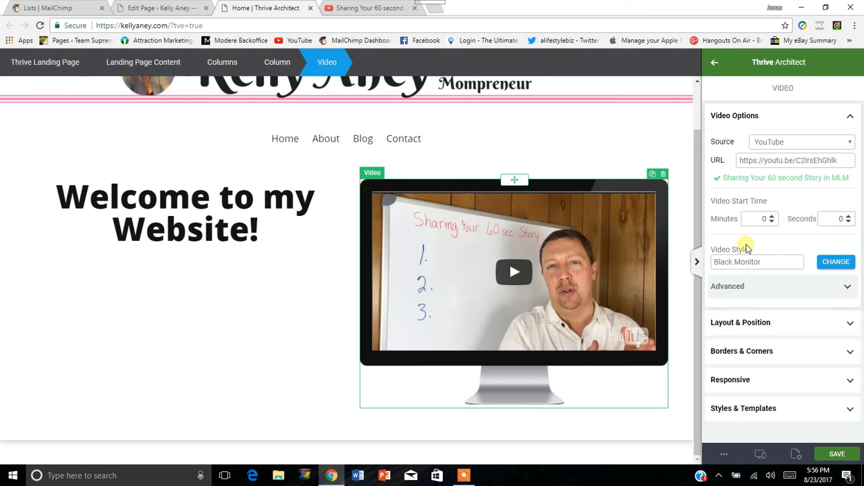
Try several of the lifted video styles, apply Lifted Style 6 to the Video element, and save the page.
{"action": "left_click", "coordinate": [836, 261]}
{"action": "scroll", "coordinate": [780, 329], "scroll_direction": "down", "scroll_amount": 2}
{"action": "scroll", "coordinate": [775, 318], "scroll_direction": "down", "scroll_amount": 1}
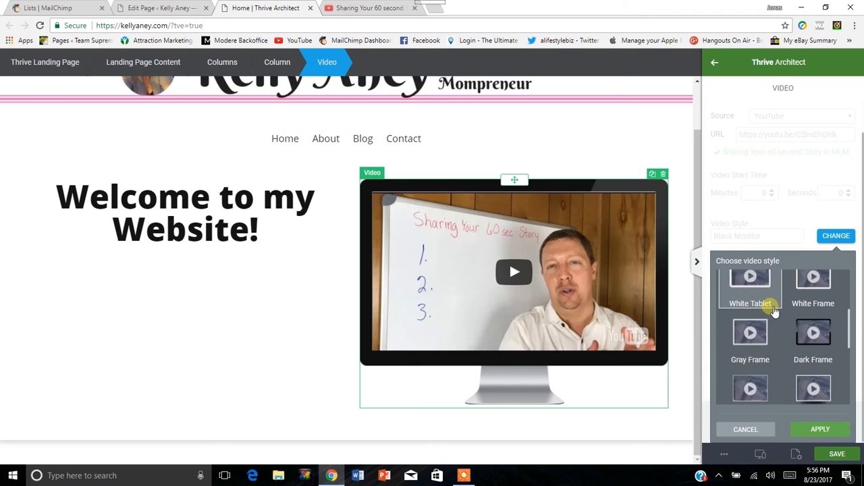
{"action": "scroll", "coordinate": [776, 301], "scroll_direction": "down", "scroll_amount": 1}
{"action": "scroll", "coordinate": [771, 301], "scroll_direction": "down", "scroll_amount": 1}
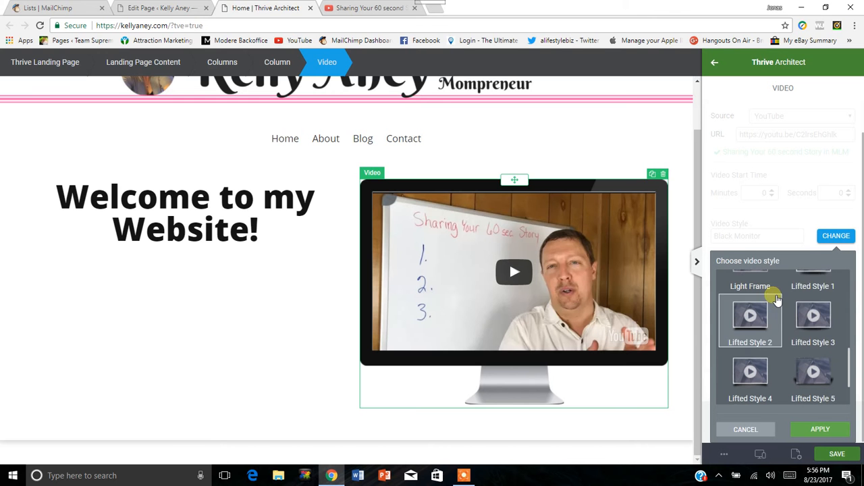
{"action": "left_click", "coordinate": [813, 312]}
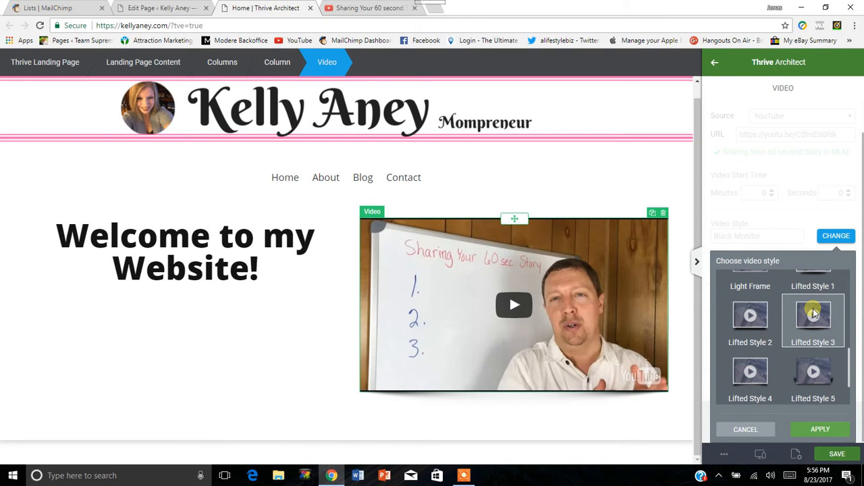
{"action": "scroll", "coordinate": [797, 316], "scroll_direction": "down", "scroll_amount": 1}
{"action": "left_click", "coordinate": [815, 322]}
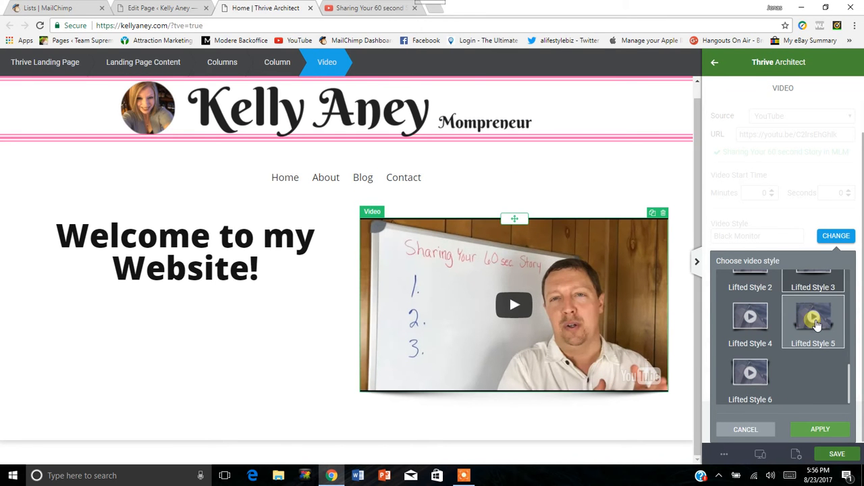
{"action": "left_click", "coordinate": [760, 328]}
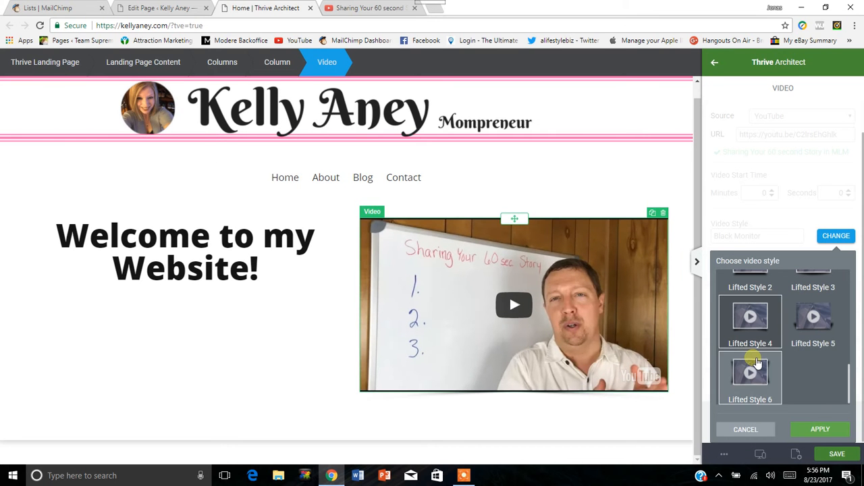
{"action": "left_click", "coordinate": [759, 357]}
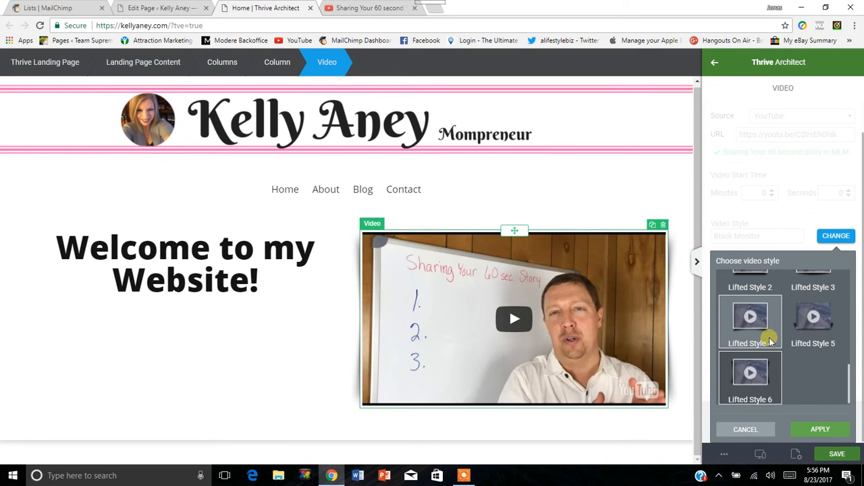
{"action": "left_click", "coordinate": [820, 429]}
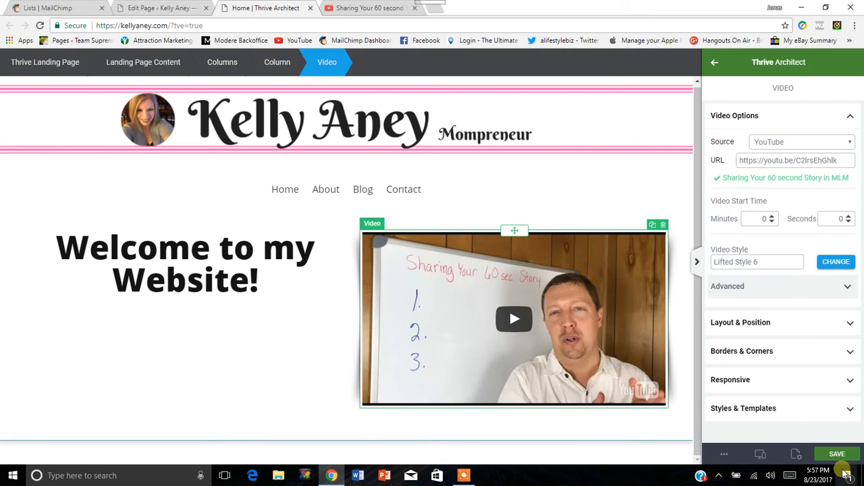
{"action": "left_click", "coordinate": [844, 454]}
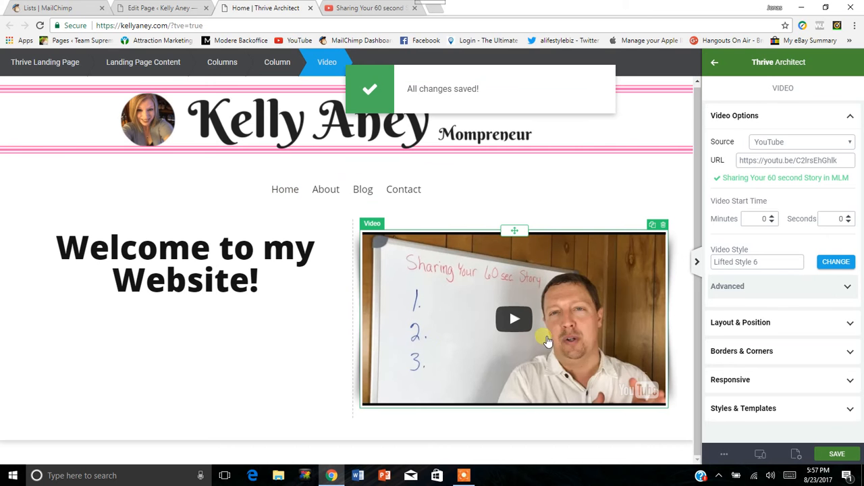
Add a Custom HTML element below the welcome heading and paste the copied YouTube link into its code editor.
{"action": "left_click", "coordinate": [714, 61]}
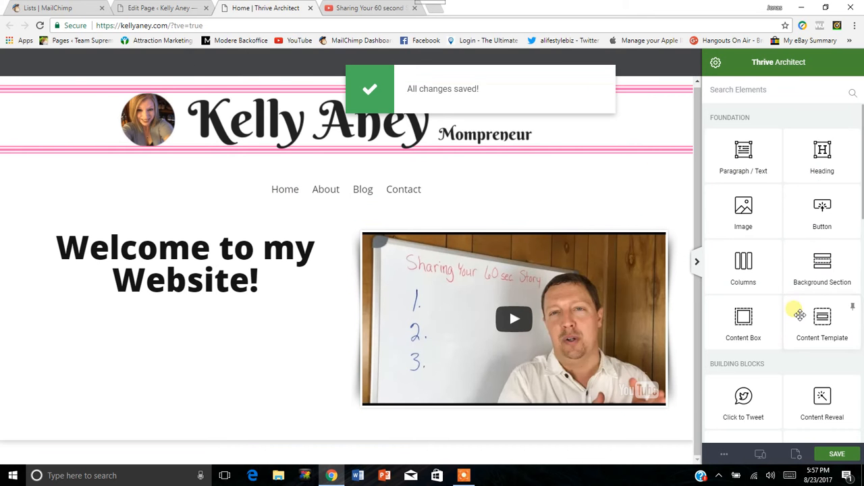
{"action": "scroll", "coordinate": [783, 285], "scroll_direction": "down", "scroll_amount": 3}
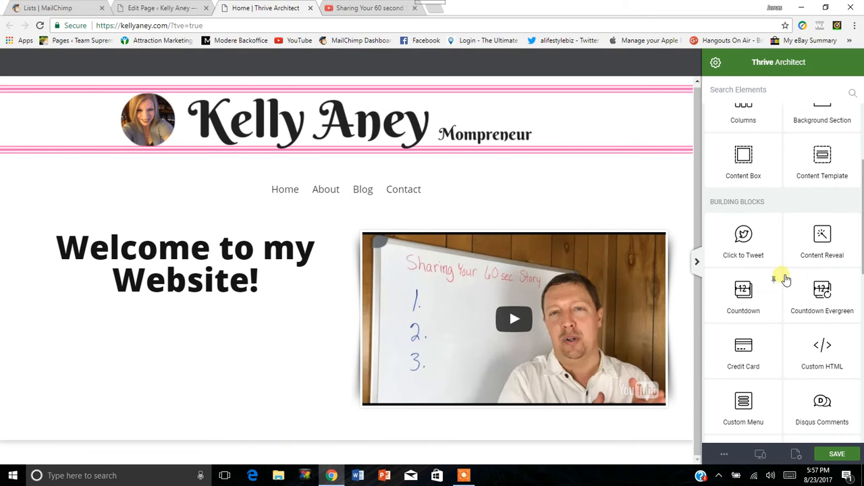
{"action": "scroll", "coordinate": [794, 315], "scroll_direction": "down", "scroll_amount": 2}
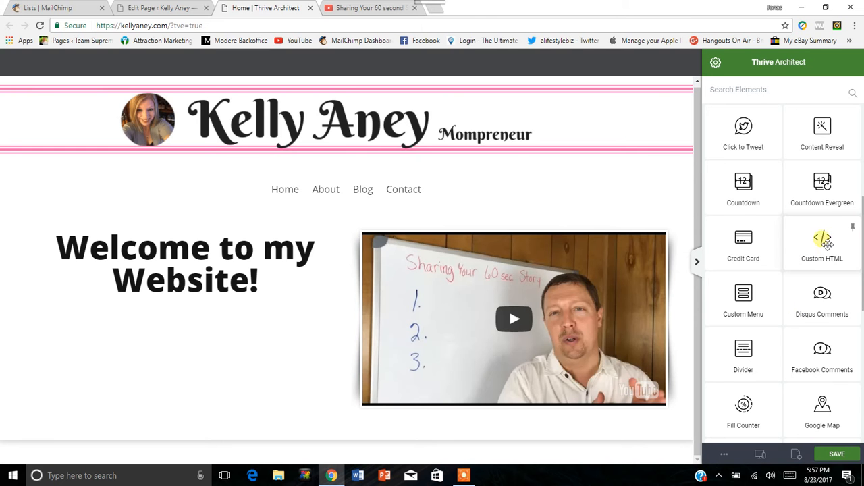
{"action": "left_click_drag", "start_coordinate": [828, 248], "coordinate": [181, 302]}
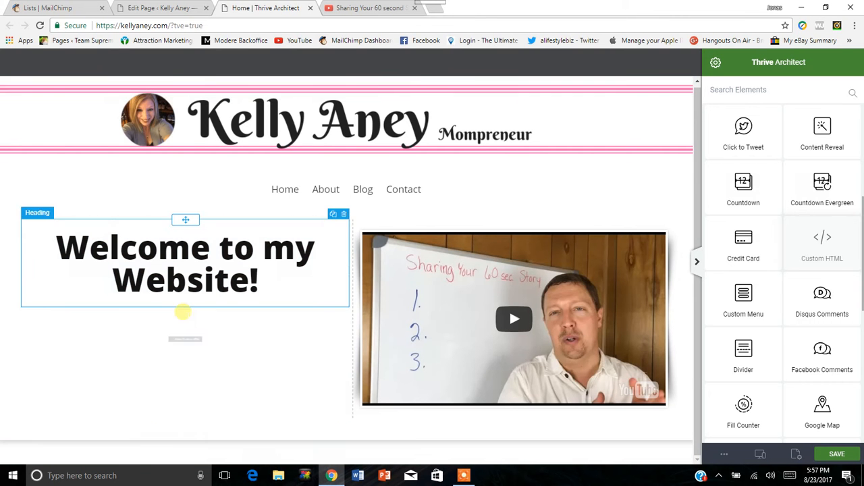
{"action": "double_click", "coordinate": [186, 341]}
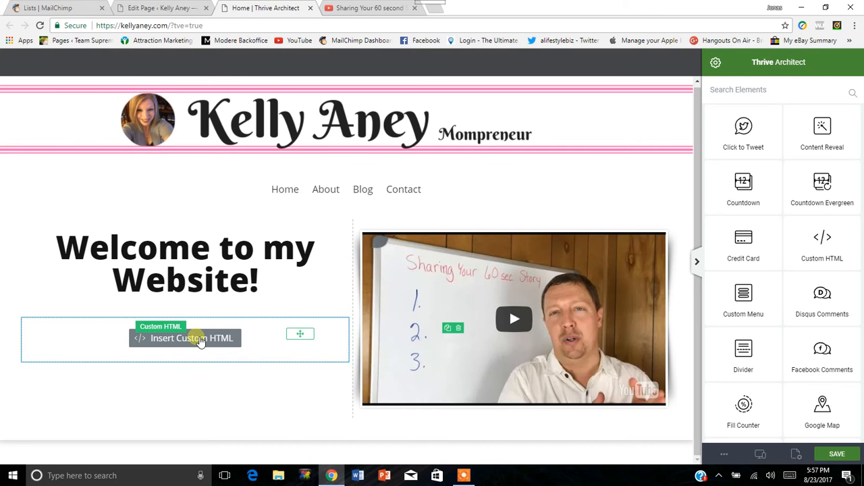
{"action": "left_click", "coordinate": [195, 339]}
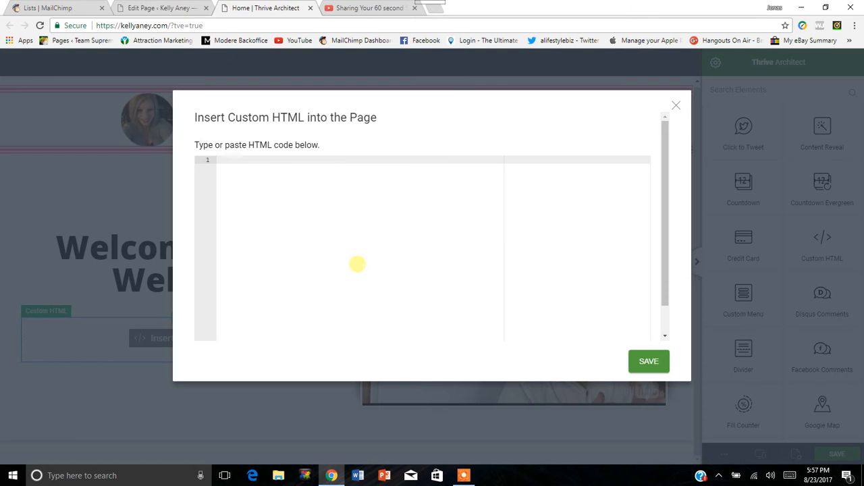
{"action": "right_click", "coordinate": [256, 183]}
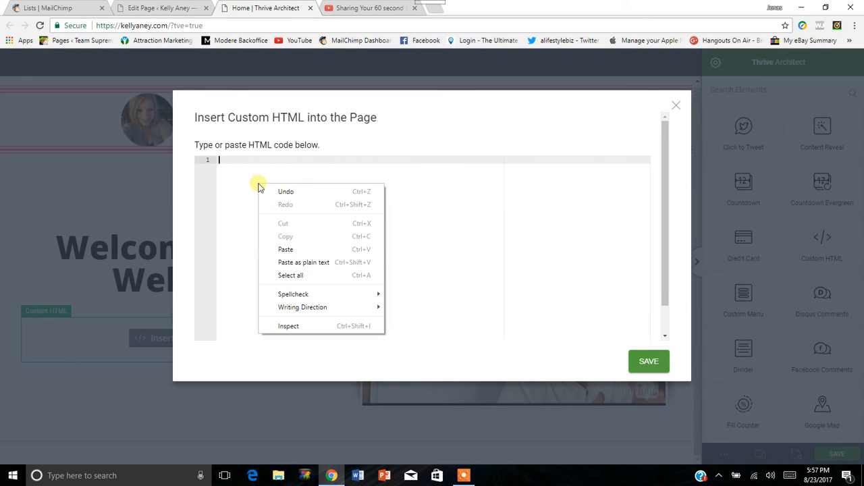
{"action": "left_click", "coordinate": [286, 246]}
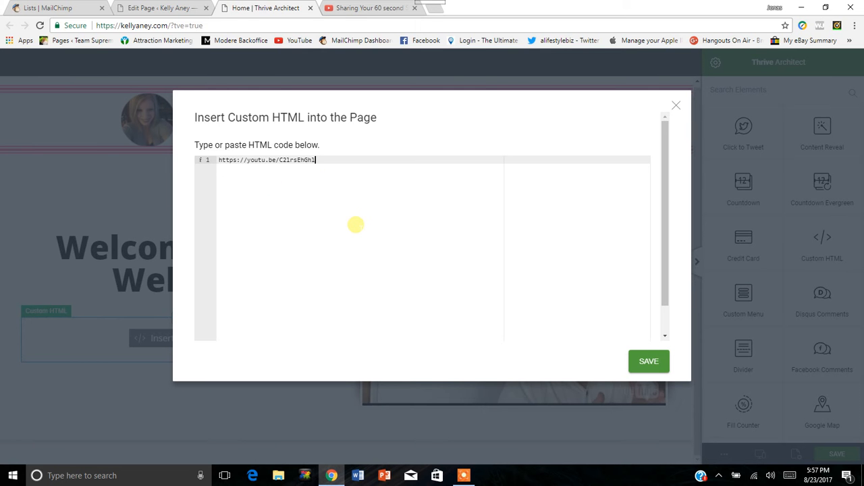
Clear the pasted link from the HTML editor and delete the Custom HTML element from the heading column.
{"action": "key", "text": "BackSpace"}
{"action": "key", "text": "BackSpace"}
{"action": "key", "text": "BackSpace"}
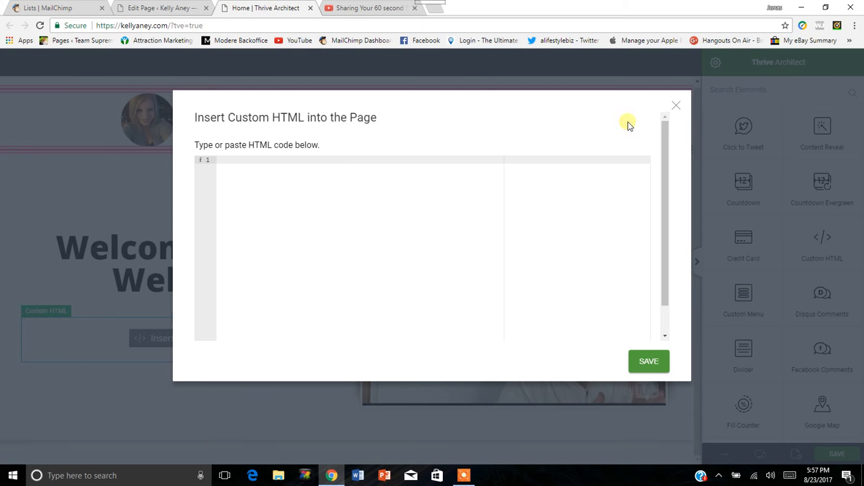
{"action": "left_click", "coordinate": [676, 106]}
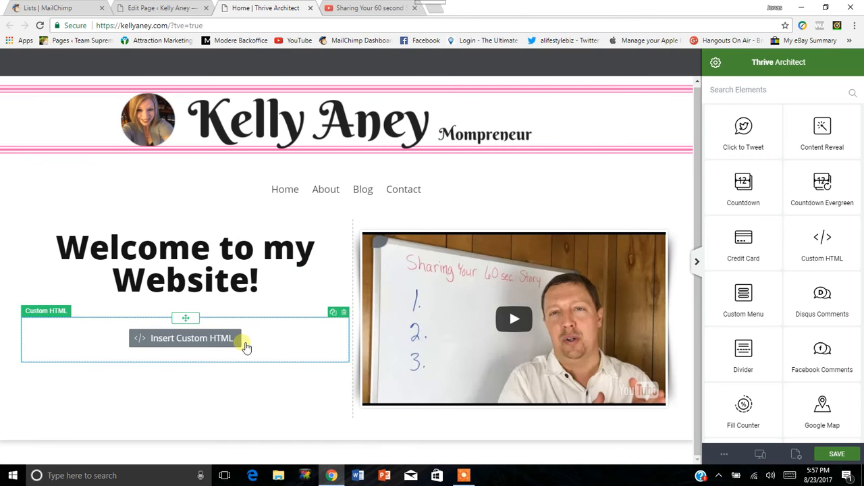
{"action": "left_click", "coordinate": [344, 312]}
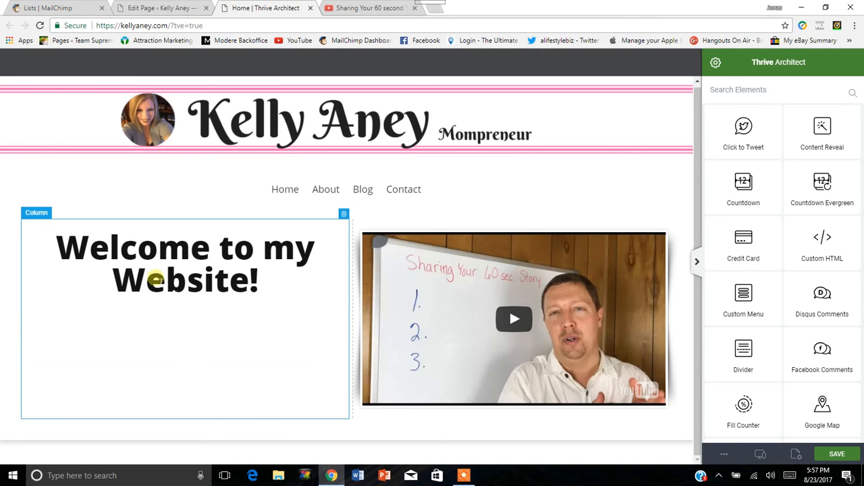
Add a Custom Menu element below the welcome heading and assign the Top Menu to it with Horizontal display.
{"action": "scroll", "coordinate": [794, 305], "scroll_direction": "down", "scroll_amount": 2}
{"action": "left_click_drag", "start_coordinate": [743, 192], "coordinate": [223, 324]}
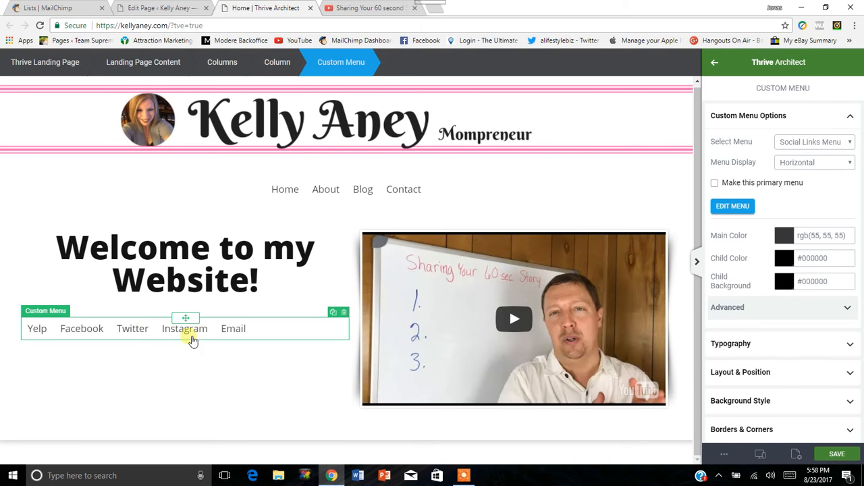
{"action": "left_click", "coordinate": [841, 145]}
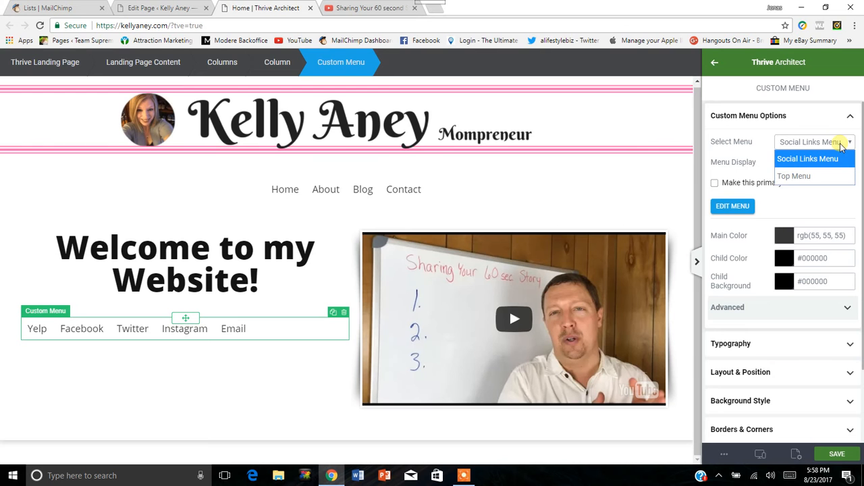
{"action": "left_click", "coordinate": [834, 177]}
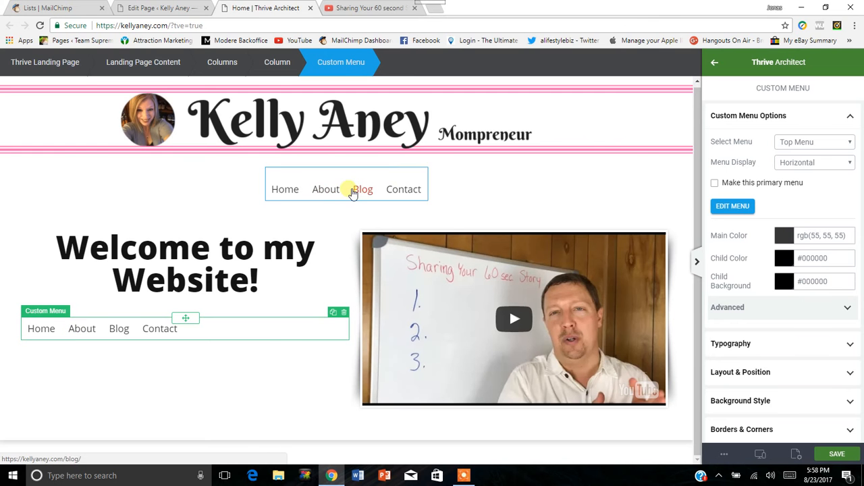
{"action": "left_click", "coordinate": [824, 167]}
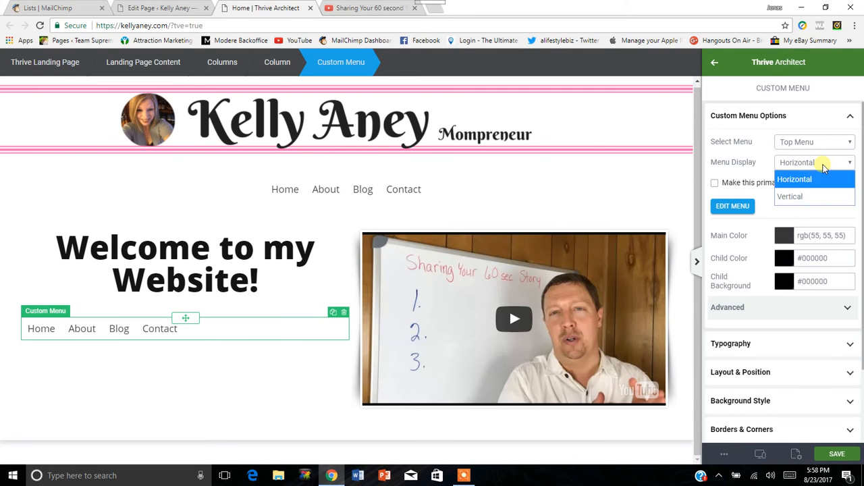
{"action": "left_click", "coordinate": [824, 167]}
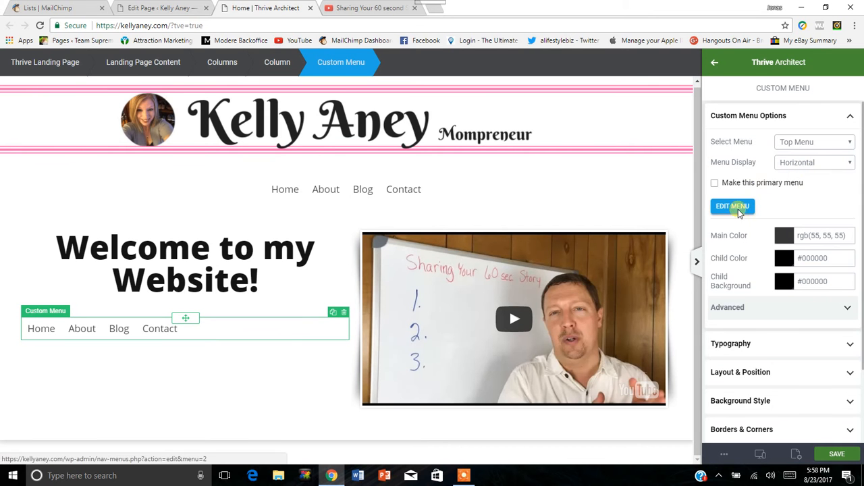
Examine the Custom Menu's advanced hover color settings and collapse its menu options.
{"action": "scroll", "coordinate": [742, 217], "scroll_direction": "down", "scroll_amount": 1}
{"action": "scroll", "coordinate": [834, 222], "scroll_direction": "down", "scroll_amount": 1}
{"action": "left_click", "coordinate": [847, 216]}
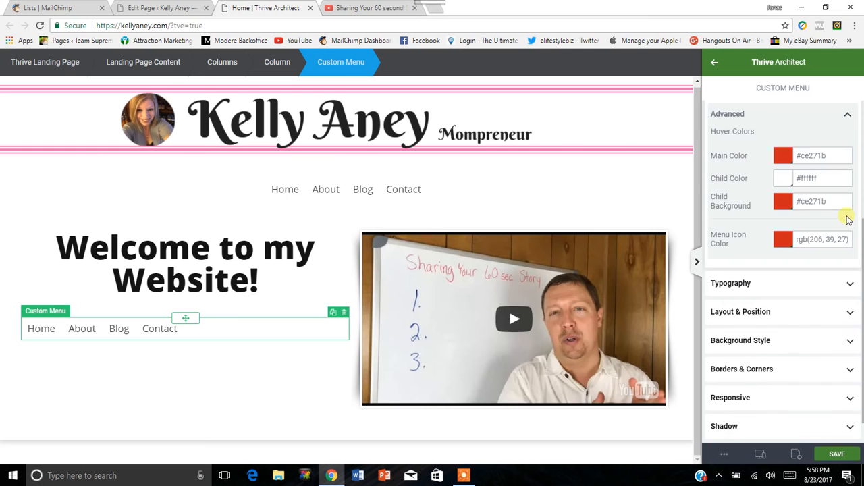
{"action": "left_click", "coordinate": [847, 116]}
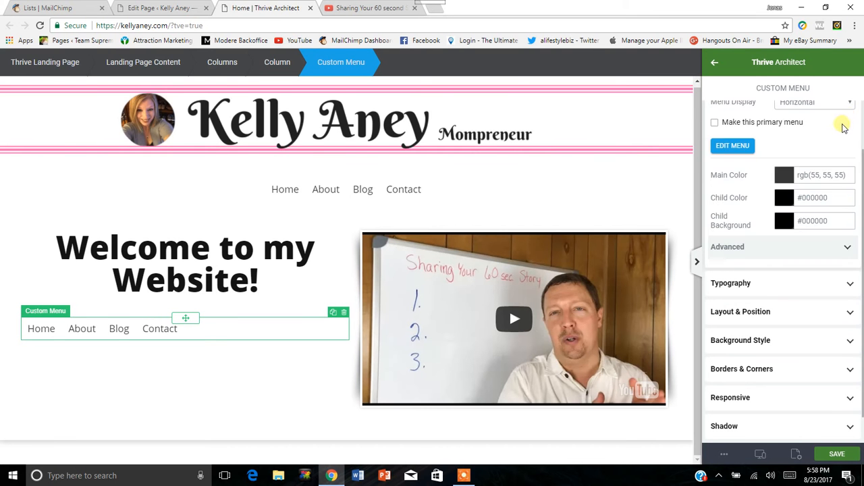
{"action": "scroll", "coordinate": [845, 155], "scroll_direction": "up", "scroll_amount": 1}
{"action": "left_click", "coordinate": [850, 112]}
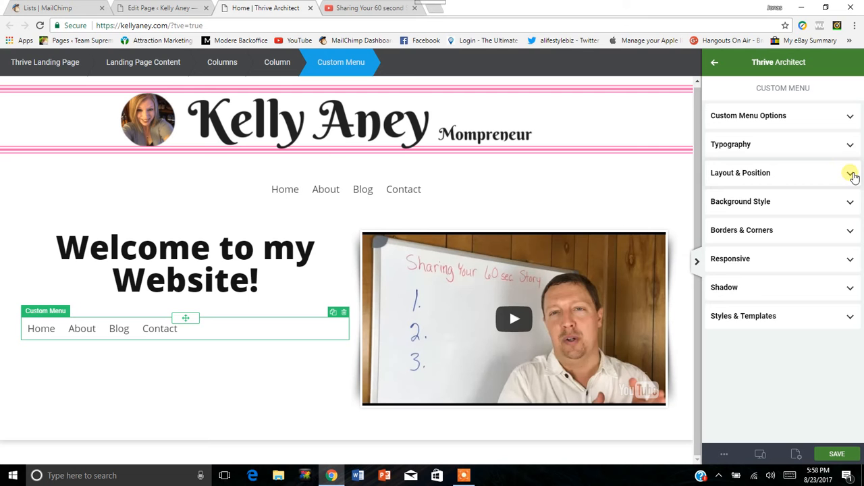
Set the Custom Menu's maximum width to 606 px, try center and right alignment, and align it left.
{"action": "left_click", "coordinate": [851, 174]}
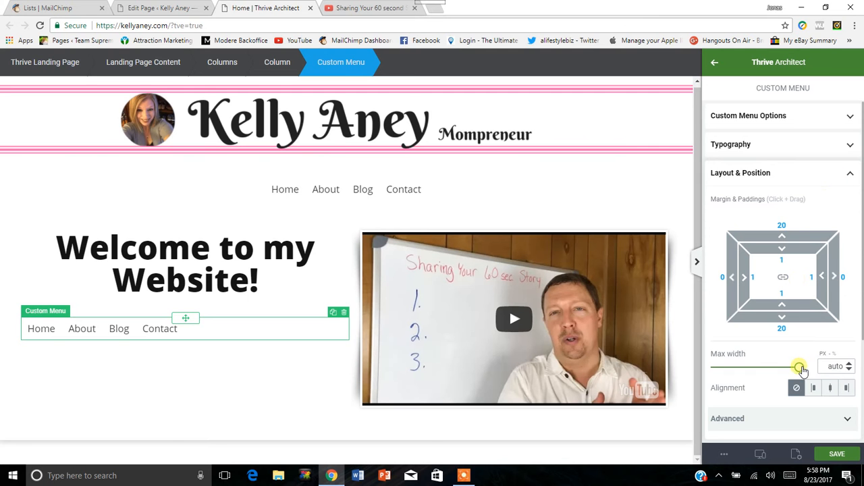
{"action": "mouse_move", "coordinate": [799, 369]}
{"action": "left_mouse_down"}
{"action": "mouse_move", "coordinate": [784, 370]}
{"action": "mouse_move", "coordinate": [813, 375]}
{"action": "left_mouse_up"}
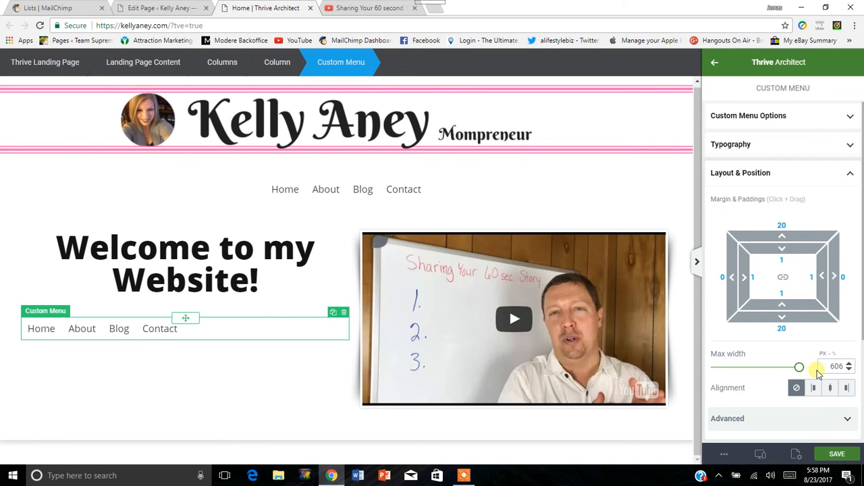
{"action": "left_click", "coordinate": [832, 389]}
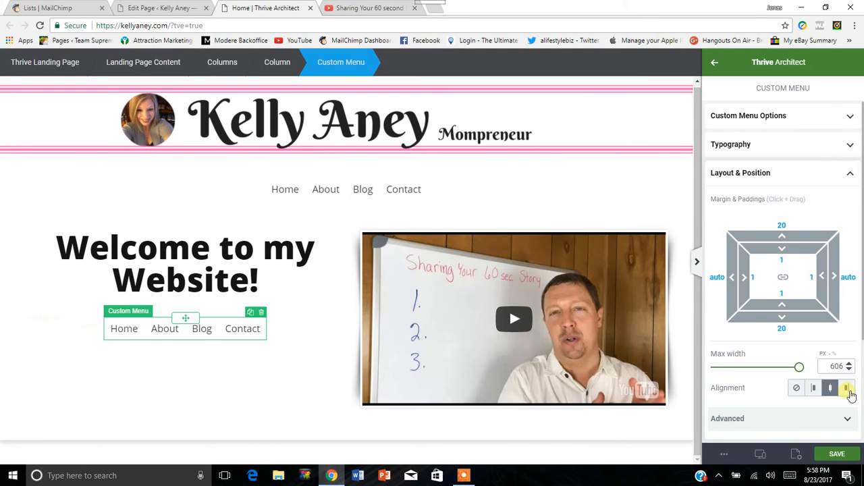
{"action": "left_click", "coordinate": [848, 390]}
{"action": "left_click", "coordinate": [809, 392]}
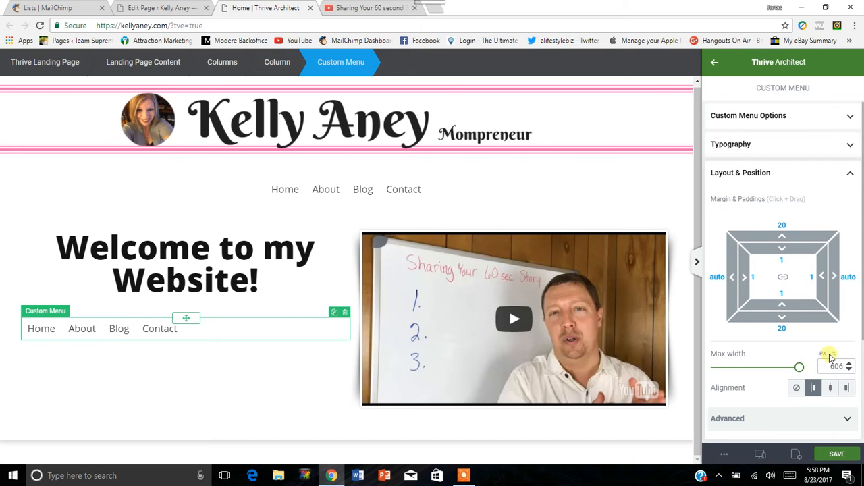
{"action": "left_click", "coordinate": [852, 174]}
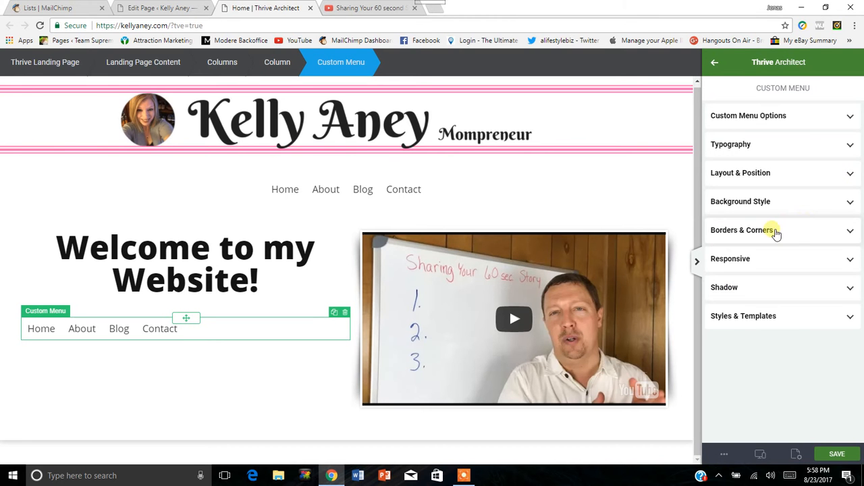
Give the Custom Menu a solid black border 7 px thick on all sides.
{"action": "left_click", "coordinate": [850, 231]}
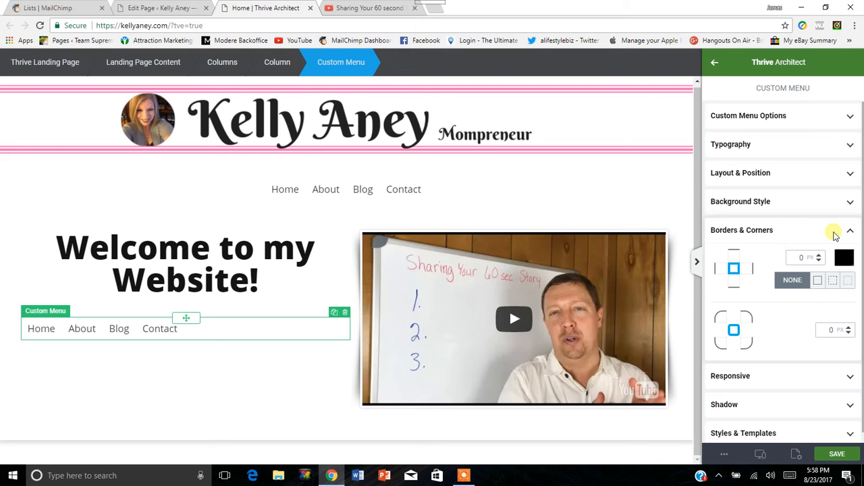
{"action": "left_click", "coordinate": [736, 271]}
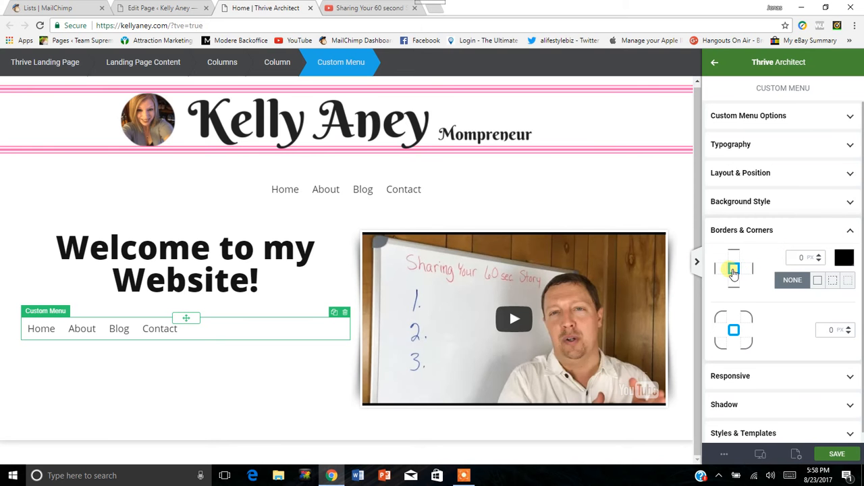
{"action": "left_click", "coordinate": [802, 257]}
{"action": "left_click", "coordinate": [819, 255]}
{"action": "left_click", "coordinate": [819, 255]}
{"action": "left_click", "coordinate": [819, 255]}
{"action": "left_click", "coordinate": [819, 254]}
{"action": "left_click", "coordinate": [819, 255]}
{"action": "left_click", "coordinate": [819, 255]}
{"action": "left_click", "coordinate": [819, 254]}
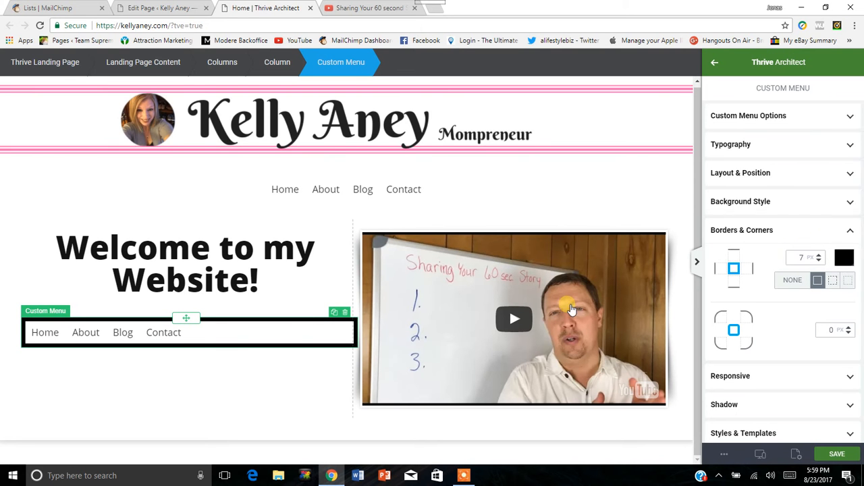
Reset the Custom Menu's border thickness to 0 px and delete the element from below the heading.
{"action": "left_click", "coordinate": [819, 260]}
{"action": "left_click", "coordinate": [819, 260]}
{"action": "left_click", "coordinate": [819, 259]}
{"action": "left_click", "coordinate": [819, 260]}
{"action": "left_click", "coordinate": [819, 260]}
{"action": "left_click", "coordinate": [819, 260]}
{"action": "left_click", "coordinate": [819, 260]}
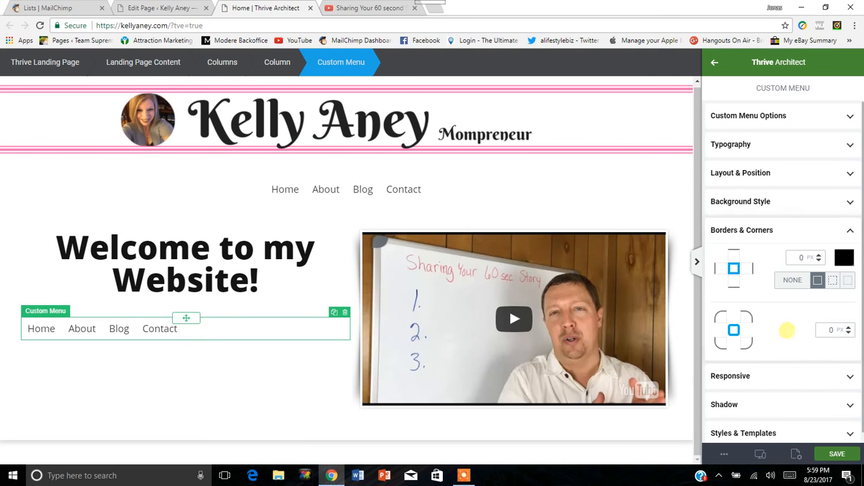
{"action": "left_click", "coordinate": [849, 230]}
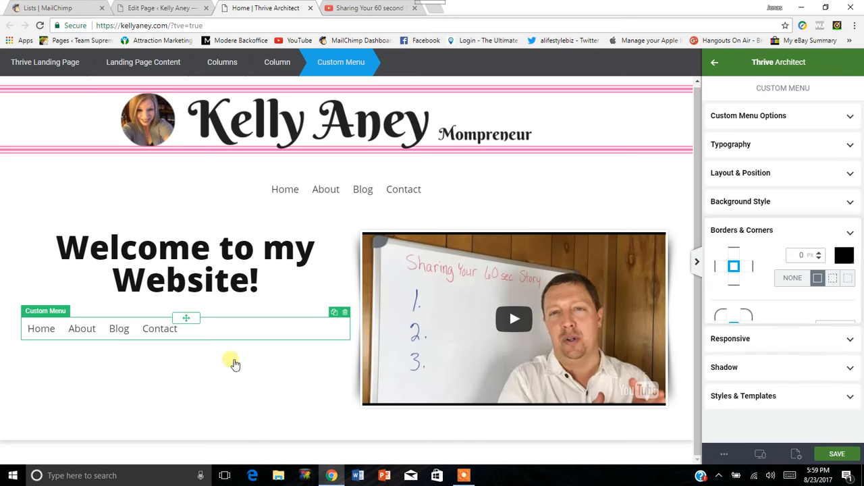
{"action": "left_click", "coordinate": [346, 313]}
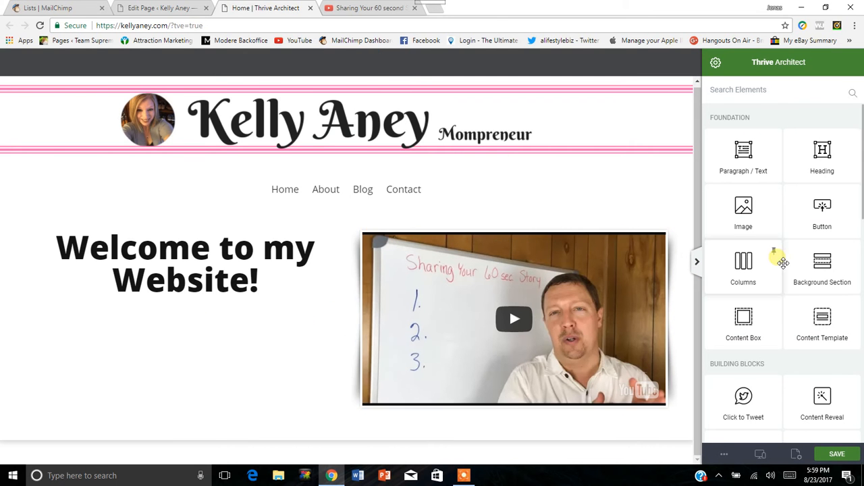
Look through the Foundation and Building Blocks elements for something to place below the welcome heading.
{"action": "scroll", "coordinate": [786, 264], "scroll_direction": "down", "scroll_amount": 5}
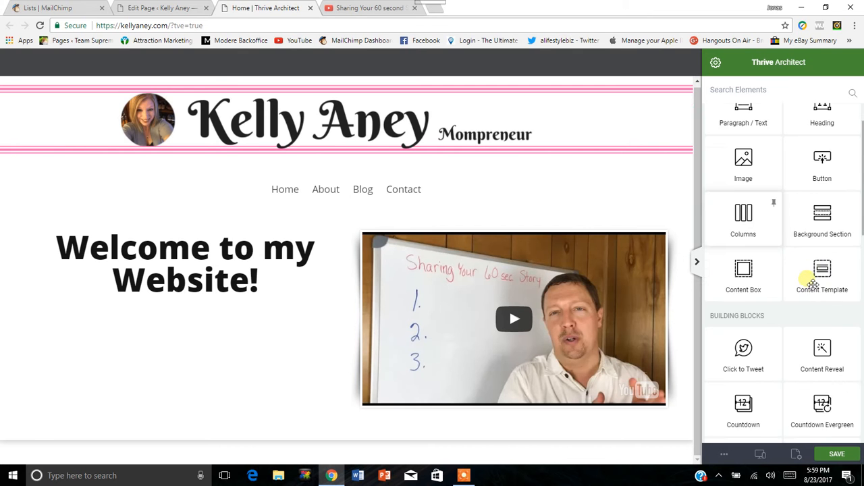
{"action": "scroll", "coordinate": [797, 283], "scroll_direction": "down", "scroll_amount": 5}
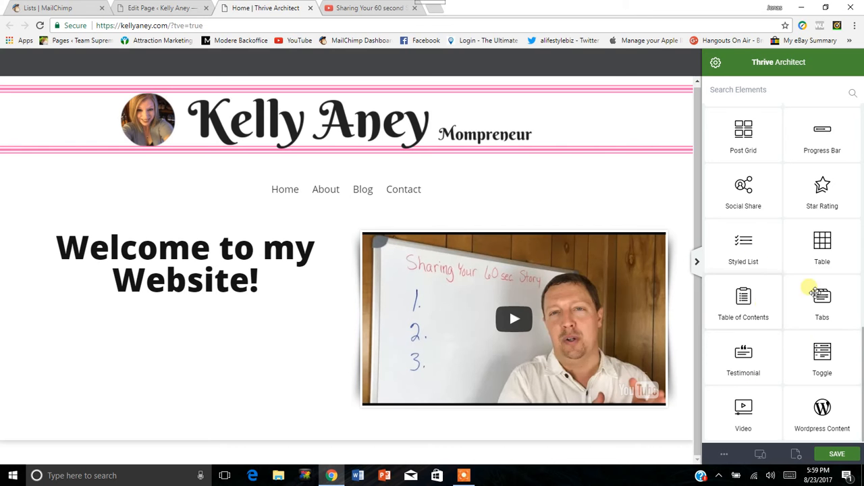
{"action": "scroll", "coordinate": [814, 270], "scroll_direction": "up", "scroll_amount": 1}
{"action": "scroll", "coordinate": [814, 270], "scroll_direction": "up", "scroll_amount": 1}
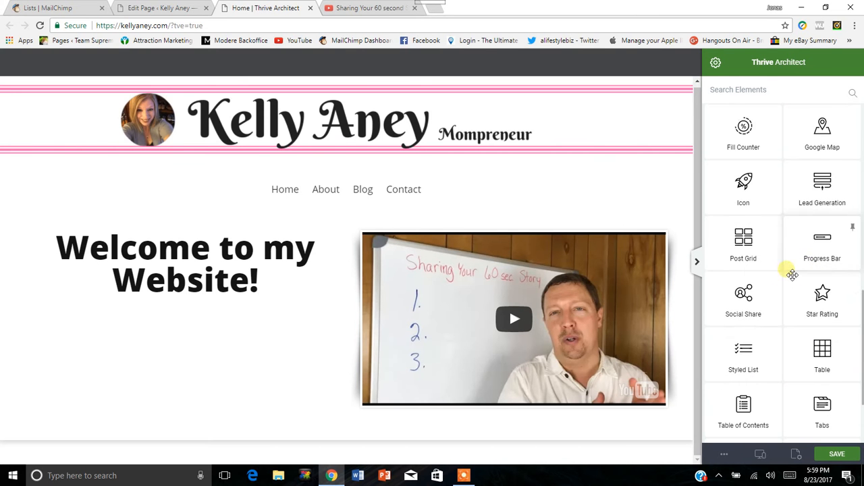
{"action": "scroll", "coordinate": [769, 288], "scroll_direction": "up", "scroll_amount": 1}
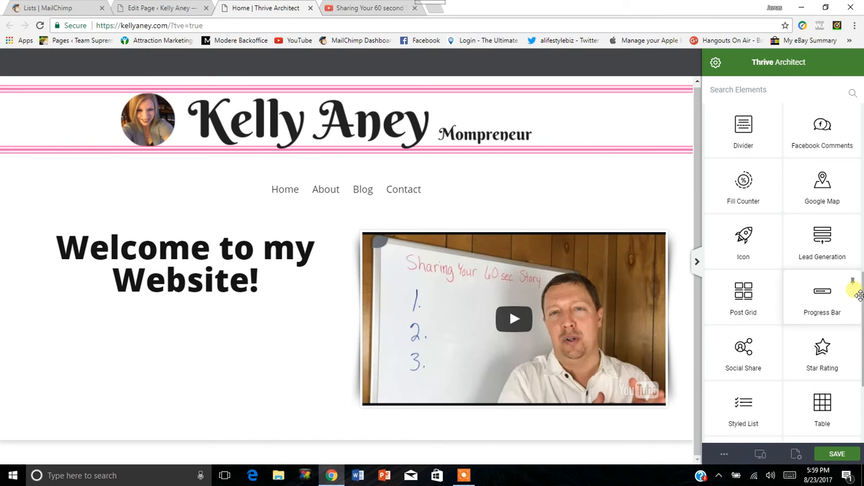
{"action": "scroll", "coordinate": [777, 293], "scroll_direction": "up", "scroll_amount": 1}
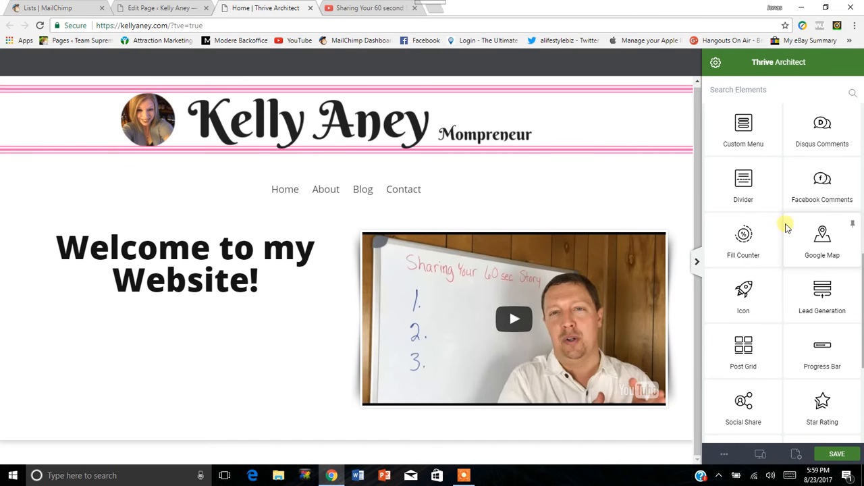
{"action": "scroll", "coordinate": [767, 219], "scroll_direction": "up", "scroll_amount": 1}
{"action": "scroll", "coordinate": [763, 196], "scroll_direction": "up", "scroll_amount": 1}
{"action": "scroll", "coordinate": [783, 215], "scroll_direction": "up", "scroll_amount": 1}
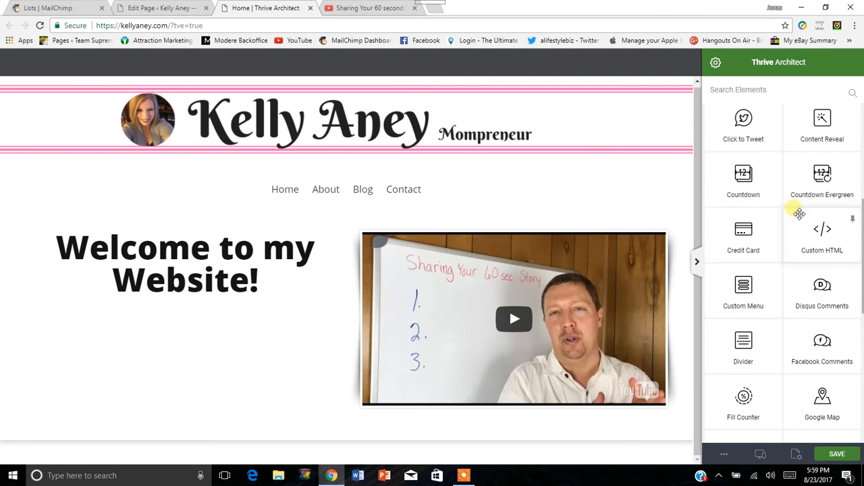
{"action": "scroll", "coordinate": [797, 219], "scroll_direction": "up", "scroll_amount": 2}
{"action": "scroll", "coordinate": [770, 236], "scroll_direction": "up", "scroll_amount": 1}
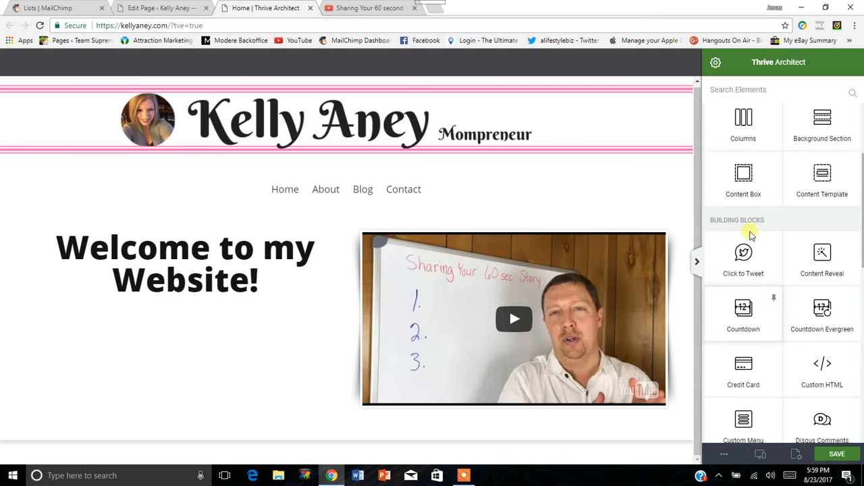
{"action": "scroll", "coordinate": [751, 232], "scroll_direction": "up", "scroll_amount": 1}
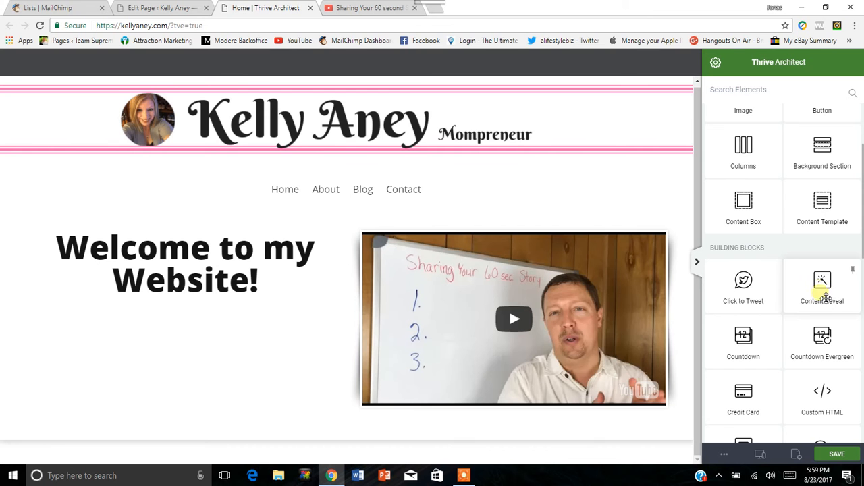
{"action": "scroll", "coordinate": [750, 271], "scroll_direction": "up", "scroll_amount": 1}
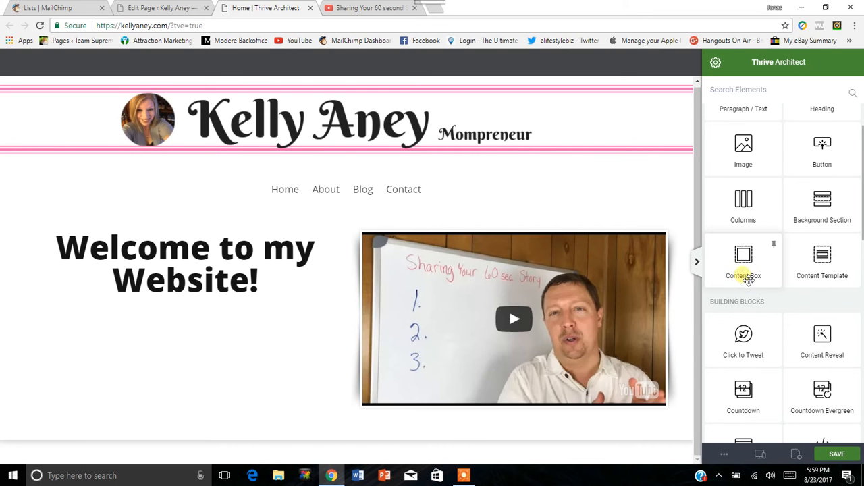
Add a Content Box below the welcome heading and check its Decorations options.
{"action": "left_click_drag", "start_coordinate": [749, 267], "coordinate": [224, 314]}
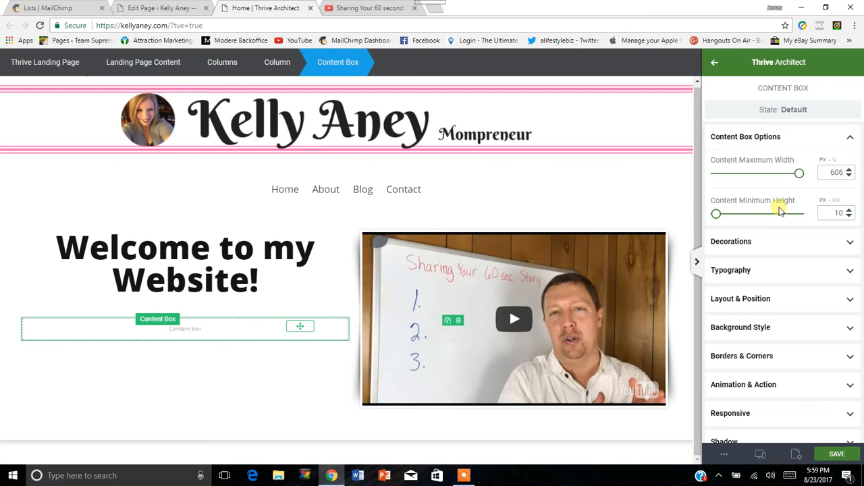
{"action": "scroll", "coordinate": [788, 164], "scroll_direction": "down", "scroll_amount": 1}
{"action": "scroll", "coordinate": [772, 169], "scroll_direction": "up", "scroll_amount": 1}
{"action": "scroll", "coordinate": [795, 169], "scroll_direction": "down", "scroll_amount": 1}
{"action": "left_click", "coordinate": [851, 195]}
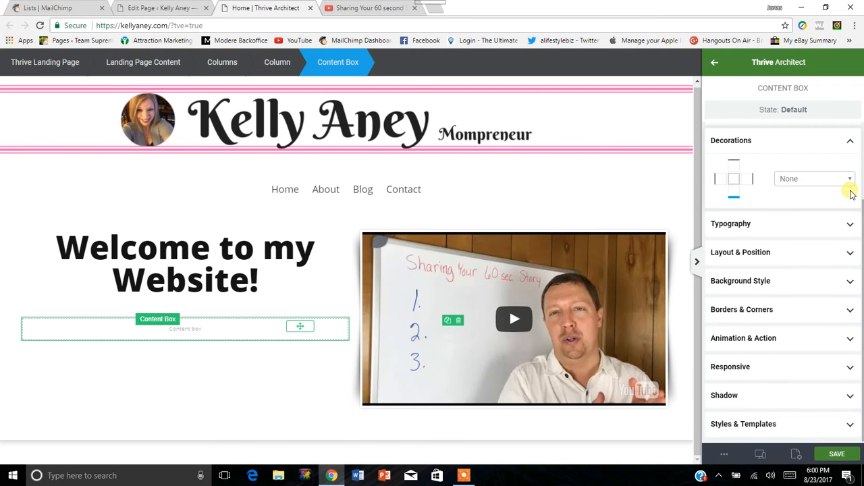
{"action": "left_click", "coordinate": [851, 145]}
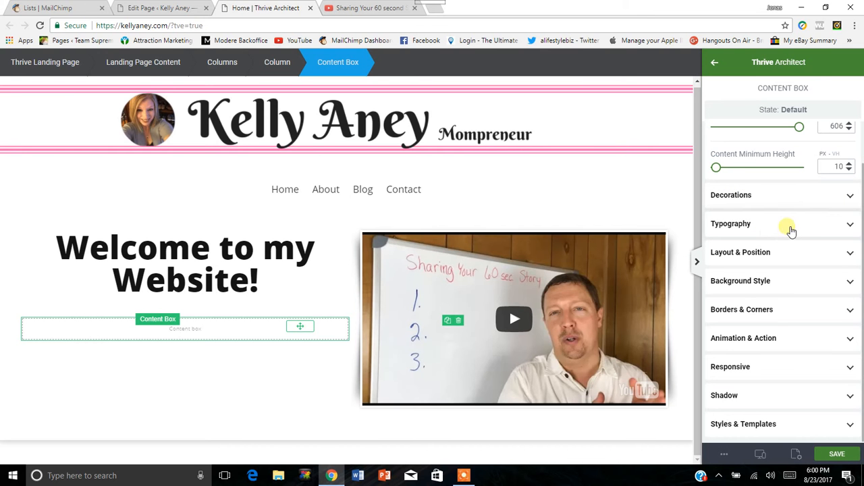
Give the Content Box a bright green solid color background layer.
{"action": "left_click", "coordinate": [850, 281]}
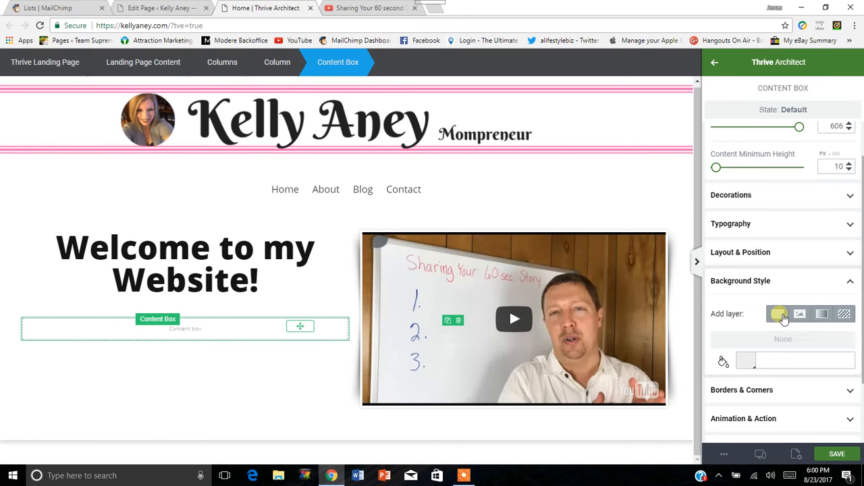
{"action": "left_click", "coordinate": [779, 314]}
{"action": "mouse_move", "coordinate": [804, 279]}
{"action": "left_mouse_down"}
{"action": "mouse_move", "coordinate": [775, 330]}
{"action": "mouse_move", "coordinate": [812, 291]}
{"action": "mouse_move", "coordinate": [819, 276]}
{"action": "mouse_move", "coordinate": [810, 271]}
{"action": "left_mouse_up"}
{"action": "left_click", "coordinate": [720, 285]}
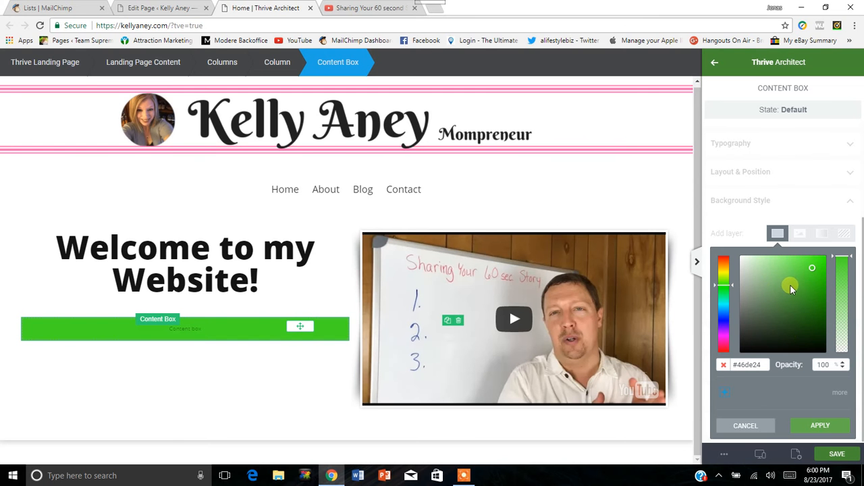
{"action": "left_click", "coordinate": [821, 425]}
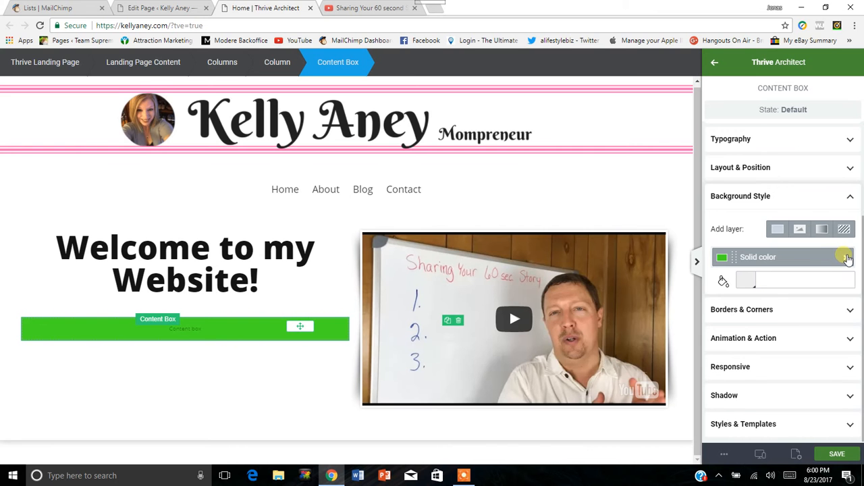
{"action": "left_click", "coordinate": [852, 196]}
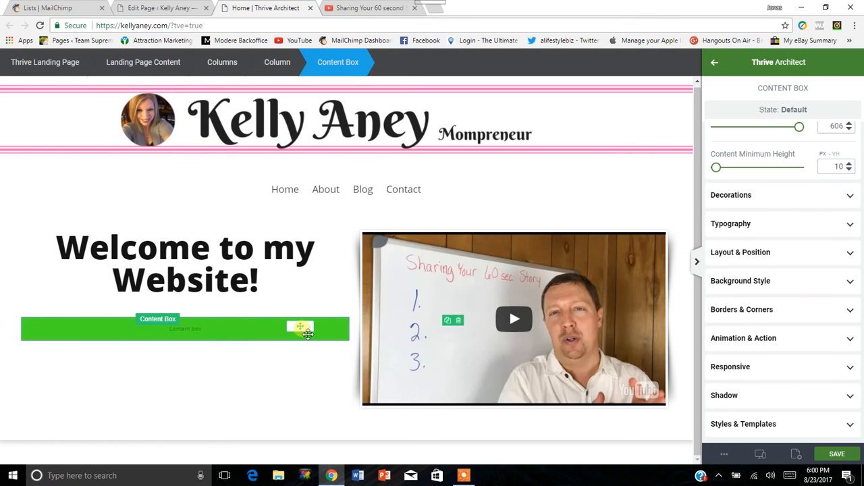
{"action": "left_click_drag", "start_coordinate": [308, 323], "coordinate": [256, 319]}
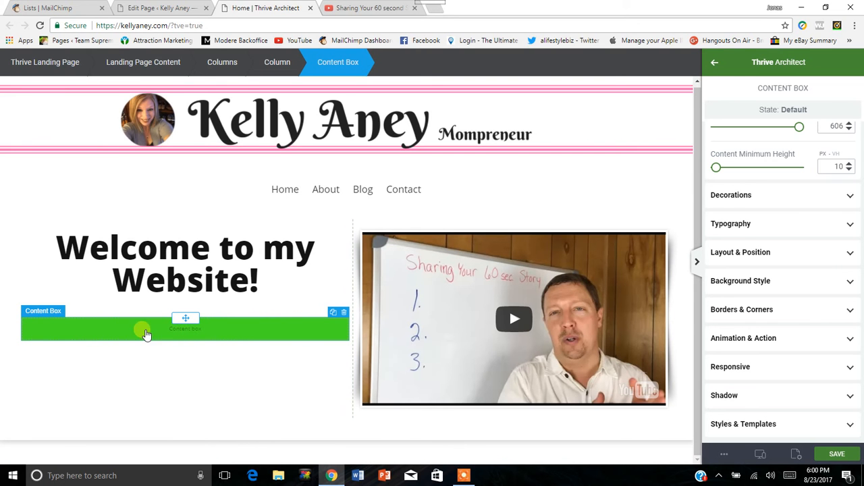
Add a Paragraph / Text element inside the green Content Box reading "Hey how's it going?".
{"action": "left_click", "coordinate": [717, 62]}
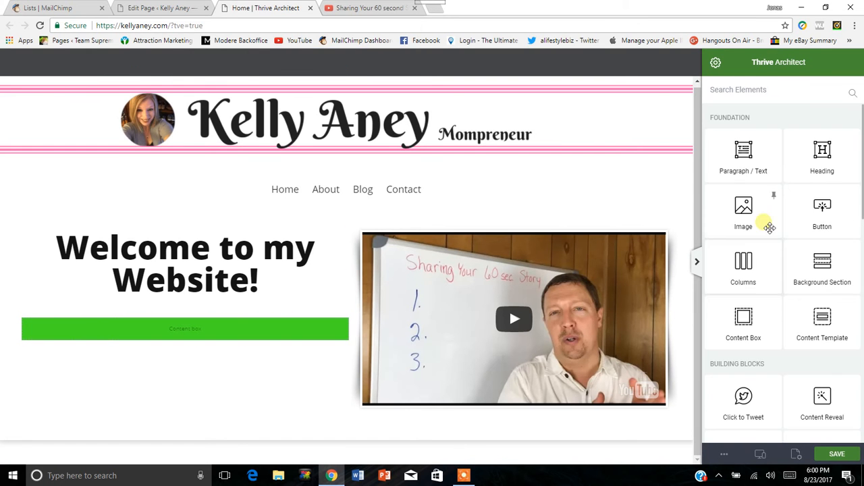
{"action": "left_click_drag", "start_coordinate": [754, 167], "coordinate": [211, 331]}
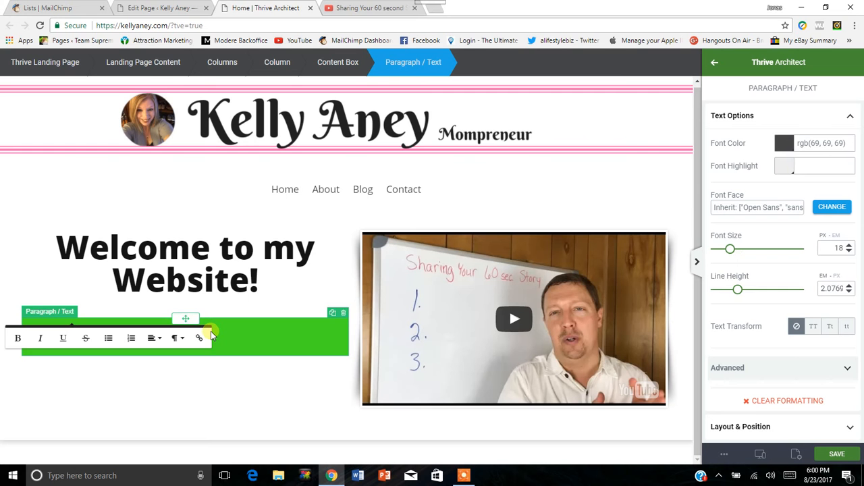
{"action": "type", "text": "He"}
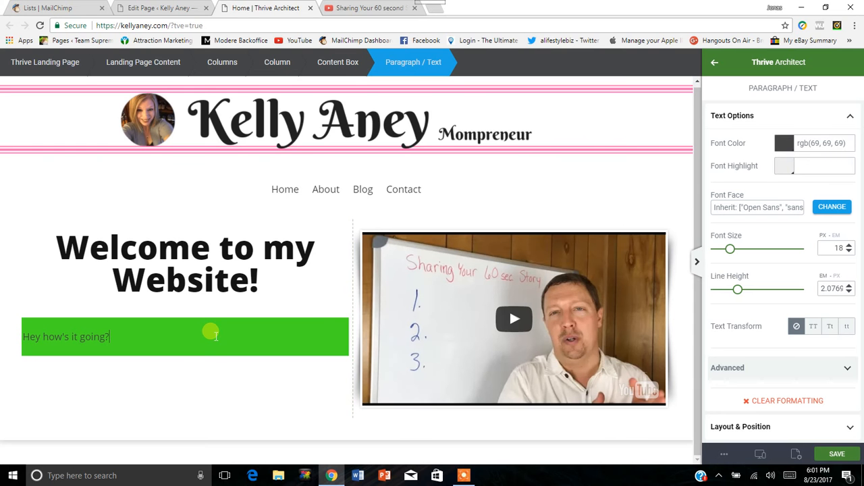
Center the paragraph text in the green Content Box and turn on bold at the text cursor.
{"action": "left_click", "coordinate": [215, 335]}
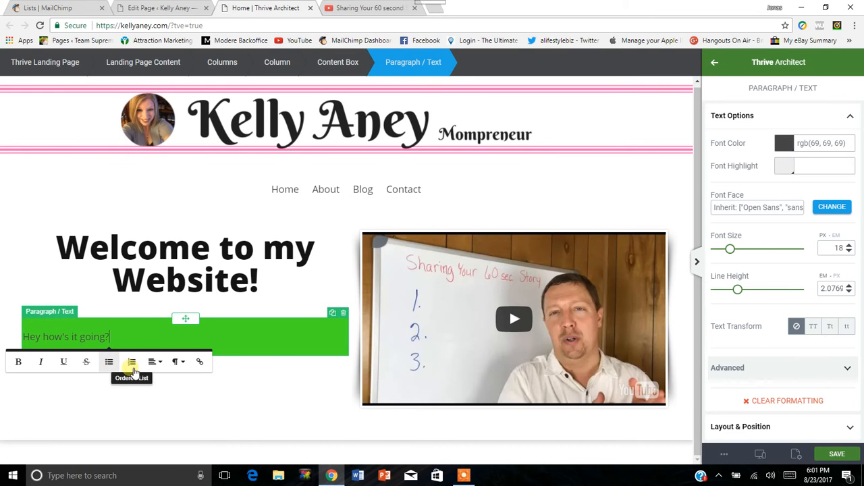
{"action": "left_click", "coordinate": [155, 364]}
{"action": "left_click", "coordinate": [162, 397]}
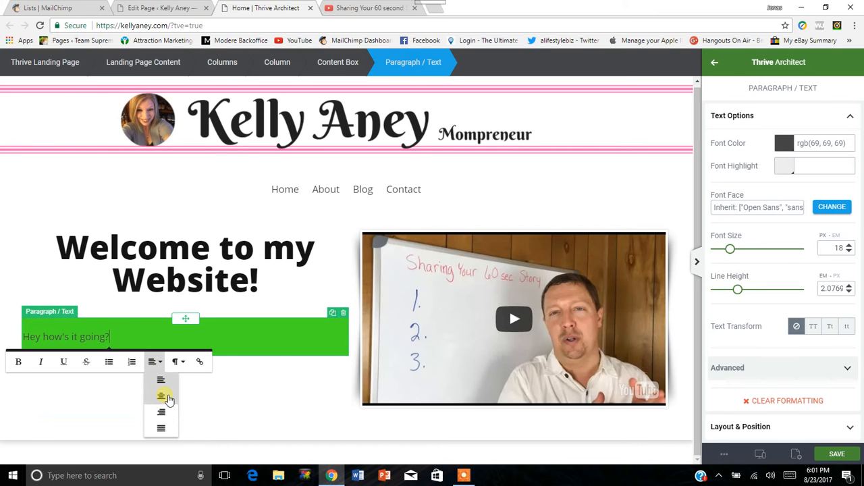
{"action": "left_click", "coordinate": [138, 362]}
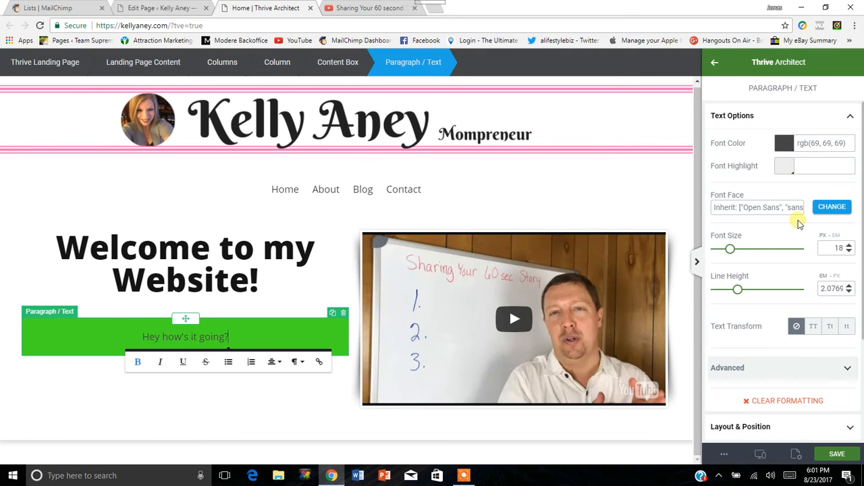
Set the paragraph's font size to 50 px and its line height to 1.7 em, and deselect it.
{"action": "left_click_drag", "start_coordinate": [734, 252], "coordinate": [761, 257]}
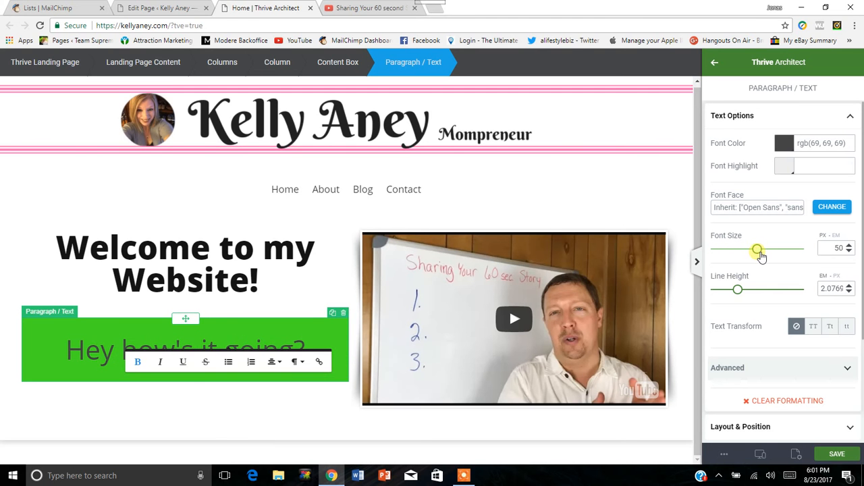
{"action": "mouse_move", "coordinate": [743, 295]}
{"action": "left_mouse_down"}
{"action": "mouse_move", "coordinate": [761, 296]}
{"action": "mouse_move", "coordinate": [740, 294]}
{"action": "left_mouse_up"}
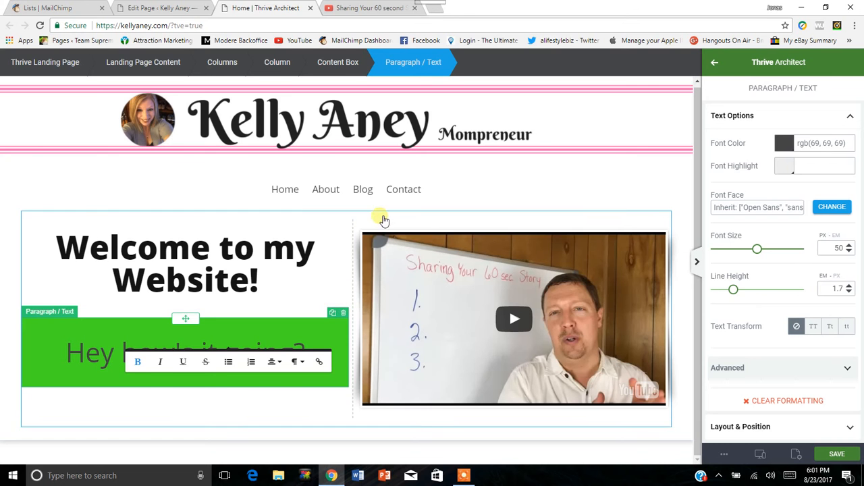
{"action": "left_click", "coordinate": [381, 208]}
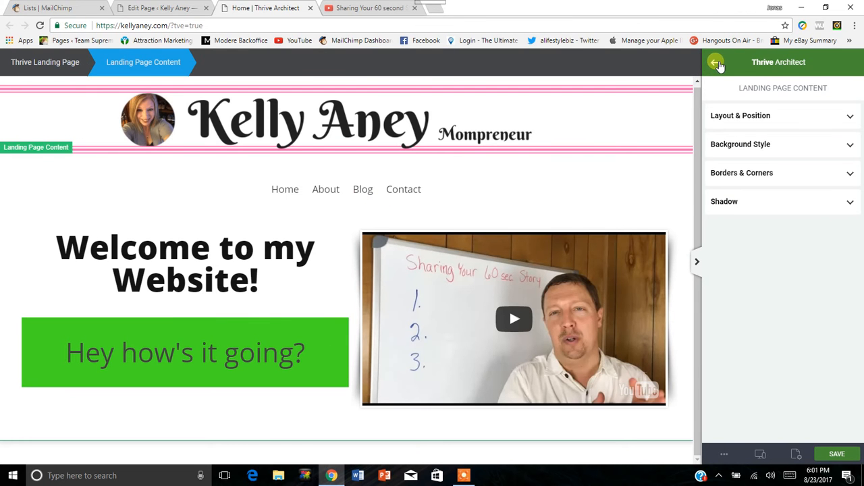
Add a Background Section below the heading and video columns and give it a red solid color background layer.
{"action": "left_click", "coordinate": [714, 65]}
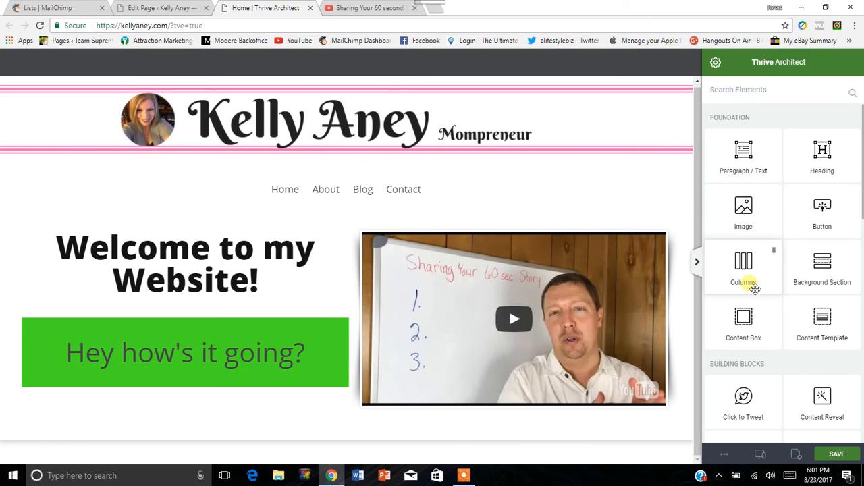
{"action": "left_click_drag", "start_coordinate": [825, 285], "coordinate": [393, 421]}
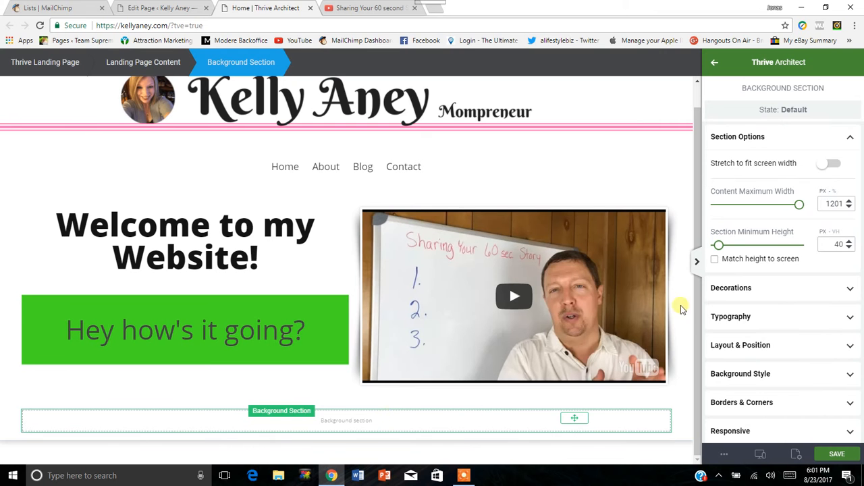
{"action": "left_click", "coordinate": [762, 373]}
{"action": "left_click", "coordinate": [767, 360]}
{"action": "left_click_drag", "start_coordinate": [785, 292], "coordinate": [821, 250]}
{"action": "left_click", "coordinate": [819, 419]}
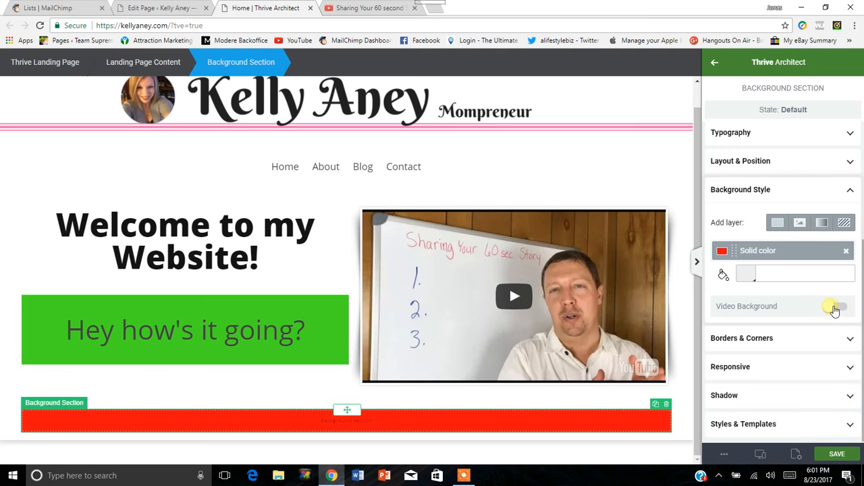
{"action": "left_click", "coordinate": [852, 189]}
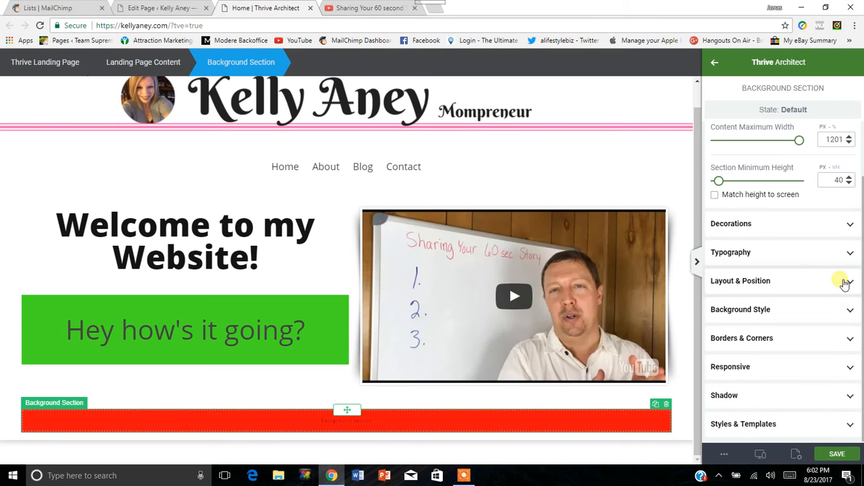
Check the Background Section's advanced layout settings and set its left and right padding to 0.
{"action": "left_click", "coordinate": [843, 282]}
{"action": "scroll", "coordinate": [822, 281], "scroll_direction": "down", "scroll_amount": 3}
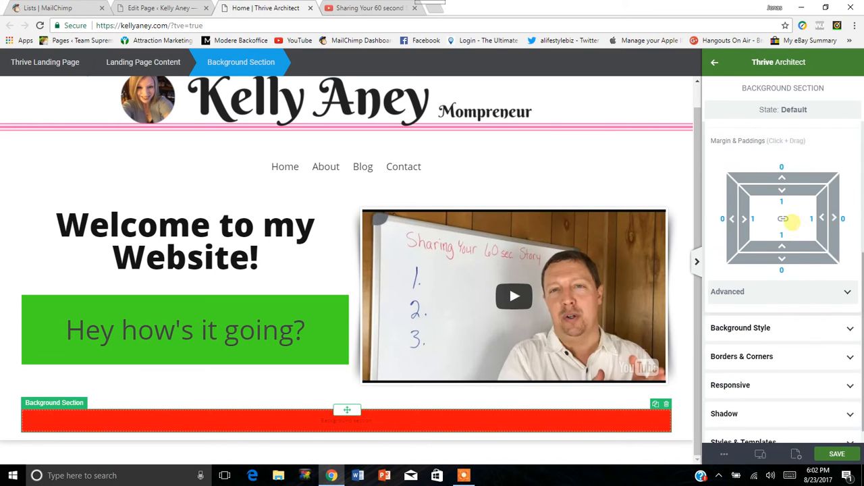
{"action": "left_click", "coordinate": [828, 292]}
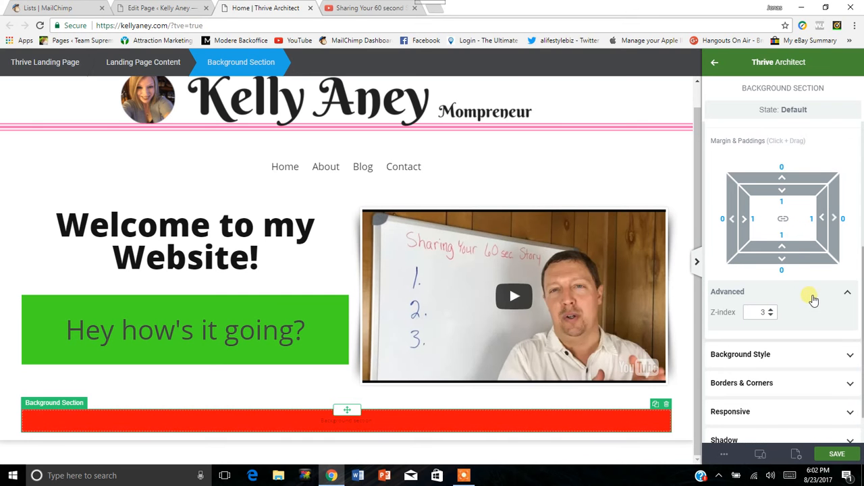
{"action": "left_click", "coordinate": [846, 292]}
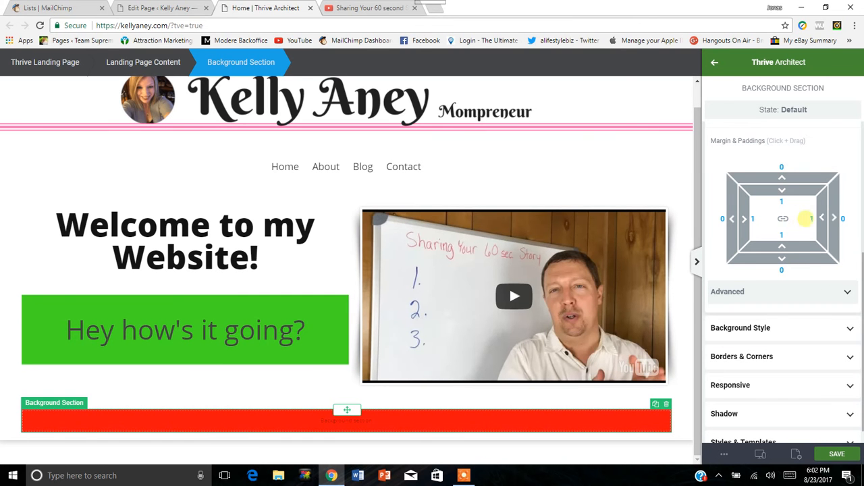
{"action": "left_click_drag", "start_coordinate": [820, 218], "coordinate": [832, 218]}
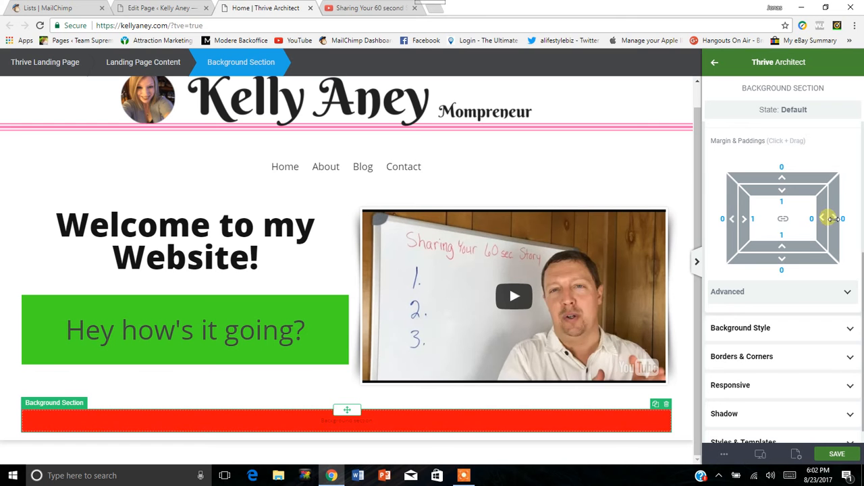
{"action": "left_click_drag", "start_coordinate": [745, 218], "coordinate": [737, 220]}
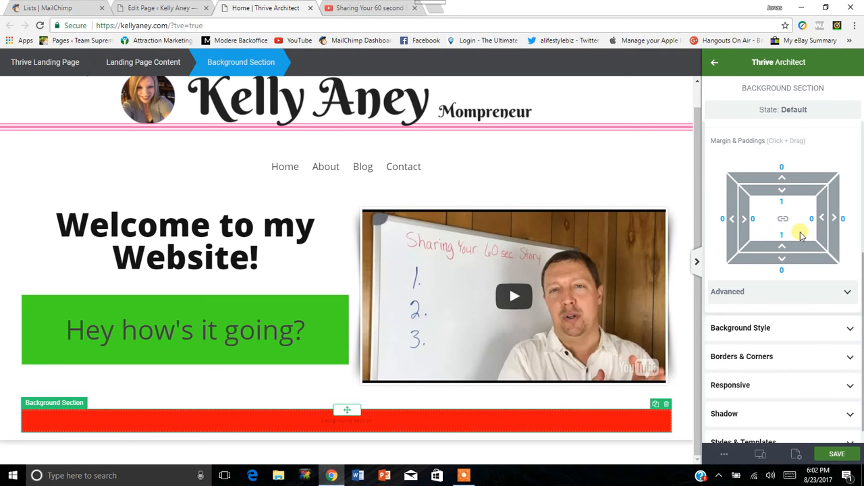
Set the red Background Section's minimum height to 233 px.
{"action": "scroll", "coordinate": [803, 236], "scroll_direction": "up", "scroll_amount": 3}
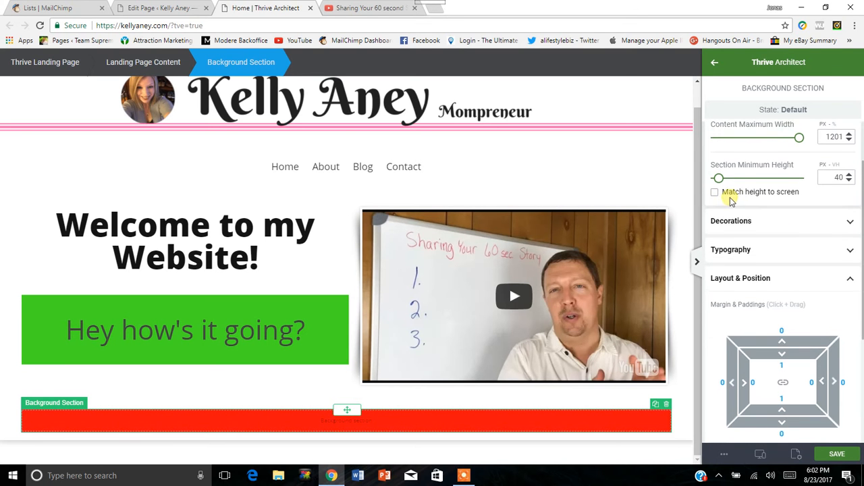
{"action": "scroll", "coordinate": [730, 200], "scroll_direction": "up", "scroll_amount": 1}
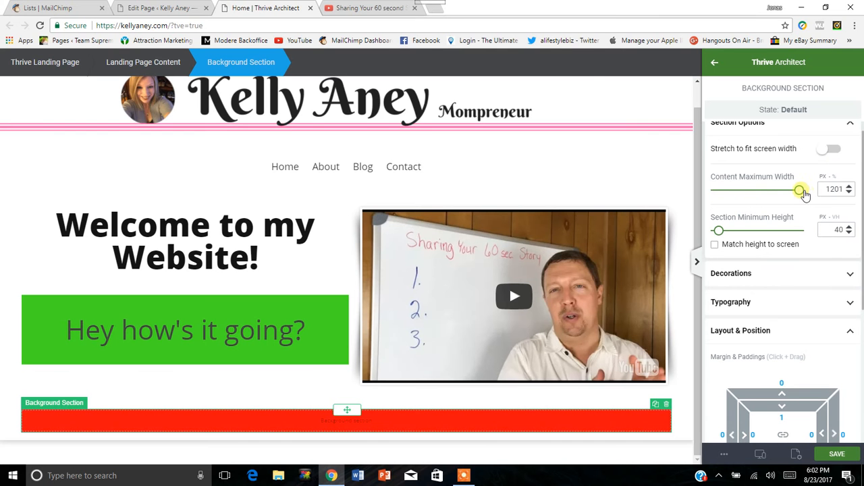
{"action": "mouse_move", "coordinate": [721, 231]}
{"action": "left_mouse_down"}
{"action": "mouse_move", "coordinate": [752, 232]}
{"action": "mouse_move", "coordinate": [716, 230]}
{"action": "mouse_move", "coordinate": [735, 233]}
{"action": "left_mouse_up"}
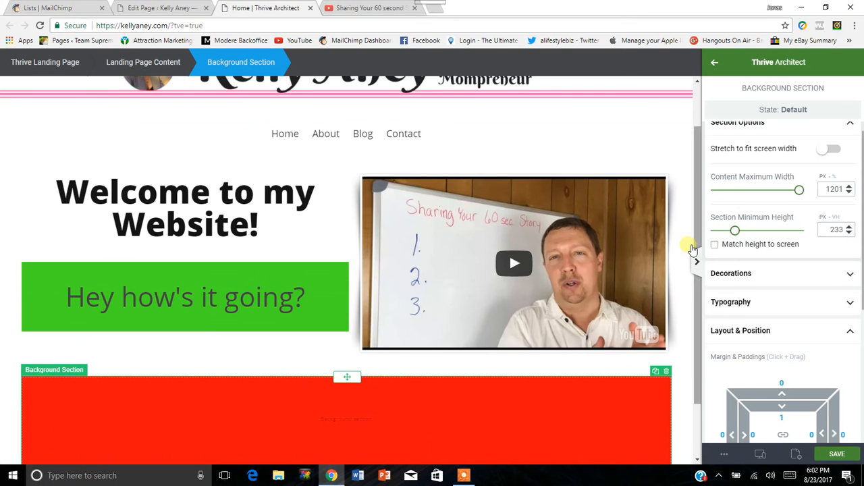
{"action": "scroll", "coordinate": [626, 232], "scroll_direction": "down", "scroll_amount": 1}
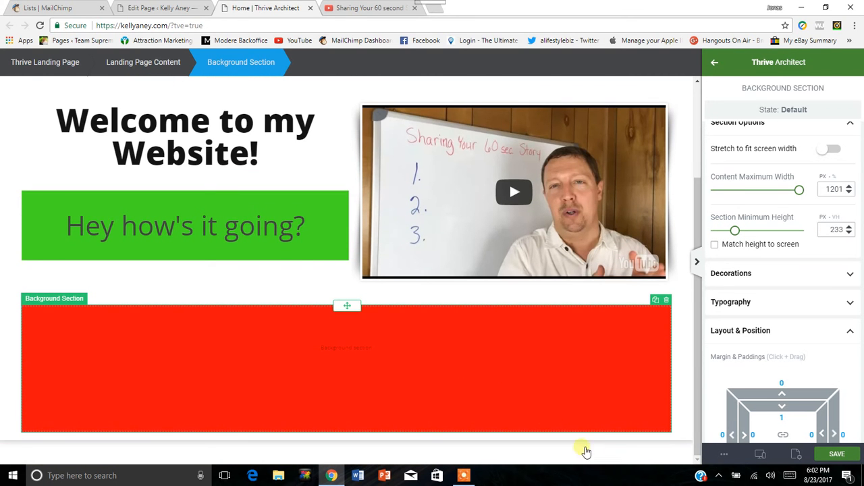
Move the red Background Section out of the page content area to directly below it, spanning the full page width.
{"action": "left_click_drag", "start_coordinate": [357, 313], "coordinate": [345, 443]}
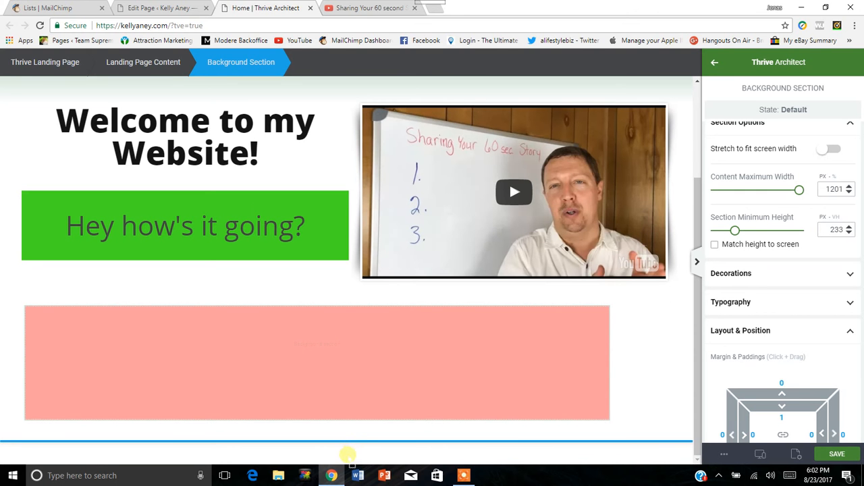
{"action": "left_click_drag", "start_coordinate": [351, 461], "coordinate": [357, 451]}
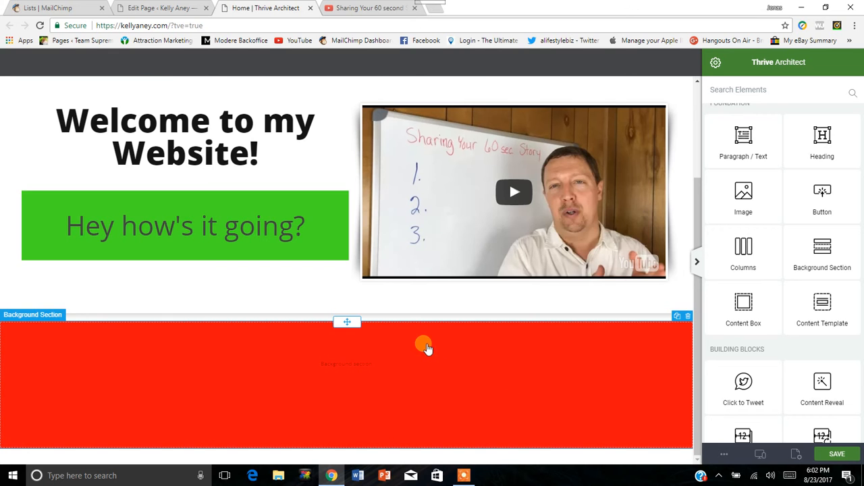
{"action": "scroll", "coordinate": [426, 347], "scroll_direction": "up", "scroll_amount": 2}
{"action": "scroll", "coordinate": [439, 383], "scroll_direction": "down", "scroll_amount": 2}
Reduce the full-width Background Section's minimum height to 110 px.
{"action": "left_click", "coordinate": [405, 367]}
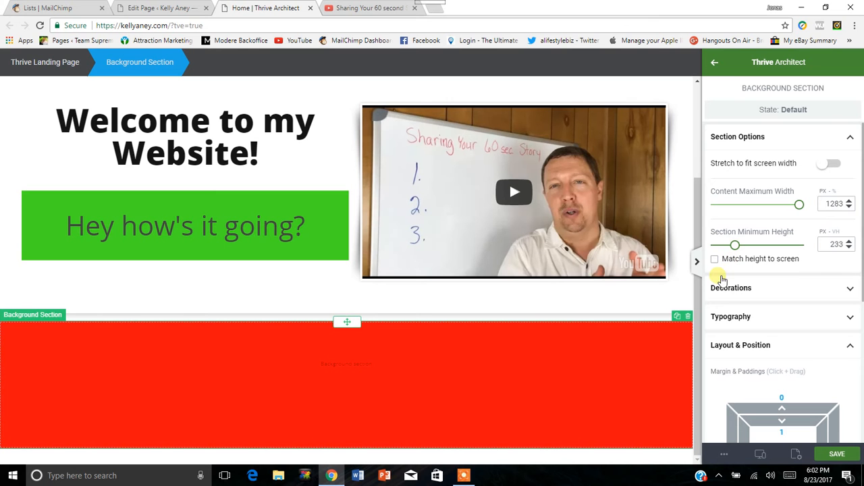
{"action": "left_click", "coordinate": [341, 365]}
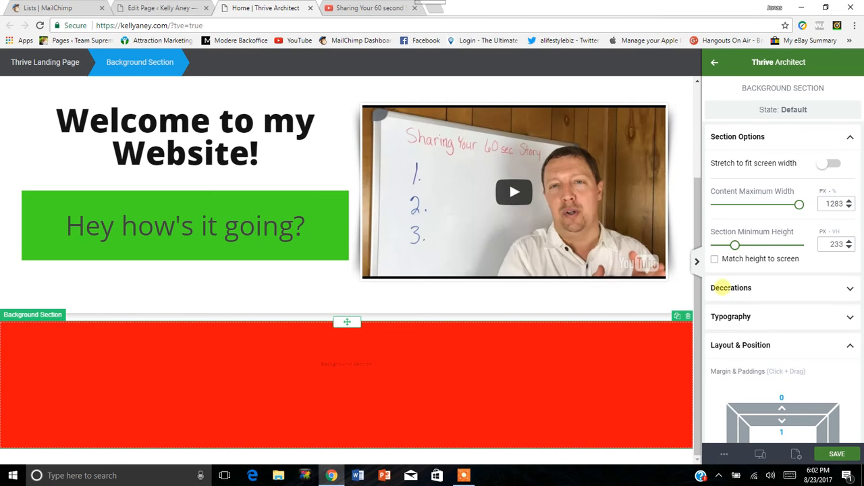
{"action": "left_click_drag", "start_coordinate": [739, 250], "coordinate": [726, 249]}
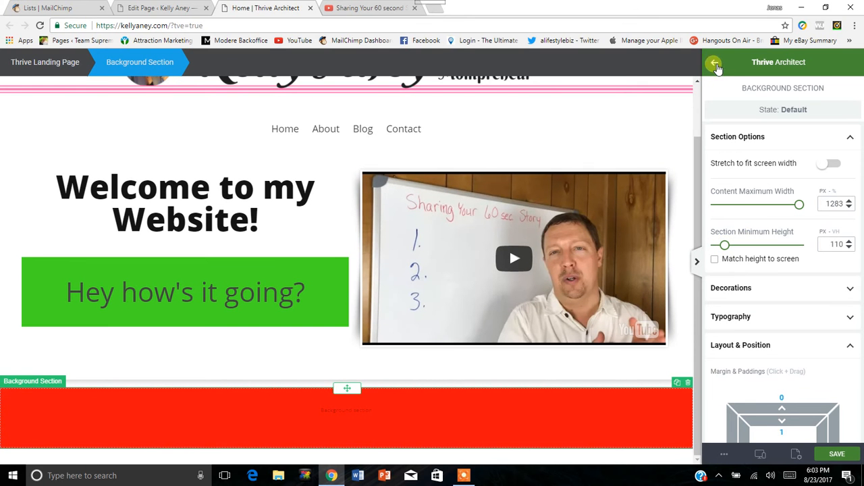
Add an Image element inside the red Background Section using the woman's portrait photo from the media library.
{"action": "left_click_drag", "start_coordinate": [745, 215], "coordinate": [364, 424]}
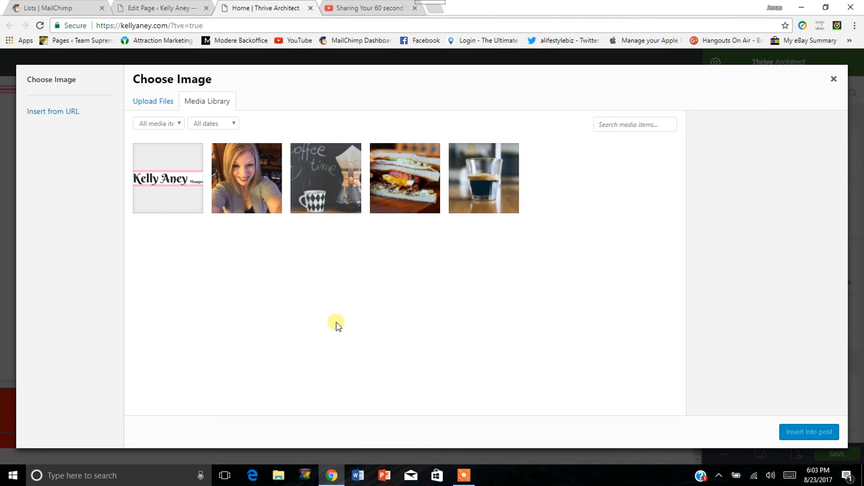
{"action": "left_click", "coordinate": [250, 183]}
{"action": "left_click", "coordinate": [810, 433]}
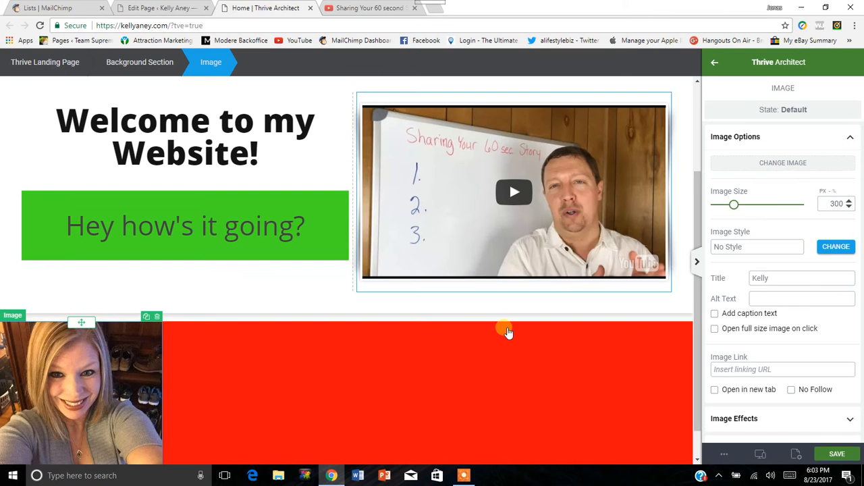
Move the portrait image out of the red Background Section and place it directly above the section.
{"action": "scroll", "coordinate": [173, 332], "scroll_direction": "down", "scroll_amount": 1}
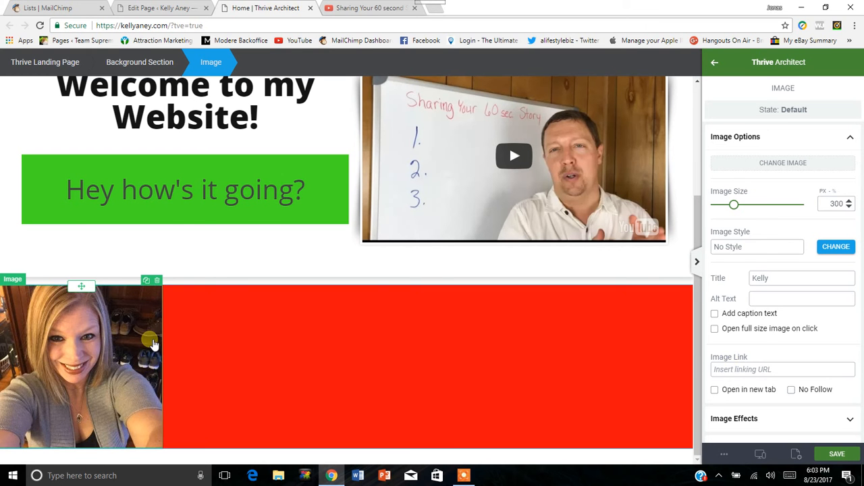
{"action": "left_click_drag", "start_coordinate": [79, 289], "coordinate": [120, 331]}
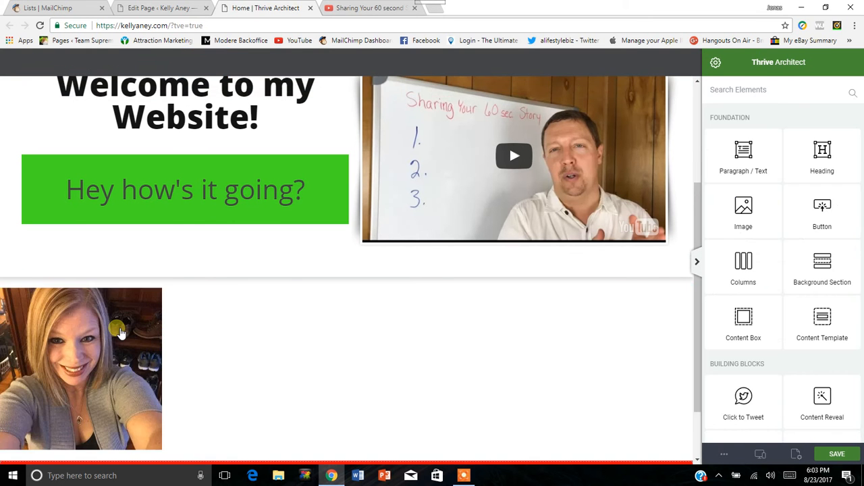
{"action": "scroll", "coordinate": [121, 332], "scroll_direction": "down", "scroll_amount": 1}
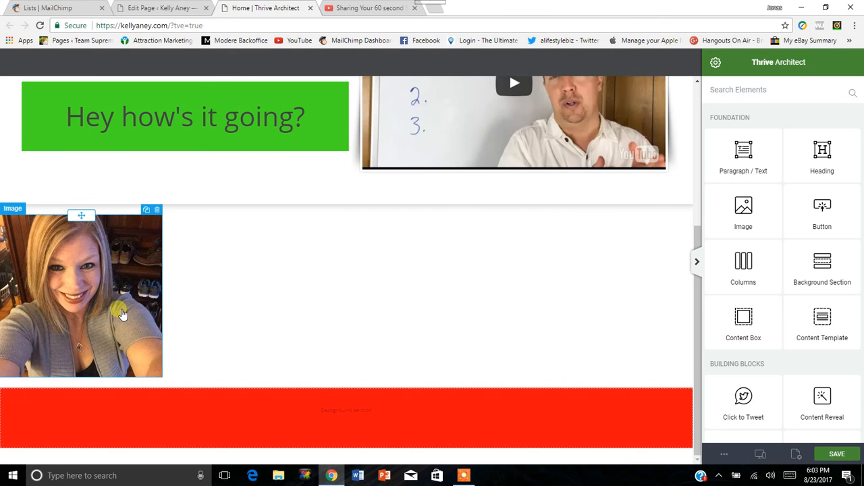
{"action": "left_click", "coordinate": [122, 425]}
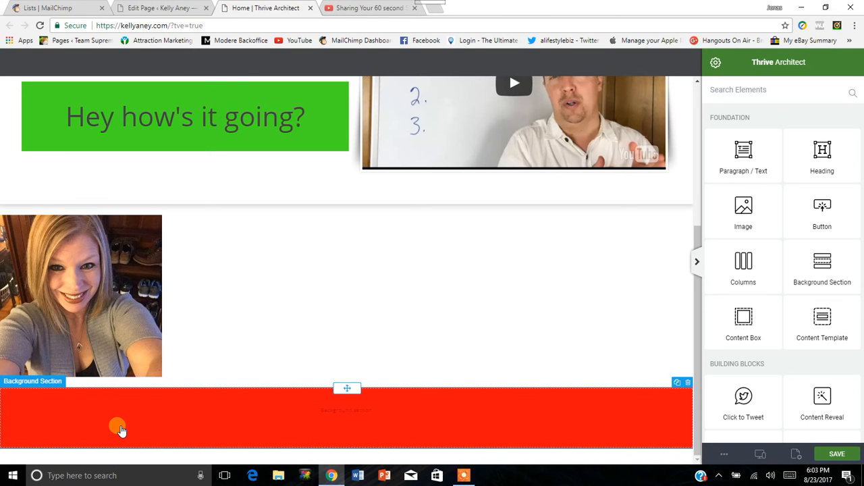
Move the portrait image below the red Background Section, and return it to the spot above the section.
{"action": "left_click", "coordinate": [105, 293]}
{"action": "left_click_drag", "start_coordinate": [77, 232], "coordinate": [189, 436]}
{"action": "mouse_move", "coordinate": [88, 343]}
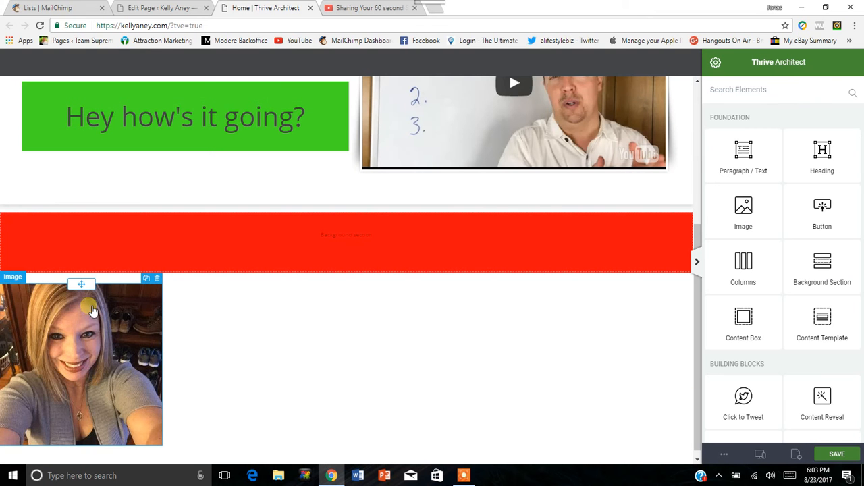
{"action": "left_click_drag", "start_coordinate": [83, 284], "coordinate": [101, 247]}
{"action": "mouse_move", "coordinate": [85, 287]}
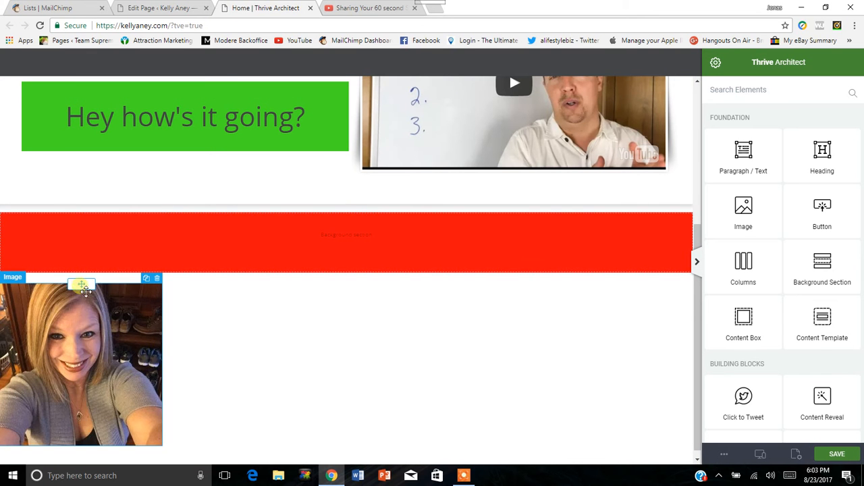
{"action": "left_click_drag", "start_coordinate": [84, 287], "coordinate": [95, 217]}
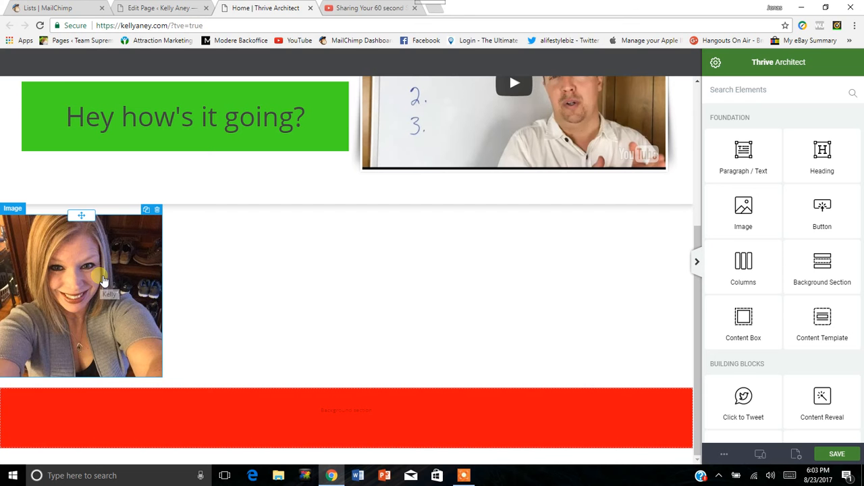
Try center, left and right alignment on the portrait image, and leave it centered.
{"action": "left_click", "coordinate": [108, 280]}
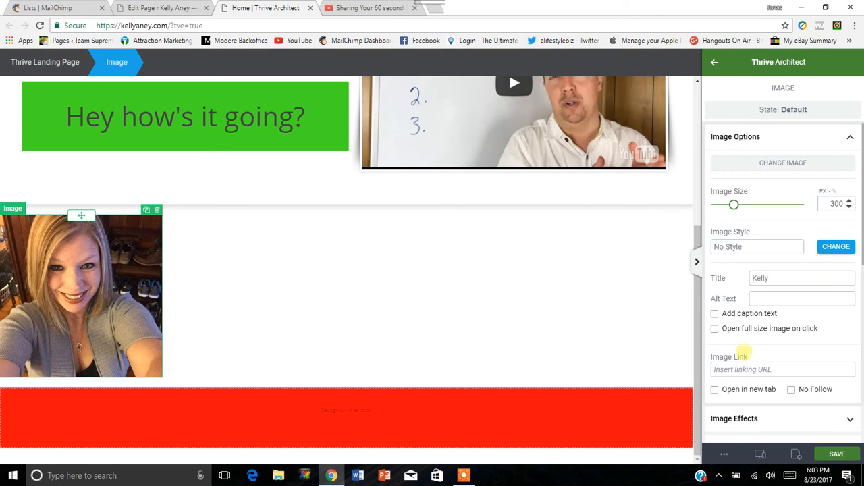
{"action": "scroll", "coordinate": [746, 303], "scroll_direction": "down", "scroll_amount": 3}
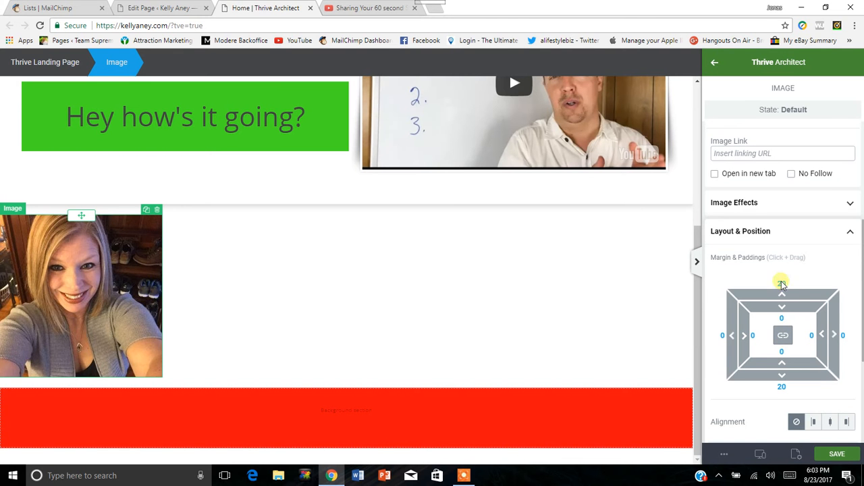
{"action": "scroll", "coordinate": [777, 304], "scroll_direction": "down", "scroll_amount": 1}
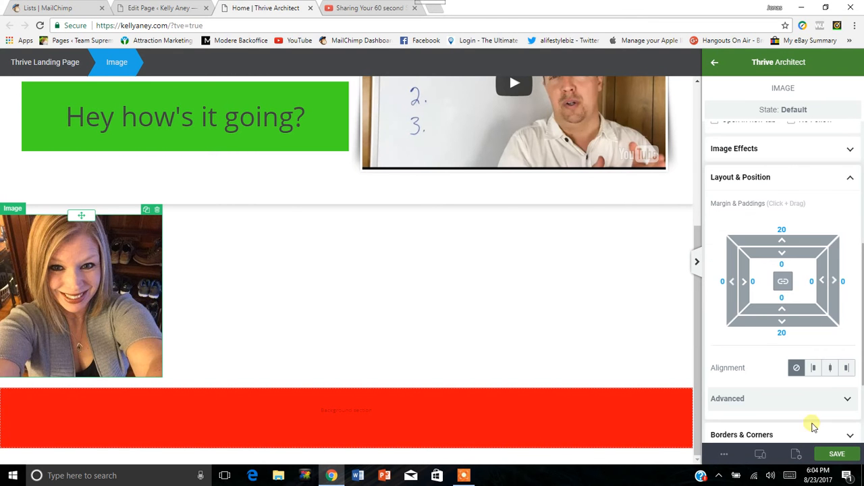
{"action": "left_click", "coordinate": [829, 370]}
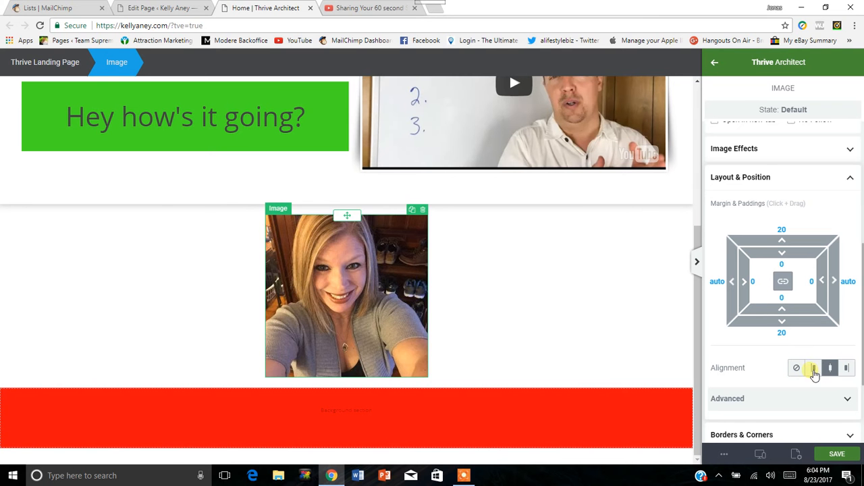
{"action": "left_click", "coordinate": [814, 370]}
{"action": "left_click", "coordinate": [847, 369]}
{"action": "left_click", "coordinate": [830, 370]}
Turn on Float and set the position to Auto in the image's advanced layout settings, checking the Edit Position options.
{"action": "scroll", "coordinate": [728, 373], "scroll_direction": "down", "scroll_amount": 2}
{"action": "left_click", "coordinate": [848, 292]}
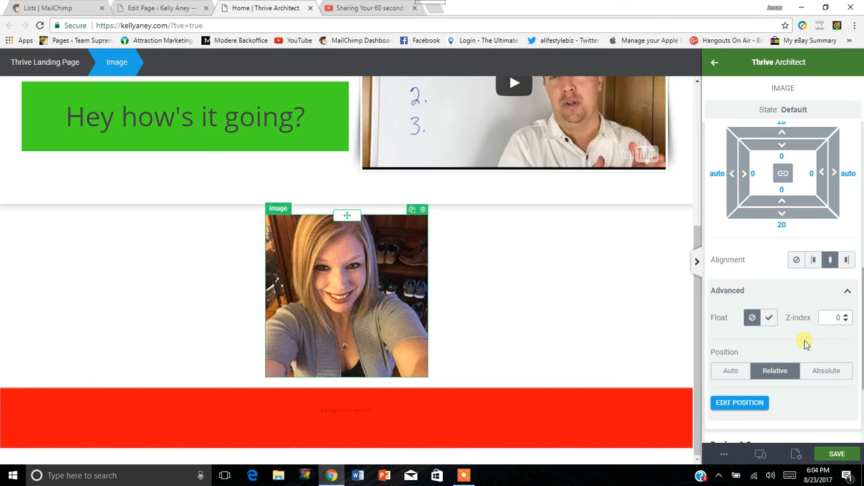
{"action": "left_click", "coordinate": [771, 320]}
{"action": "left_click", "coordinate": [771, 319]}
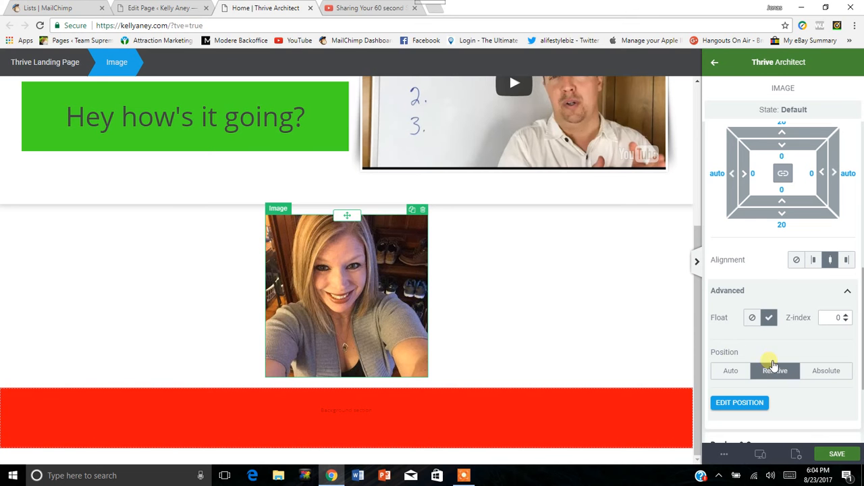
{"action": "left_click", "coordinate": [738, 404]}
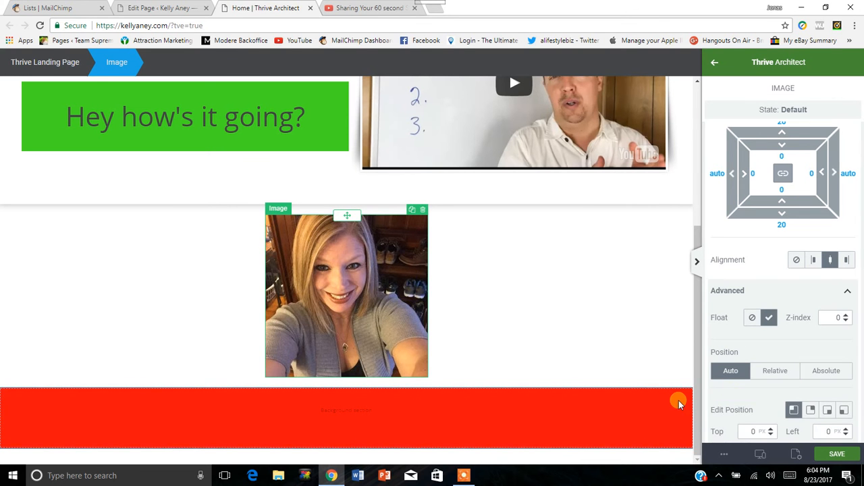
{"action": "scroll", "coordinate": [753, 344], "scroll_direction": "down", "scroll_amount": 3}
{"action": "left_click", "coordinate": [821, 295]}
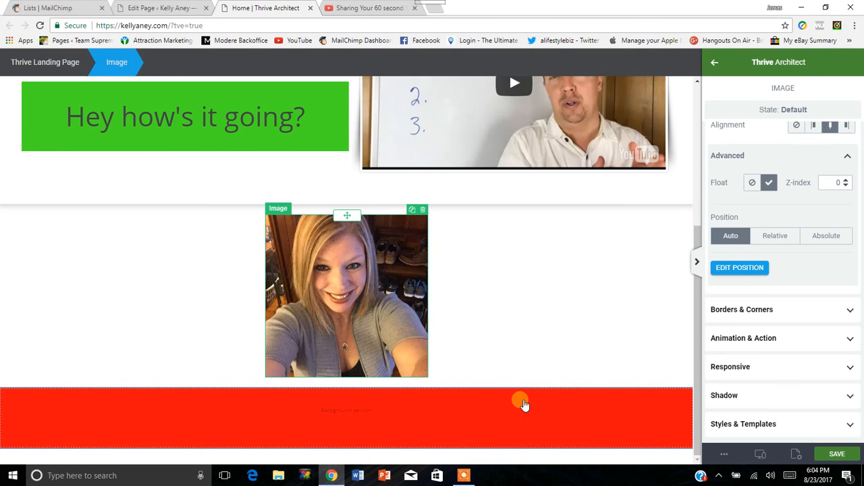
Delete the red Background Section and the portrait image below the page content.
{"action": "left_click", "coordinate": [527, 406]}
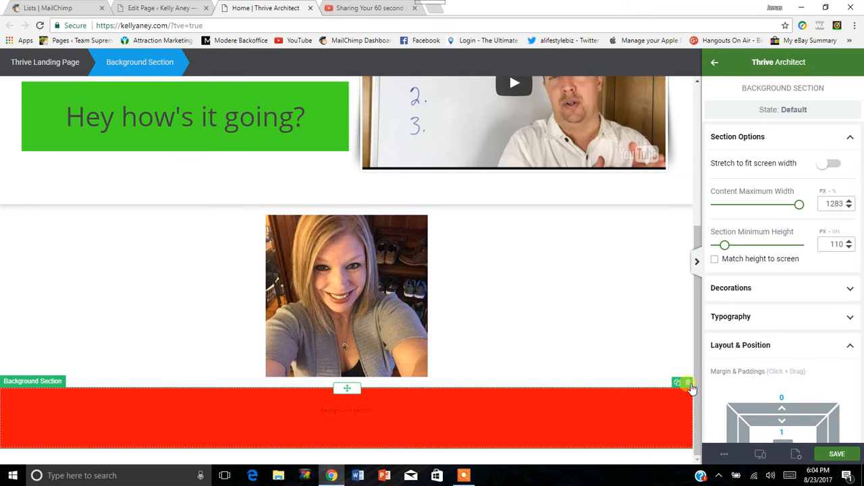
{"action": "left_click", "coordinate": [688, 383]}
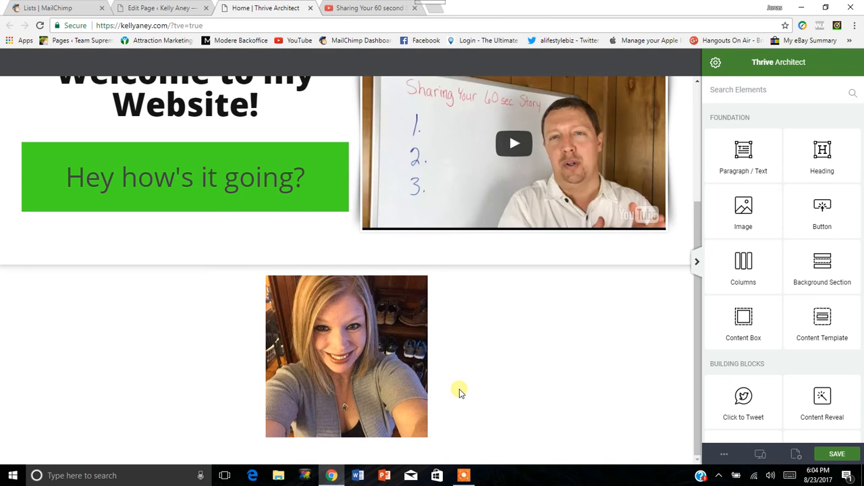
{"action": "scroll", "coordinate": [368, 360], "scroll_direction": "up", "scroll_amount": 1}
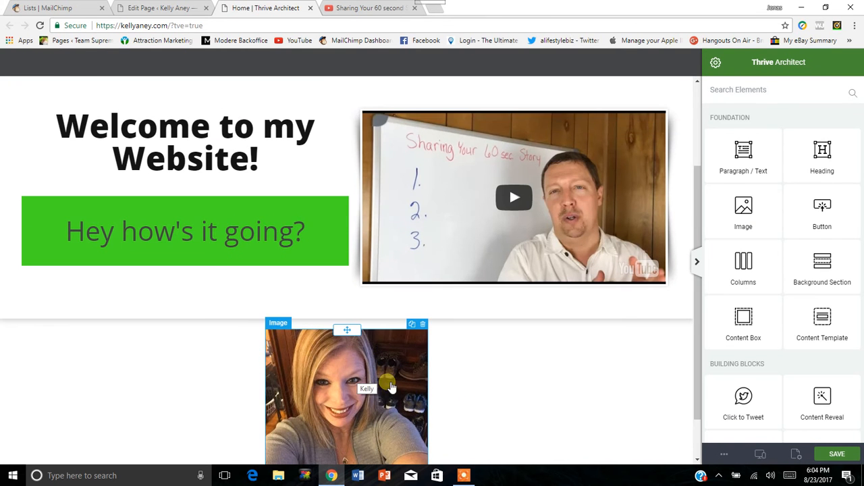
{"action": "left_click", "coordinate": [424, 347]}
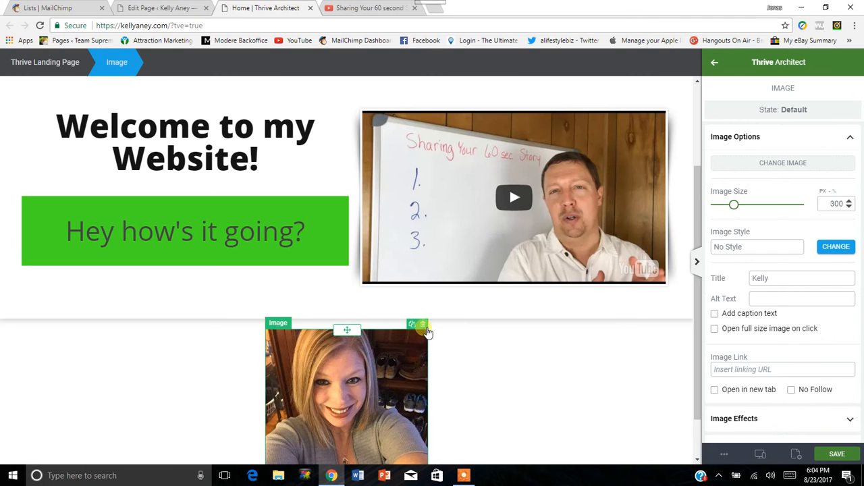
{"action": "left_click", "coordinate": [423, 324]}
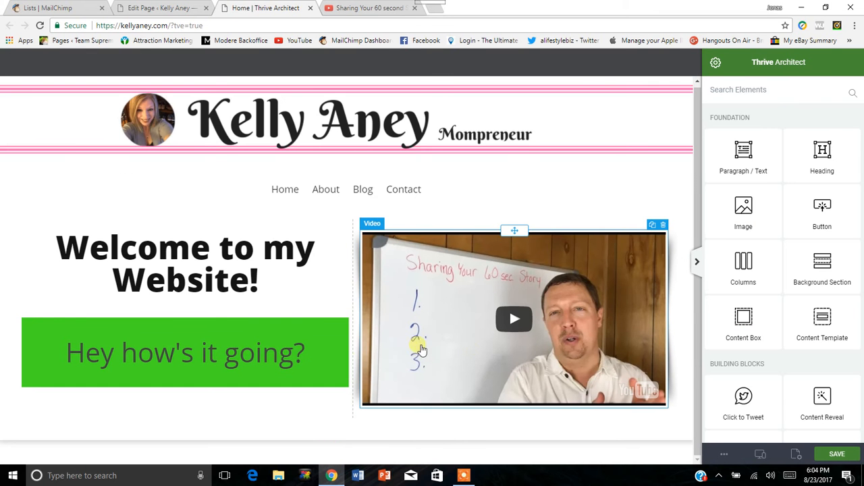
Delete the green Content Box with its text, and the video together with its column.
{"action": "left_click", "coordinate": [343, 312]}
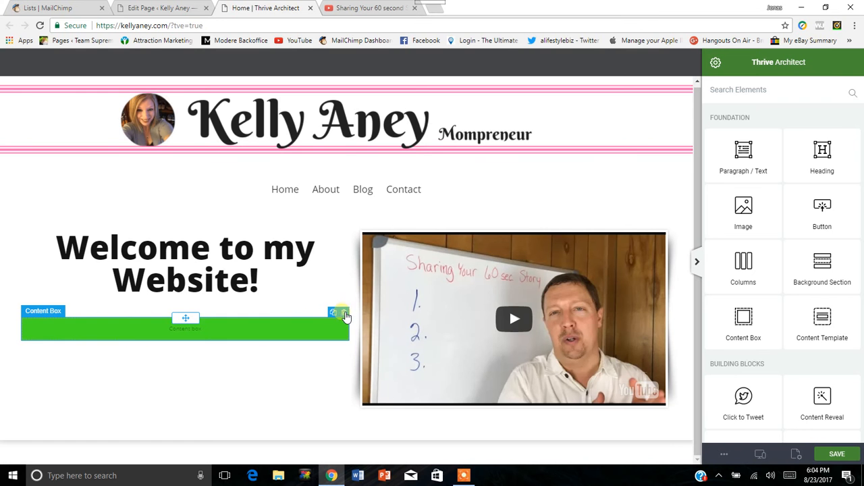
{"action": "left_click", "coordinate": [344, 313]}
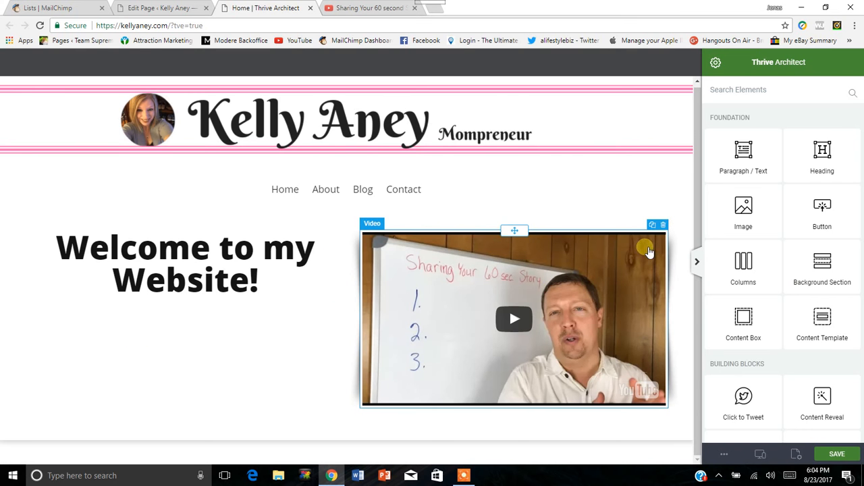
{"action": "left_click", "coordinate": [662, 225]}
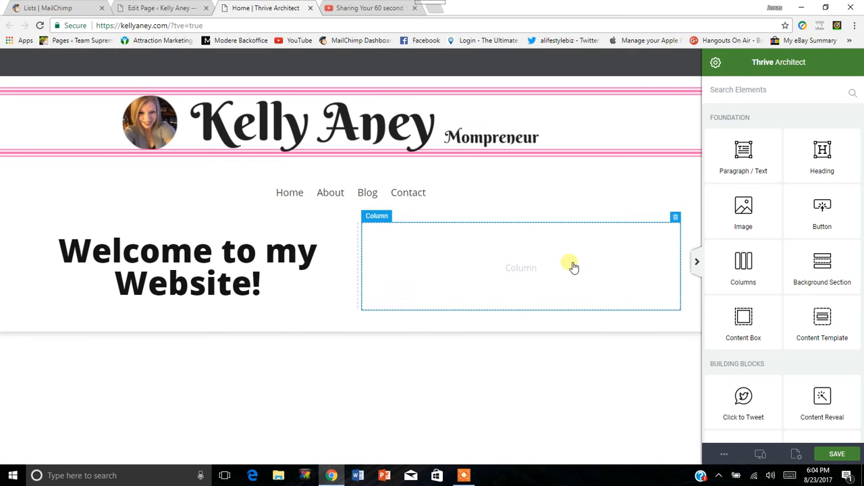
{"action": "left_click", "coordinate": [675, 217]}
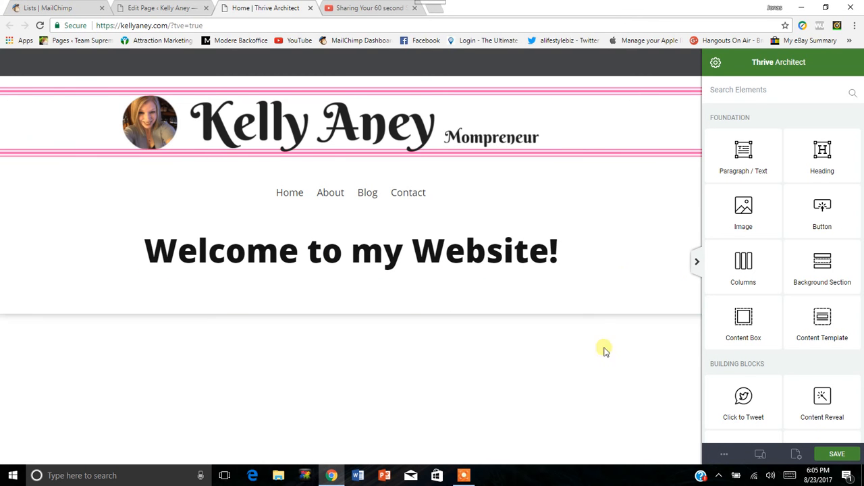
Save the Home page with only the header, navigation and welcome heading left.
{"action": "left_click", "coordinate": [839, 455]}
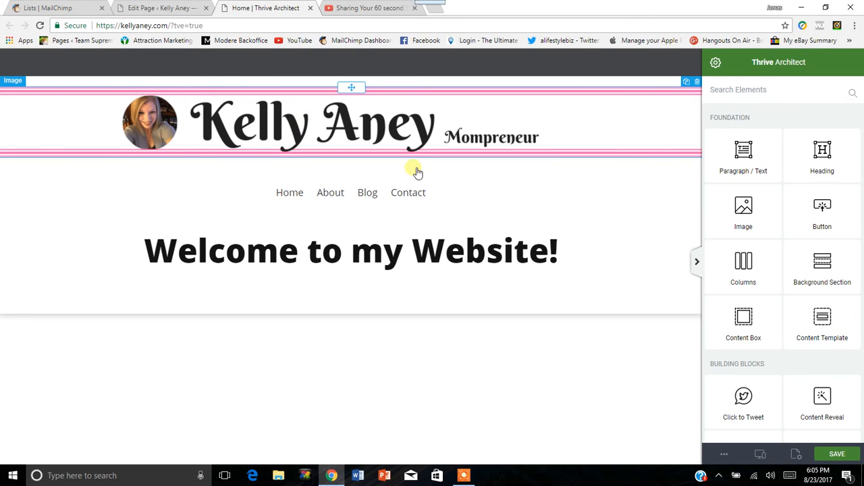
{"action": "left_click", "coordinate": [391, 197]}
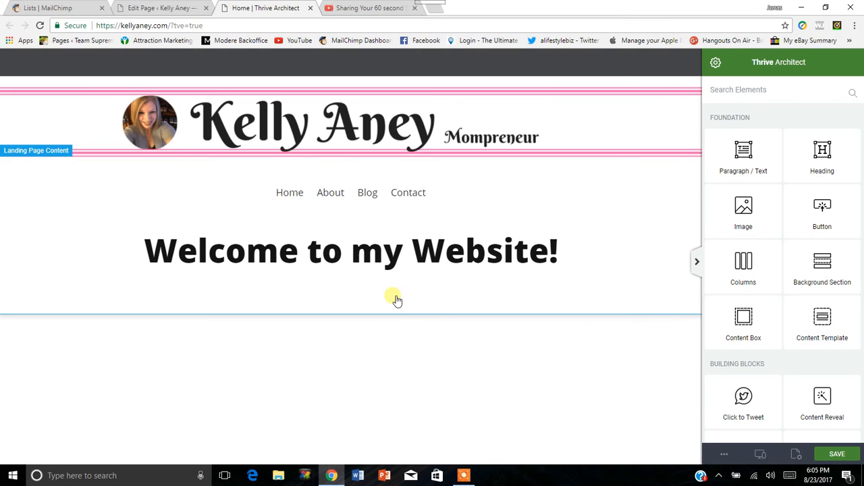
Add a text element reading "Privacy Policy" below the page content and center it.
{"action": "left_click_drag", "start_coordinate": [743, 153], "coordinate": [409, 313]}
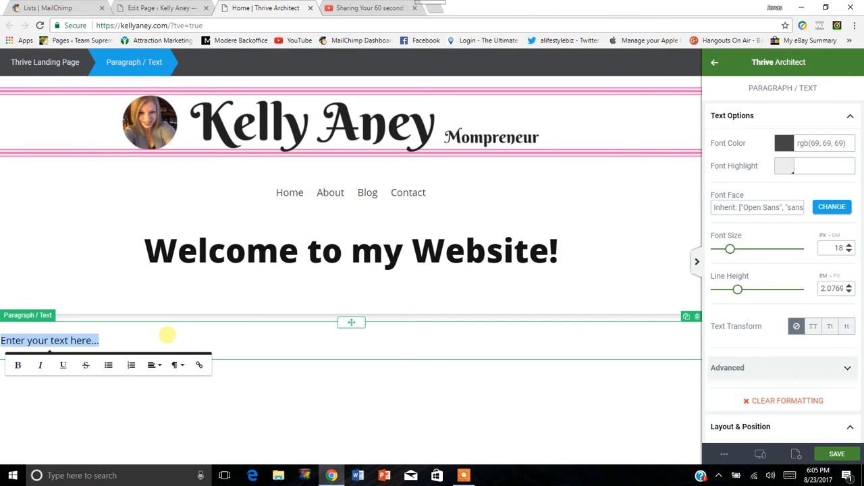
{"action": "type", "text": "Privacy Policy"}
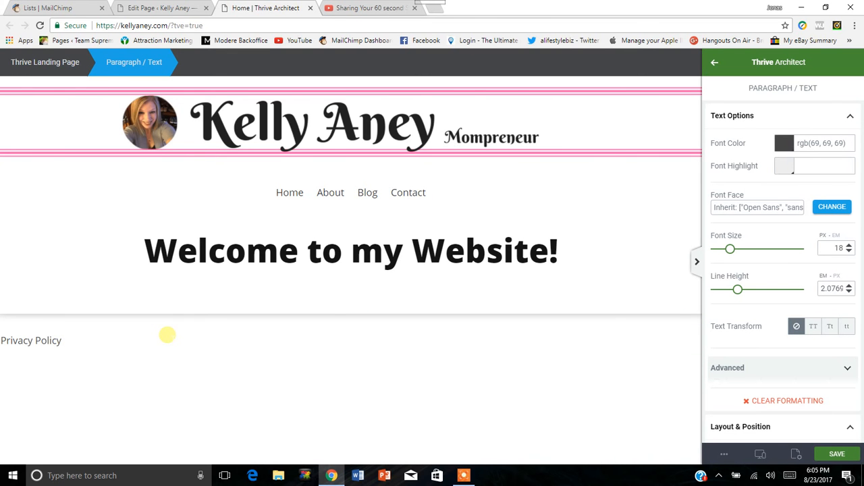
{"action": "left_click", "coordinate": [167, 334]}
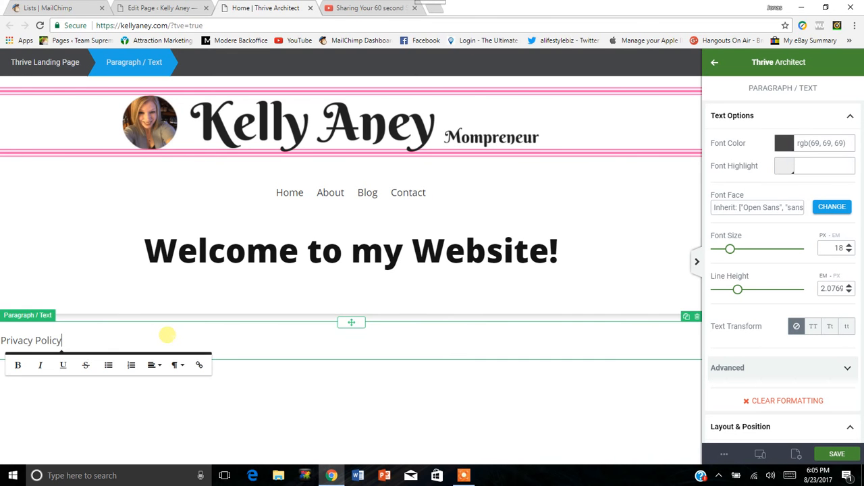
{"action": "left_click", "coordinate": [152, 365]}
{"action": "left_click", "coordinate": [160, 399]}
Try to link the Privacy Policy text by searching for "privacy" and checking which content types the link search includes.
{"action": "left_click_drag", "start_coordinate": [392, 340], "coordinate": [314, 339]}
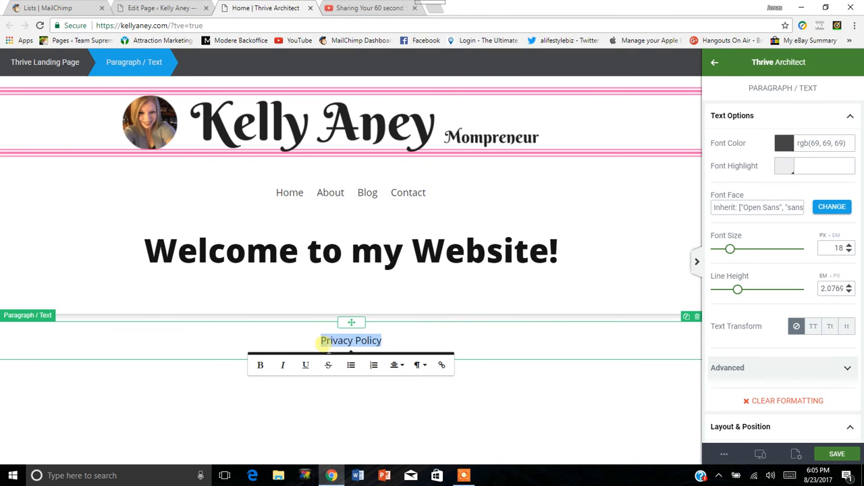
{"action": "left_click", "coordinate": [442, 365]}
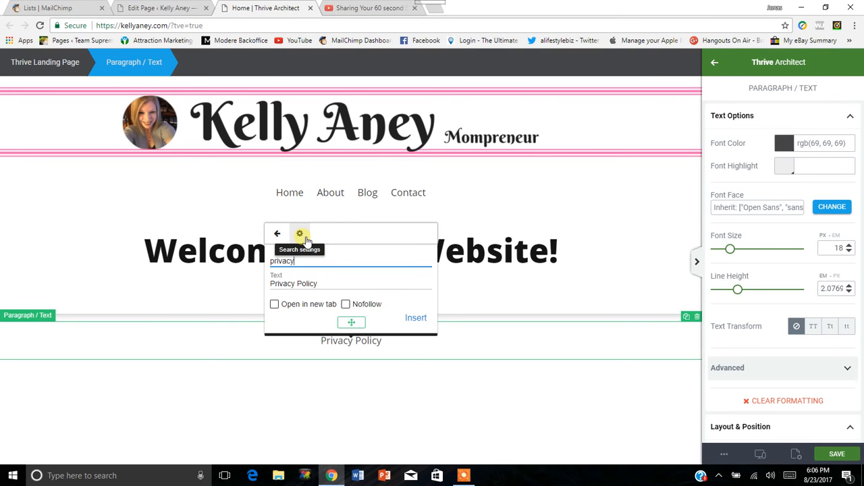
{"action": "left_click", "coordinate": [301, 235]}
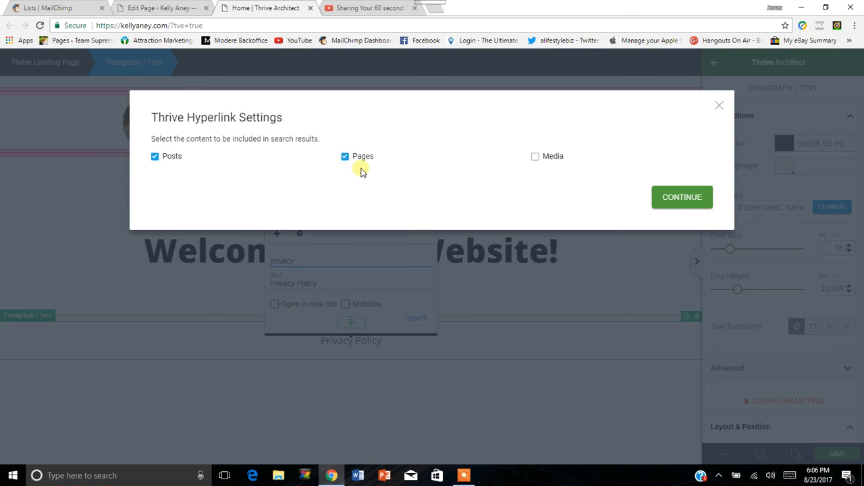
{"action": "left_click", "coordinate": [722, 105]}
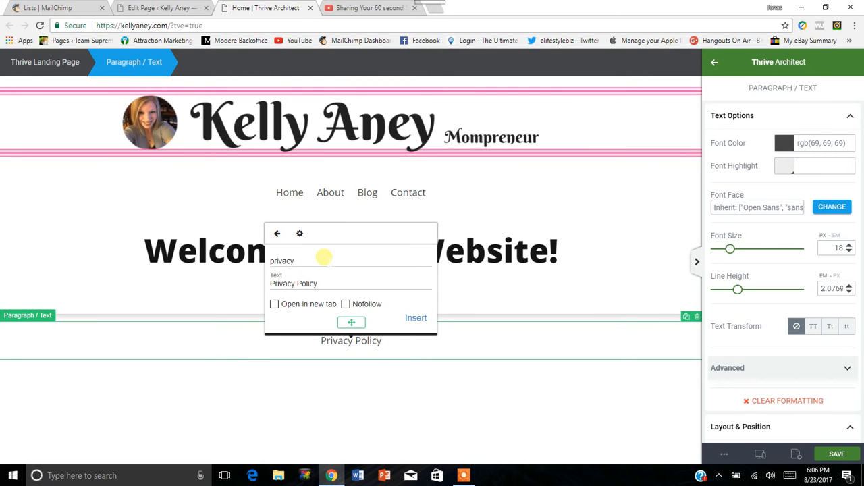
{"action": "left_click_drag", "start_coordinate": [292, 262], "coordinate": [269, 261]}
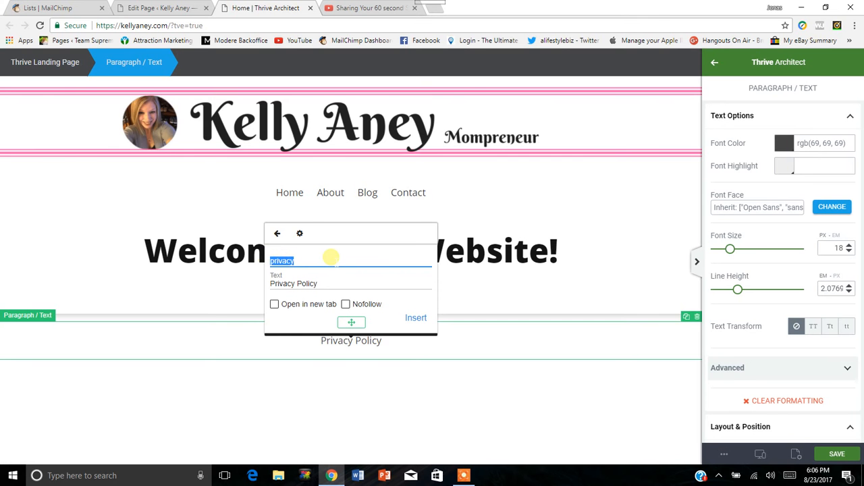
{"action": "left_click", "coordinate": [500, 286]}
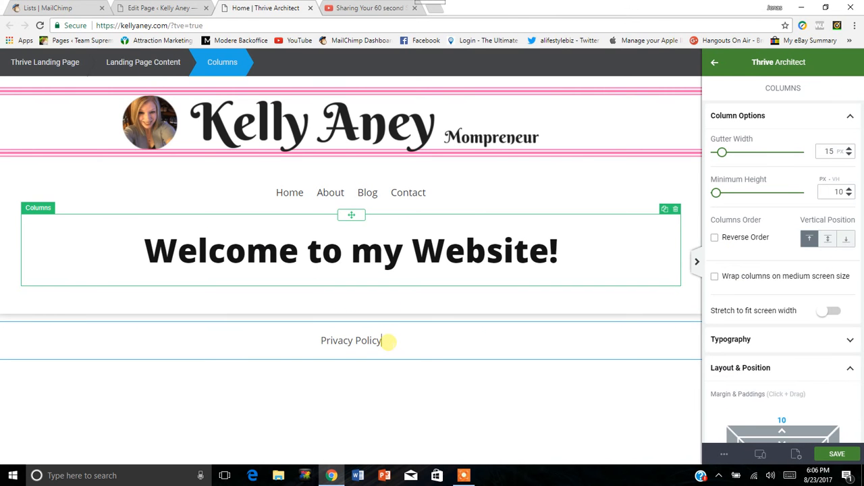
Set the Privacy Policy text's font size to 14 px.
{"action": "left_click", "coordinate": [416, 343]}
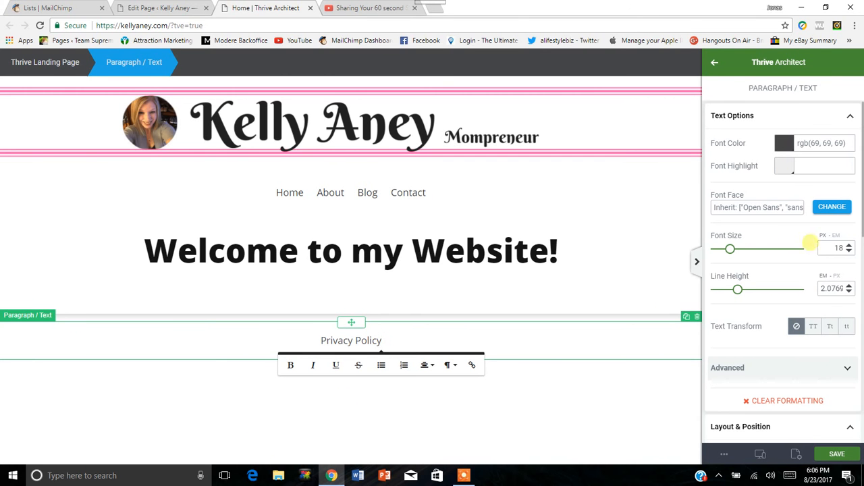
{"action": "left_click_drag", "start_coordinate": [733, 252], "coordinate": [726, 252]}
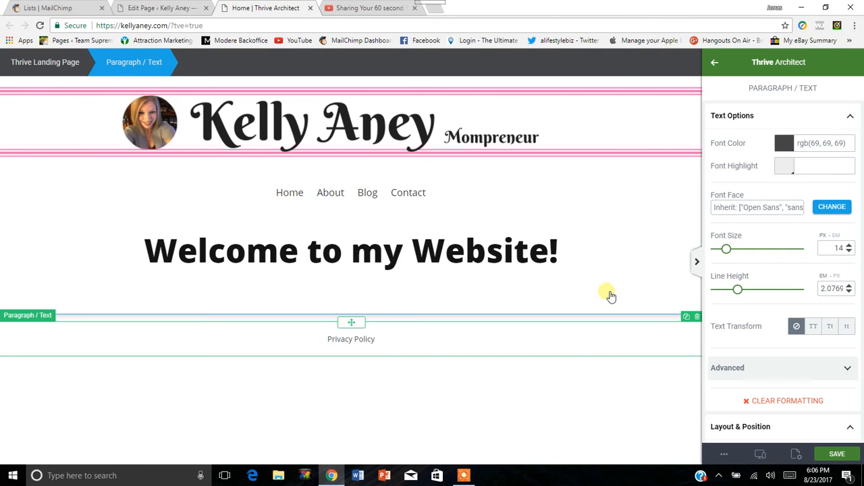
Set the landing page content's margins to -13 top and sides and -2 bottom, with padding 9 top and bottom and 34 at the sides.
{"action": "left_click", "coordinate": [676, 277]}
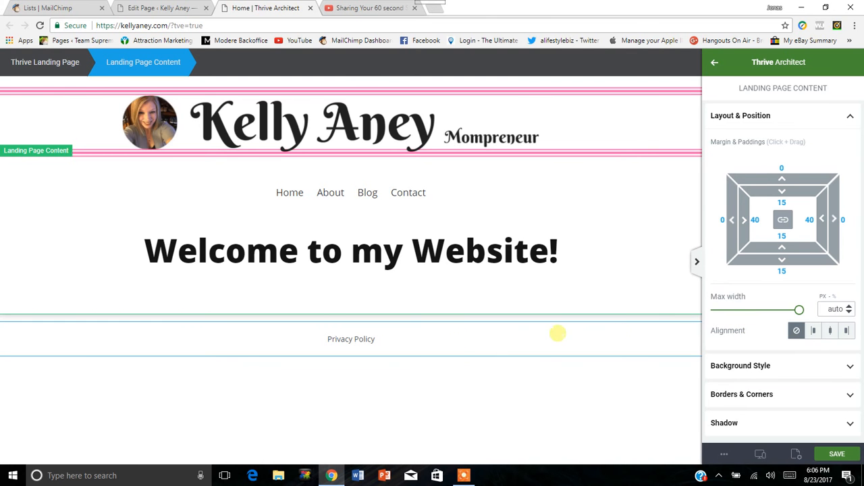
{"action": "left_click", "coordinate": [848, 118]}
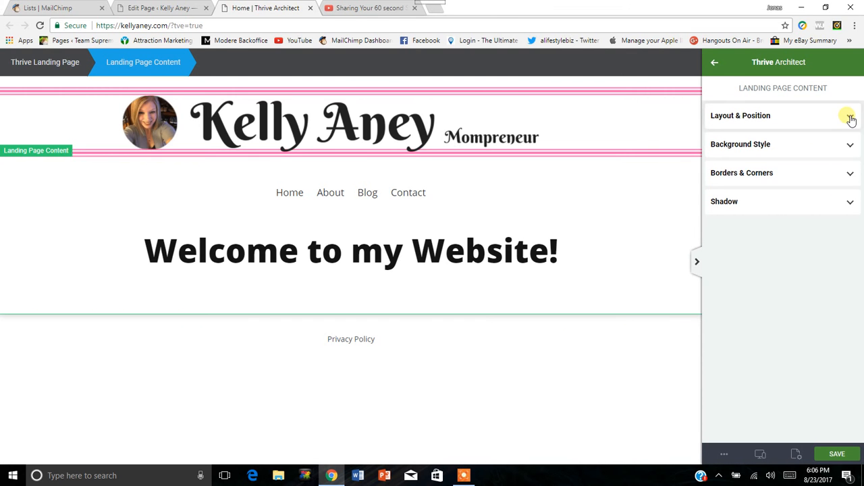
{"action": "left_click", "coordinate": [849, 118]}
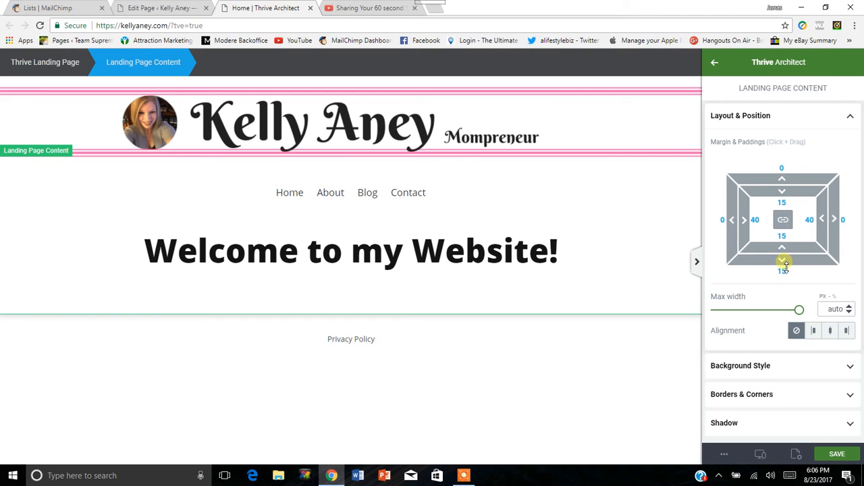
{"action": "left_click_drag", "start_coordinate": [785, 263], "coordinate": [782, 253]}
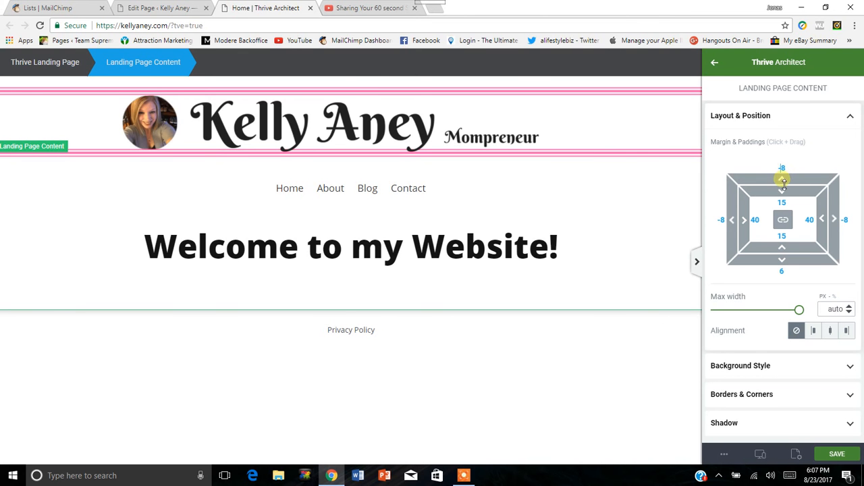
{"action": "mouse_move", "coordinate": [781, 178]}
{"action": "left_mouse_down"}
{"action": "mouse_move", "coordinate": [781, 167]}
{"action": "mouse_move", "coordinate": [781, 198]}
{"action": "mouse_move", "coordinate": [783, 191]}
{"action": "left_mouse_up"}
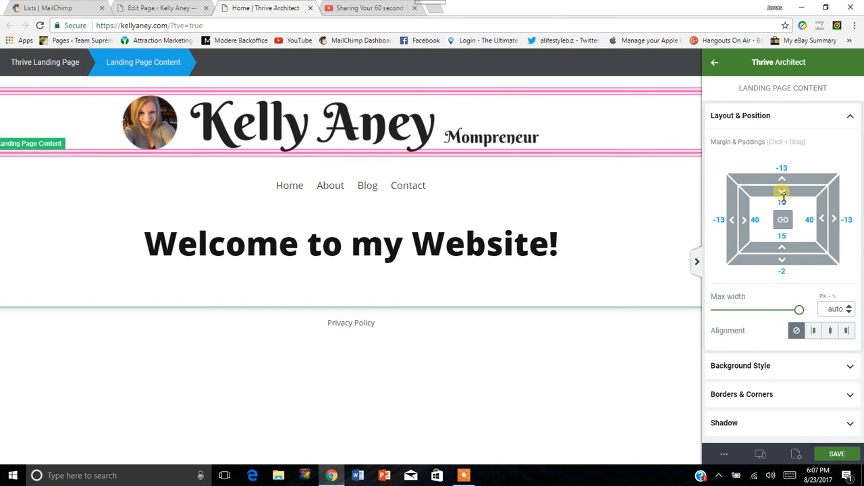
{"action": "left_click_drag", "start_coordinate": [785, 195], "coordinate": [783, 185]}
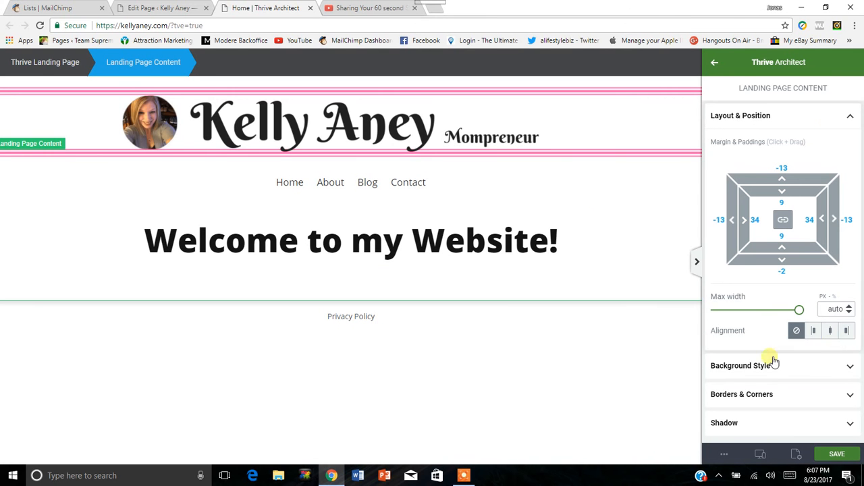
Center-align the landing page content section and save the page.
{"action": "left_click", "coordinate": [830, 331]}
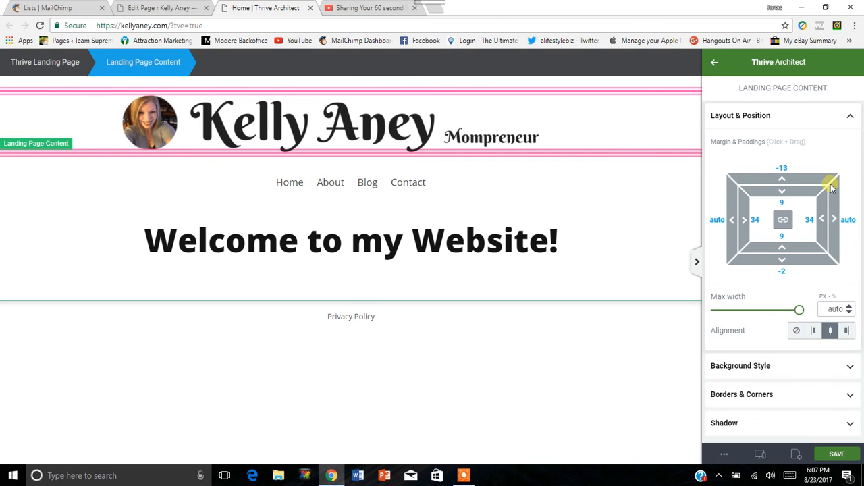
{"action": "left_click", "coordinate": [850, 116]}
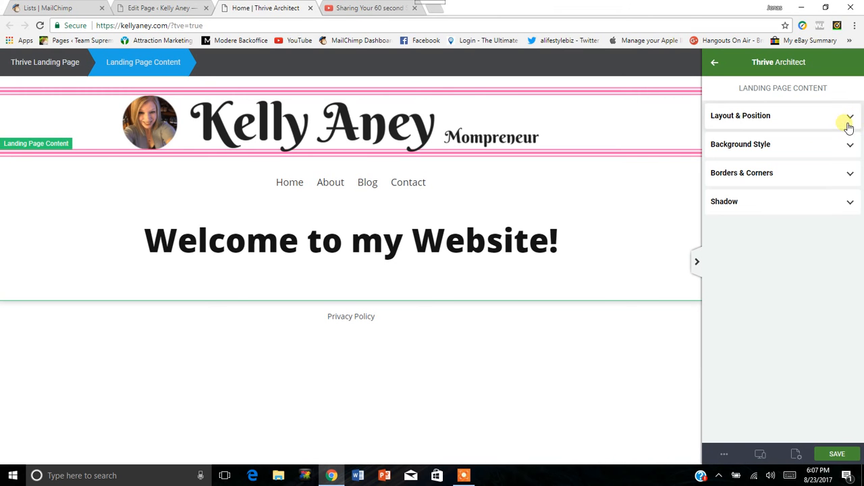
{"action": "left_click", "coordinate": [837, 454]}
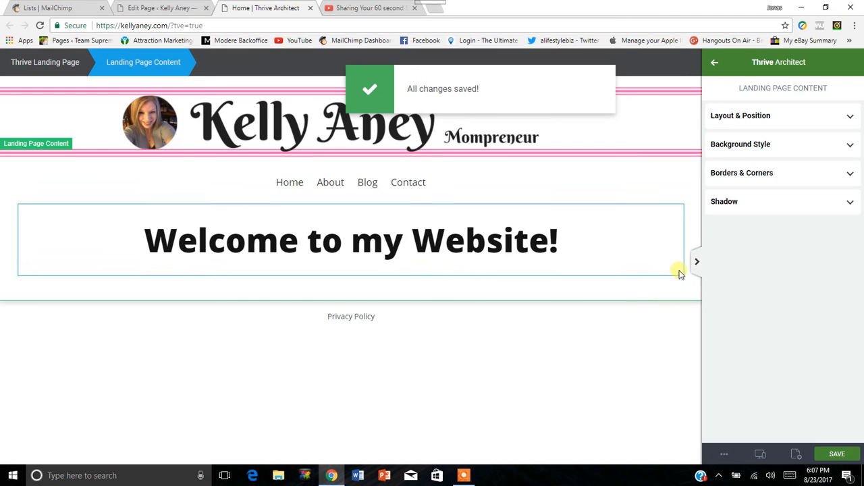
Check the header banner at full page width and set its image size to 1600 px.
{"action": "left_click", "coordinate": [697, 262]}
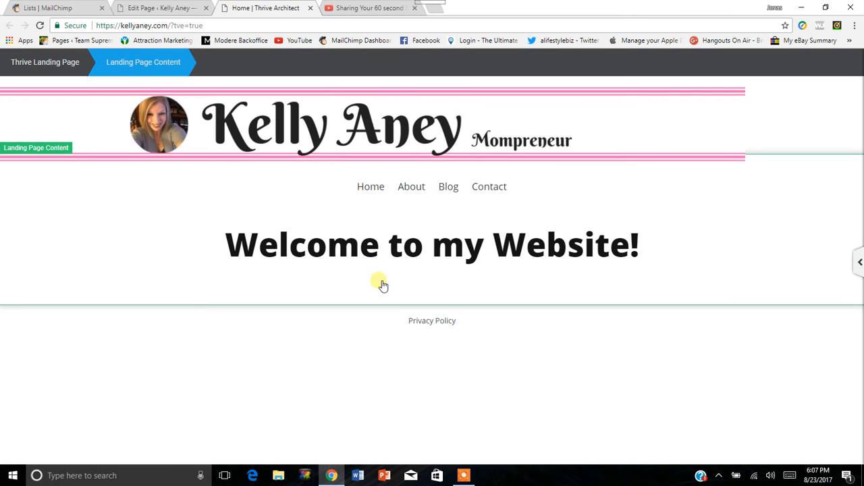
{"action": "left_click", "coordinate": [434, 147]}
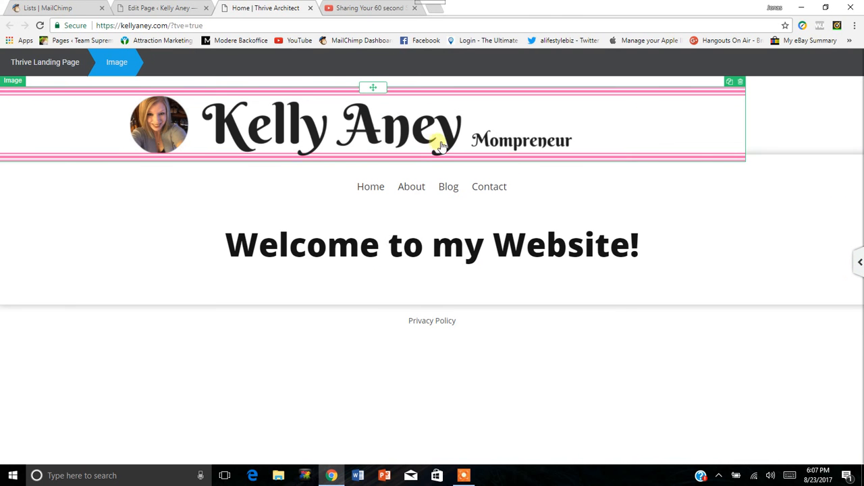
{"action": "left_click", "coordinate": [859, 263]}
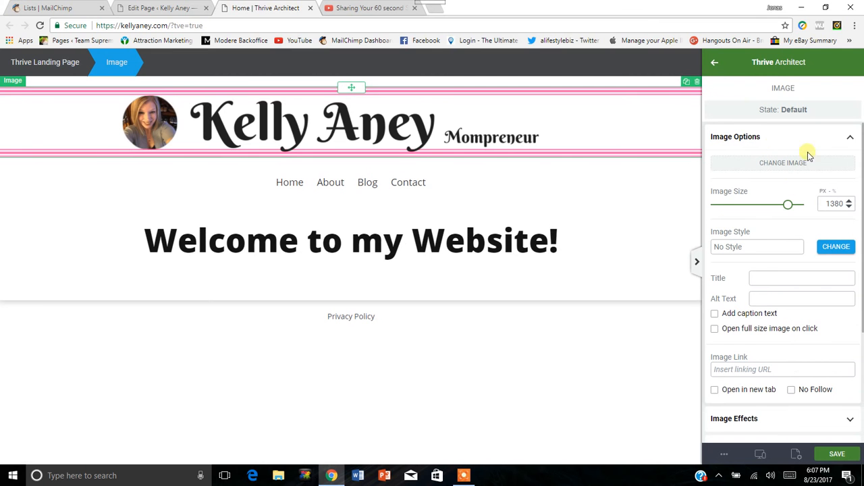
{"action": "left_click_drag", "start_coordinate": [798, 209], "coordinate": [804, 204]}
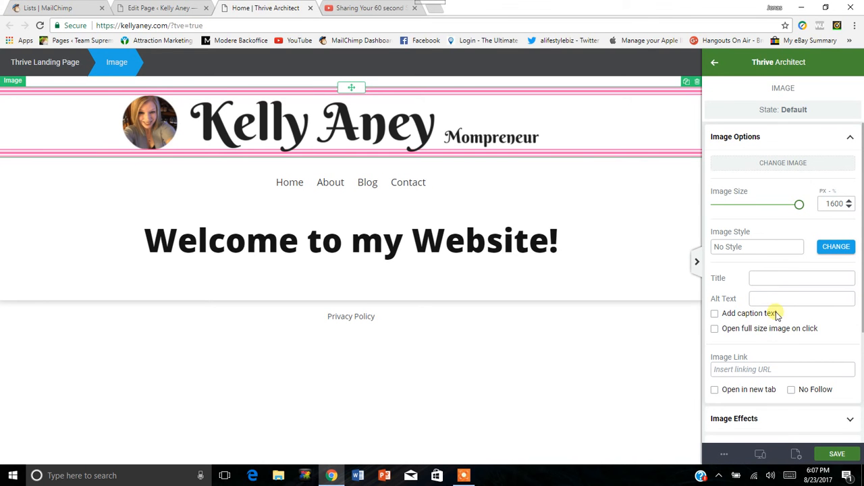
Set the header banner image's alignment to center in its layout settings.
{"action": "scroll", "coordinate": [739, 267], "scroll_direction": "down", "scroll_amount": 1}
{"action": "scroll", "coordinate": [733, 250], "scroll_direction": "down", "scroll_amount": 1}
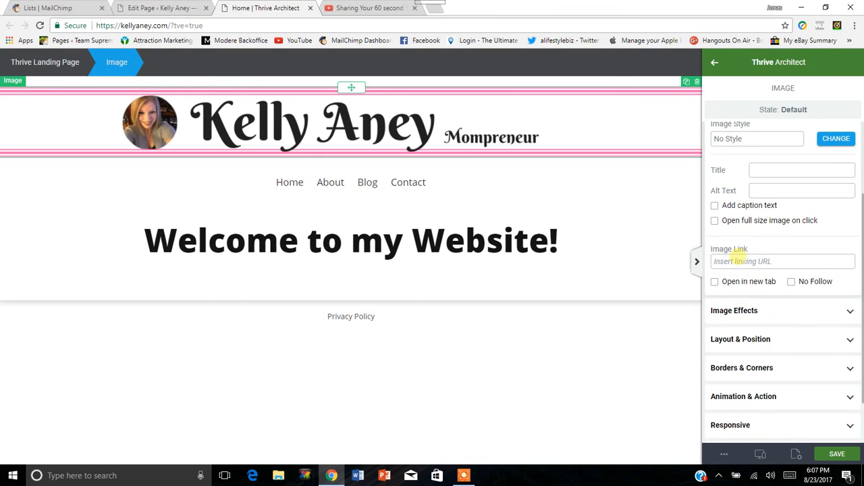
{"action": "left_click", "coordinate": [832, 338]}
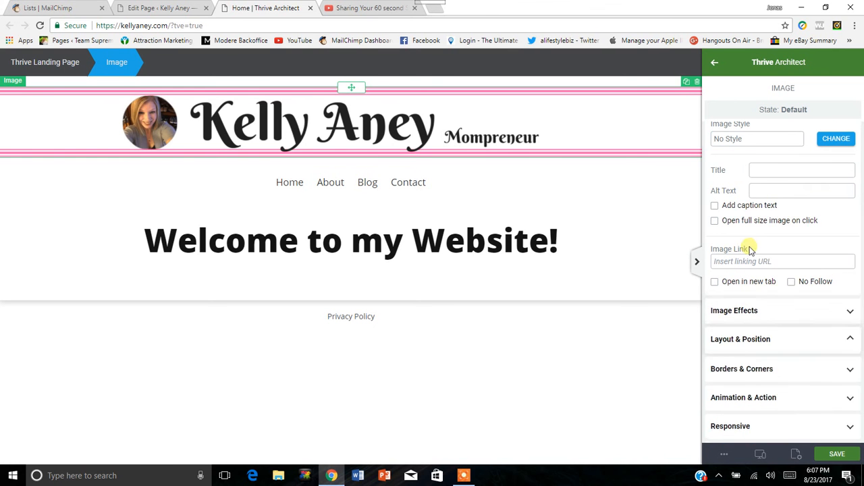
{"action": "scroll", "coordinate": [783, 233], "scroll_direction": "up", "scroll_amount": 1}
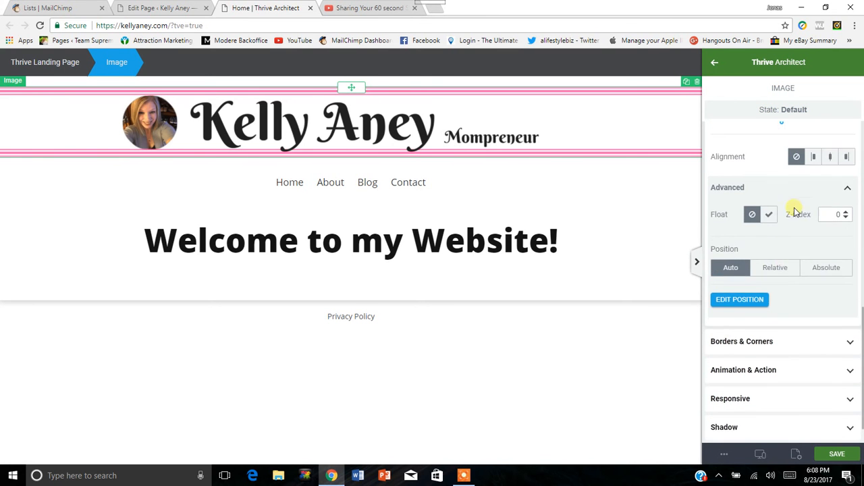
{"action": "left_click", "coordinate": [831, 181]}
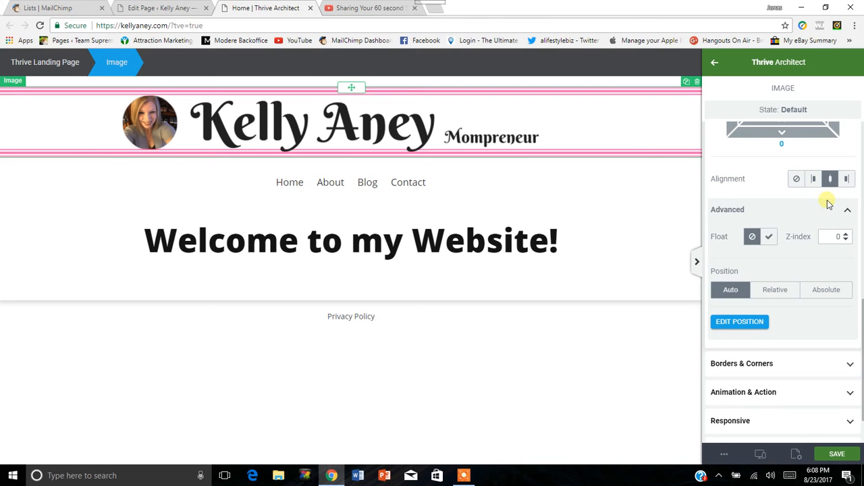
Set the header banner image's position to Relative without offsets and save the page, checking it at full width.
{"action": "scroll", "coordinate": [775, 207], "scroll_direction": "down", "scroll_amount": 1}
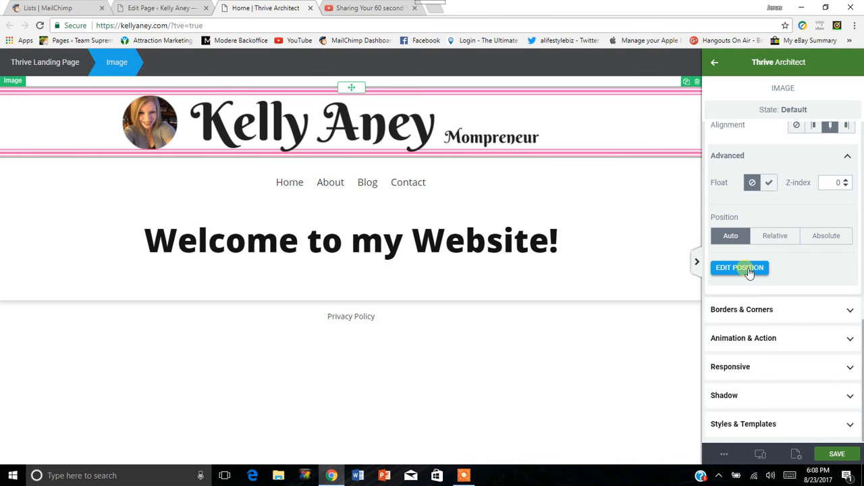
{"action": "left_click", "coordinate": [776, 243]}
{"action": "left_click", "coordinate": [756, 269]}
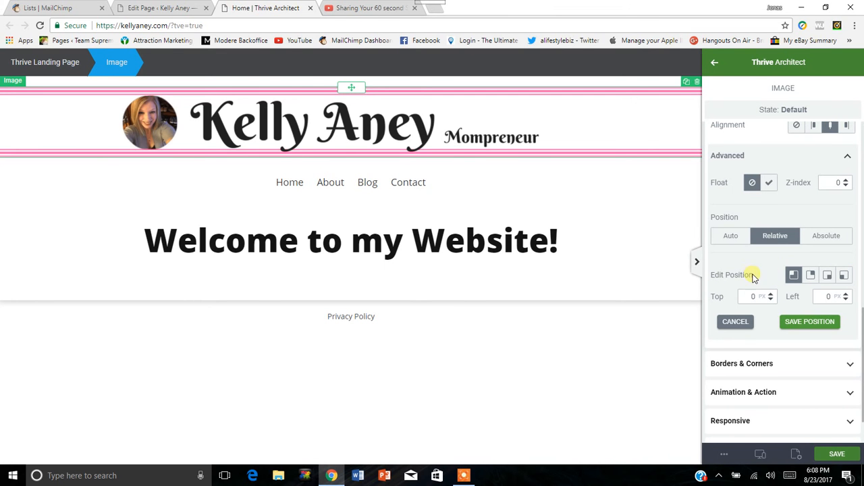
{"action": "left_click", "coordinate": [736, 322]}
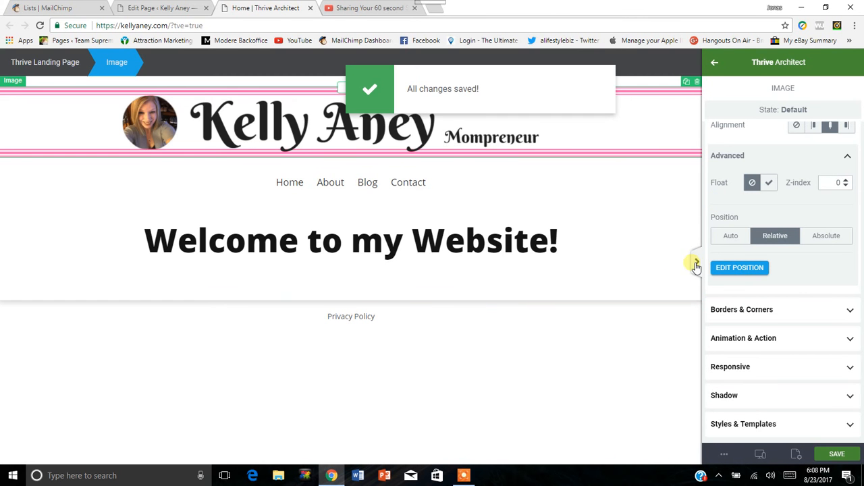
{"action": "left_click", "coordinate": [698, 264]}
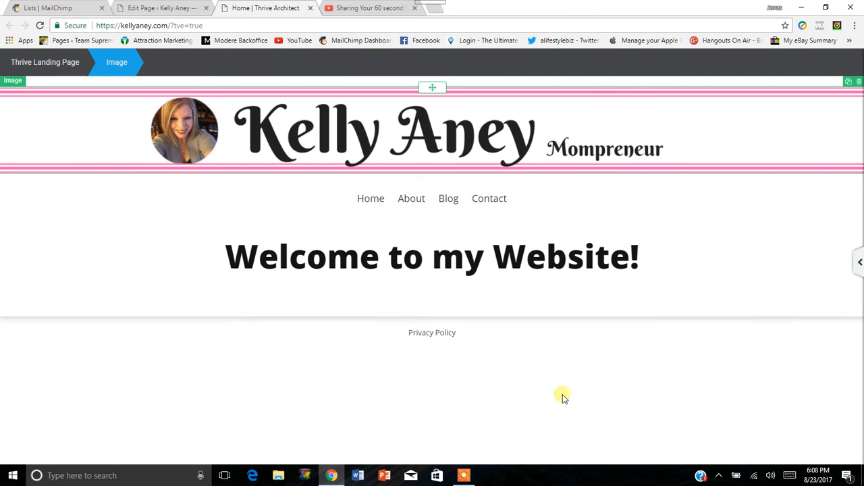
{"action": "left_click", "coordinate": [861, 262]}
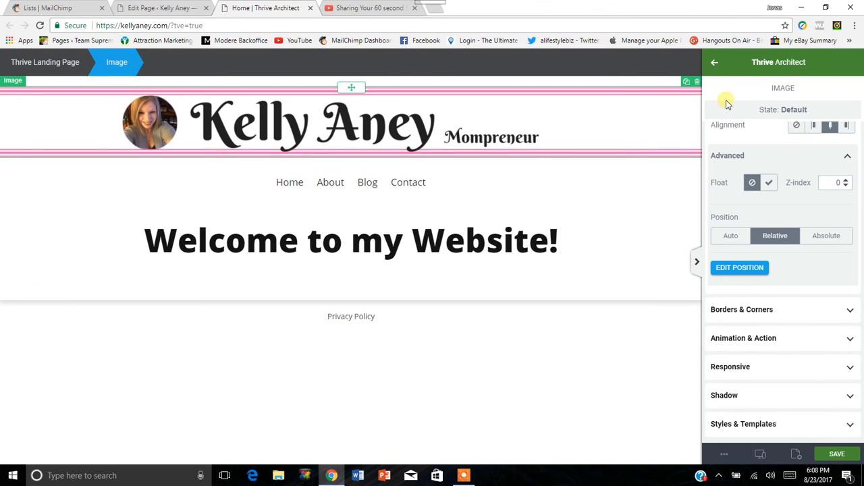
Leave the image settings and open the chooser for changing the landing page template.
{"action": "left_click", "coordinate": [717, 63]}
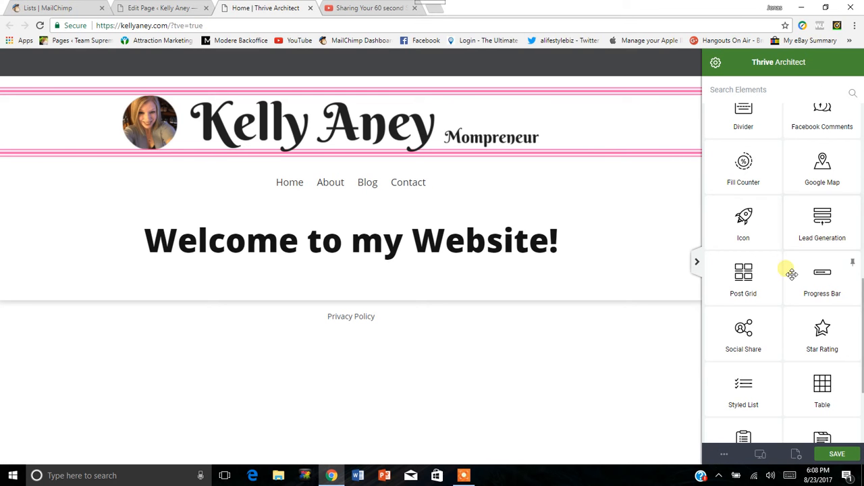
{"action": "scroll", "coordinate": [786, 283], "scroll_direction": "up", "scroll_amount": 4}
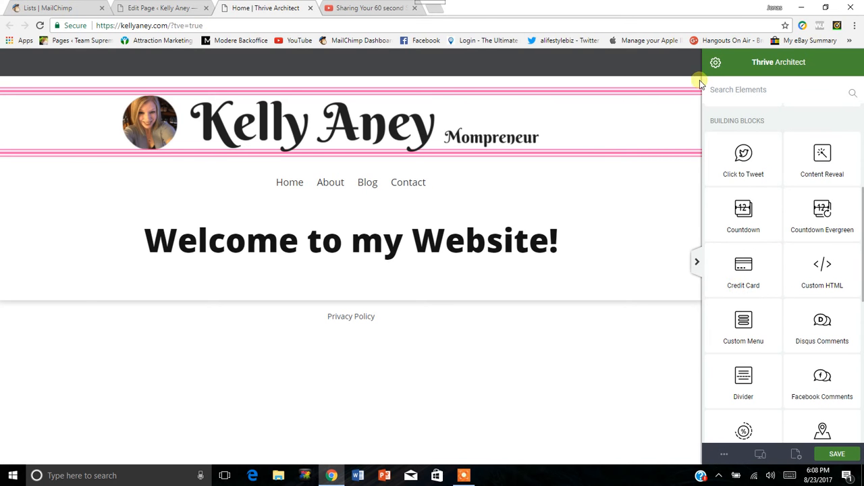
{"action": "left_click", "coordinate": [719, 62]}
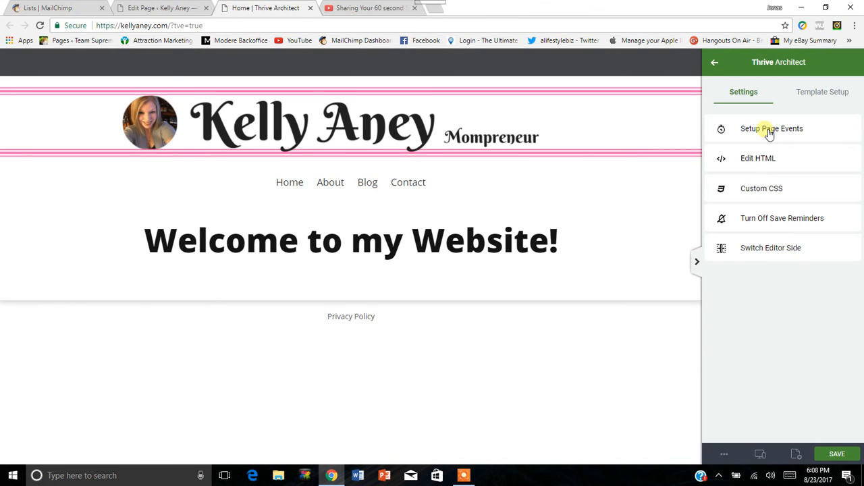
{"action": "left_click", "coordinate": [821, 93]}
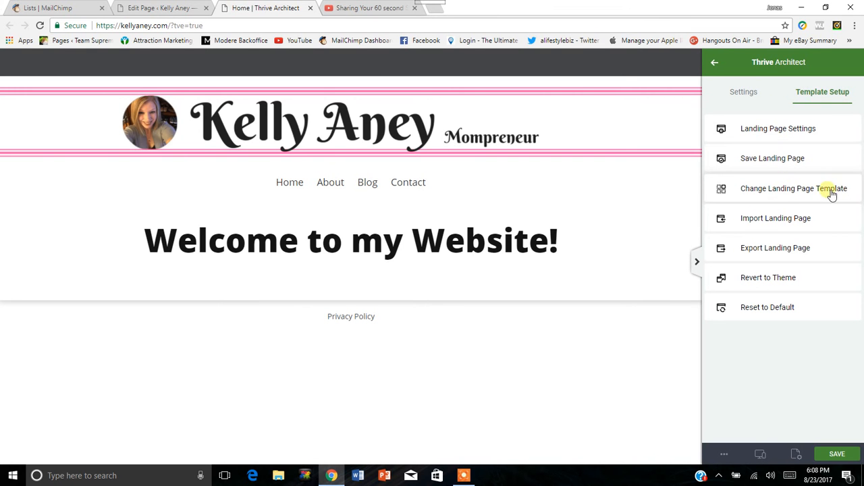
{"action": "left_click", "coordinate": [765, 183]}
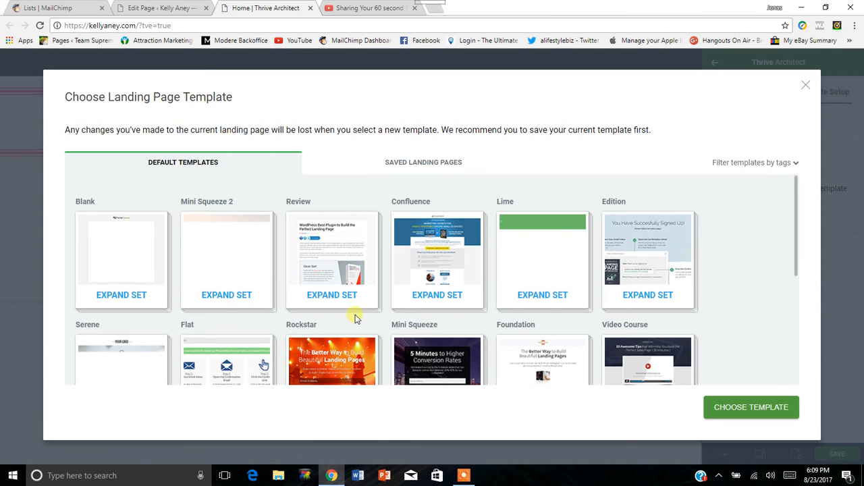
Look through the default landing page template sets.
{"action": "scroll", "coordinate": [365, 297], "scroll_direction": "down", "scroll_amount": 3}
{"action": "scroll", "coordinate": [407, 270], "scroll_direction": "up", "scroll_amount": 3}
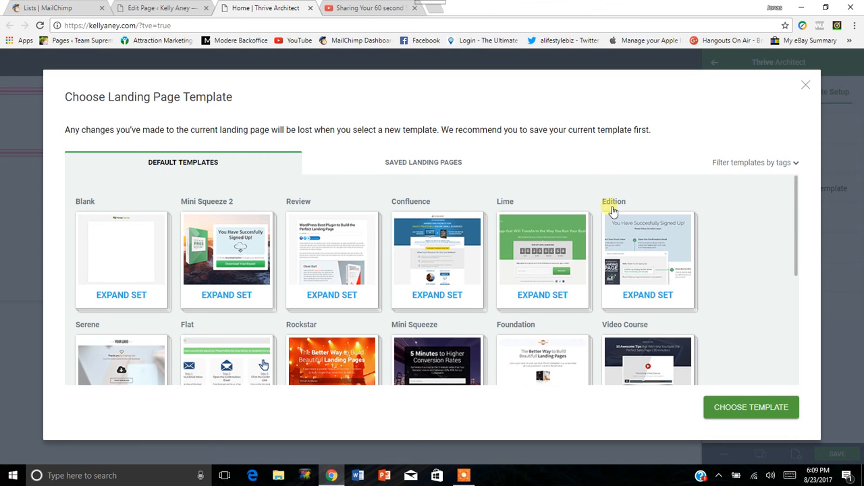
{"action": "scroll", "coordinate": [777, 233], "scroll_direction": "down", "scroll_amount": 1}
{"action": "scroll", "coordinate": [773, 243], "scroll_direction": "down", "scroll_amount": 2}
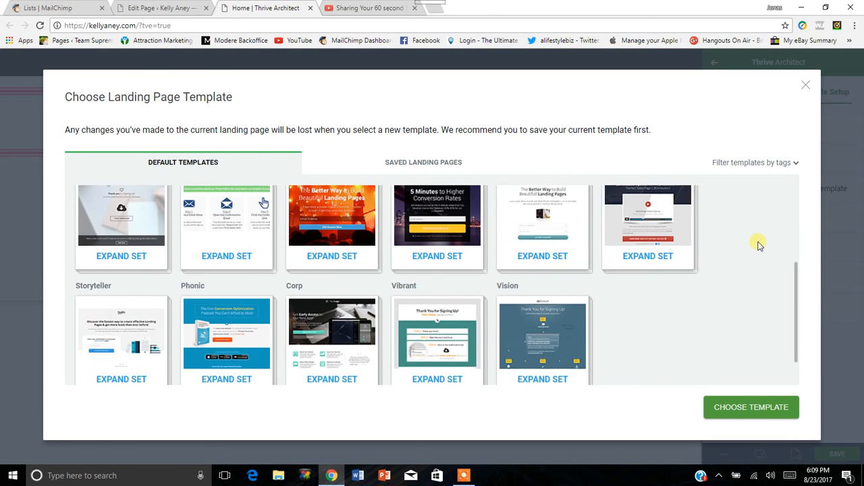
{"action": "scroll", "coordinate": [749, 270], "scroll_direction": "up", "scroll_amount": 2}
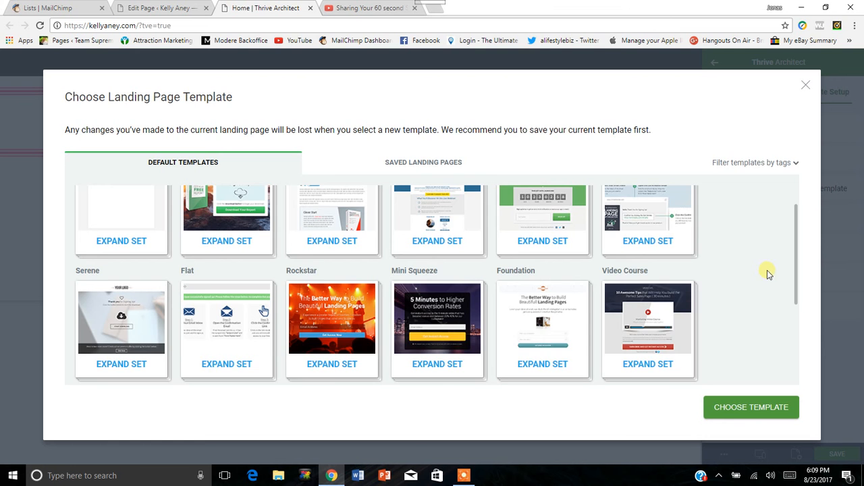
{"action": "scroll", "coordinate": [762, 279], "scroll_direction": "down", "scroll_amount": 2}
{"action": "scroll", "coordinate": [757, 285], "scroll_direction": "up", "scroll_amount": 1}
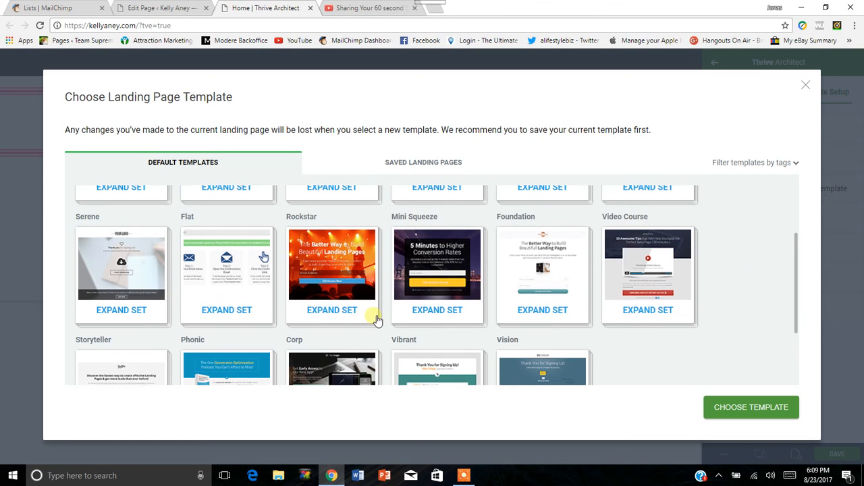
Expand the Rockstar template set to view its pages and look over the other default sets.
{"action": "left_click", "coordinate": [358, 275]}
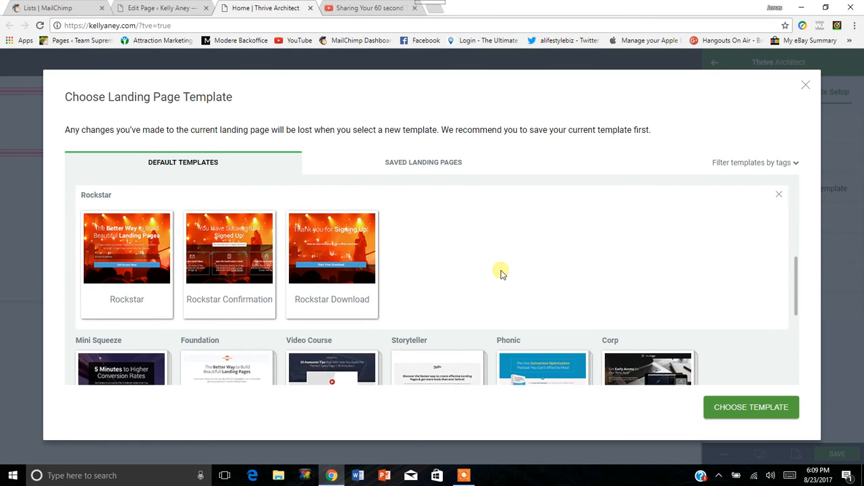
{"action": "scroll", "coordinate": [499, 272], "scroll_direction": "down", "scroll_amount": 3}
{"action": "scroll", "coordinate": [492, 243], "scroll_direction": "up", "scroll_amount": 4}
{"action": "scroll", "coordinate": [196, 310], "scroll_direction": "down", "scroll_amount": 1}
{"action": "scroll", "coordinate": [448, 295], "scroll_direction": "down", "scroll_amount": 2}
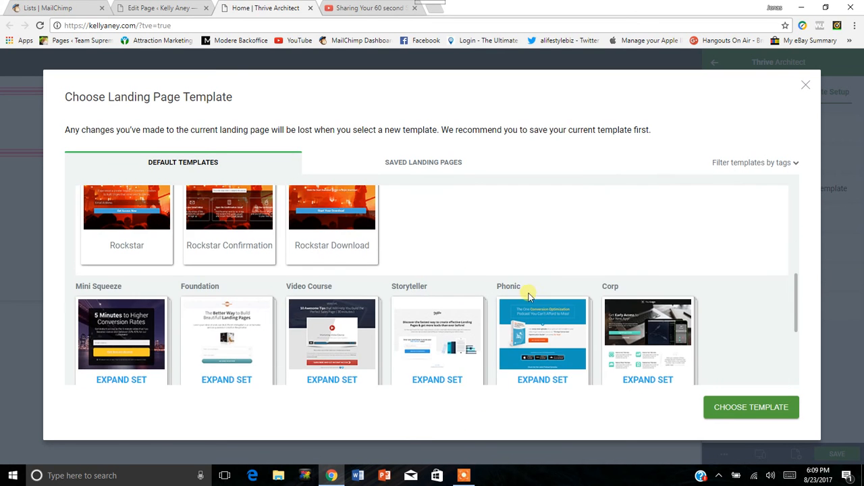
{"action": "scroll", "coordinate": [443, 270], "scroll_direction": "down", "scroll_amount": 2}
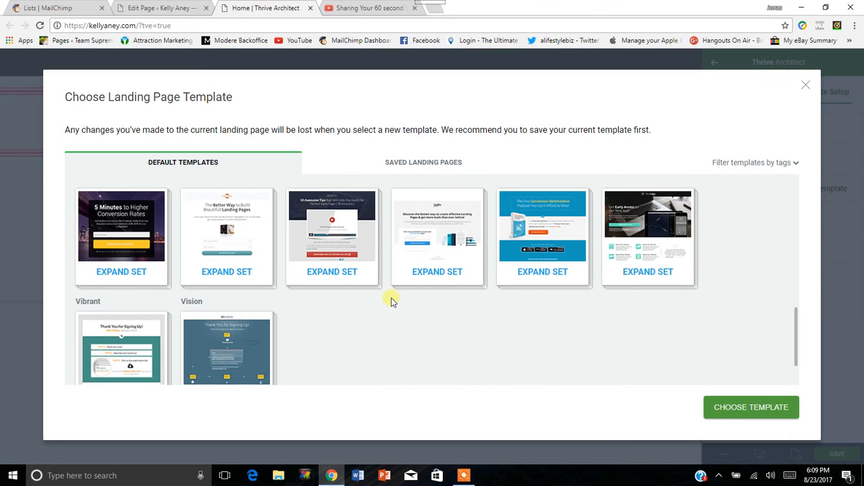
{"action": "scroll", "coordinate": [293, 314], "scroll_direction": "down", "scroll_amount": 1}
{"action": "scroll", "coordinate": [411, 320], "scroll_direction": "up", "scroll_amount": 1}
{"action": "scroll", "coordinate": [426, 324], "scroll_direction": "up", "scroll_amount": 1}
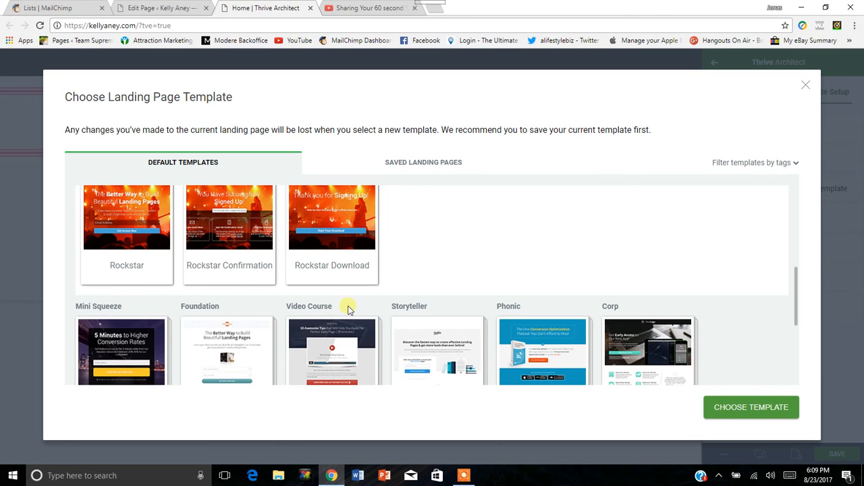
{"action": "scroll", "coordinate": [391, 282], "scroll_direction": "up", "scroll_amount": 3}
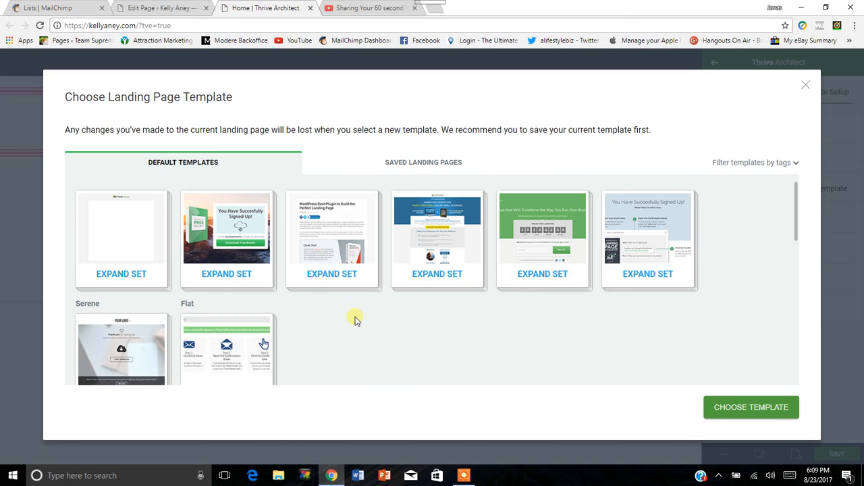
{"action": "scroll", "coordinate": [352, 324], "scroll_direction": "up", "scroll_amount": 1}
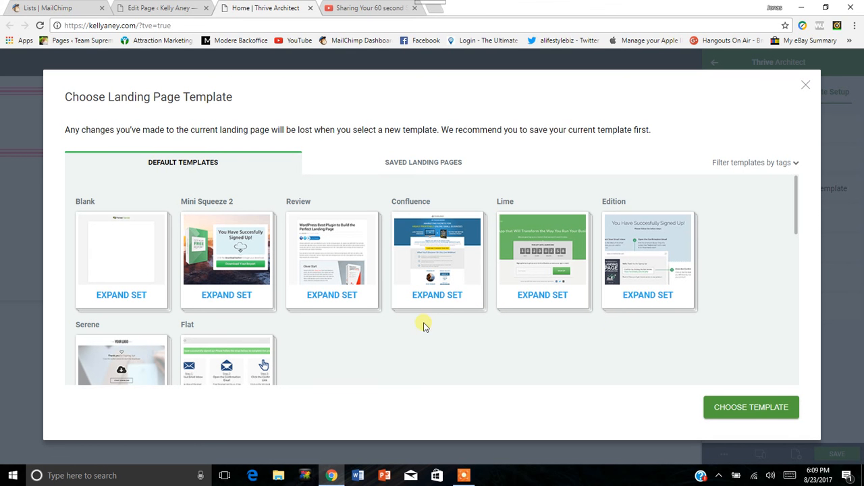
Expand the Blank template set to view its page and browse the sets listed after it.
{"action": "left_click", "coordinate": [121, 297]}
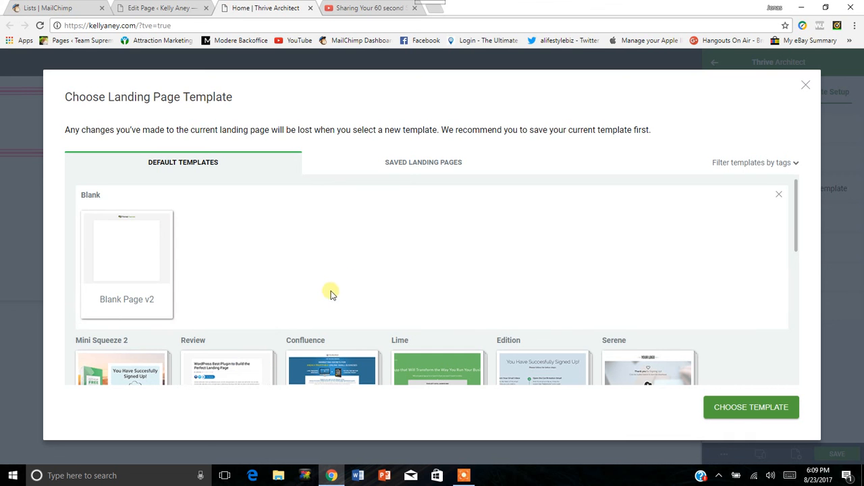
{"action": "scroll", "coordinate": [342, 280], "scroll_direction": "down", "scroll_amount": 2}
{"action": "scroll", "coordinate": [203, 260], "scroll_direction": "up", "scroll_amount": 2}
{"action": "scroll", "coordinate": [544, 319], "scroll_direction": "down", "scroll_amount": 1}
{"action": "scroll", "coordinate": [543, 319], "scroll_direction": "down", "scroll_amount": 4}
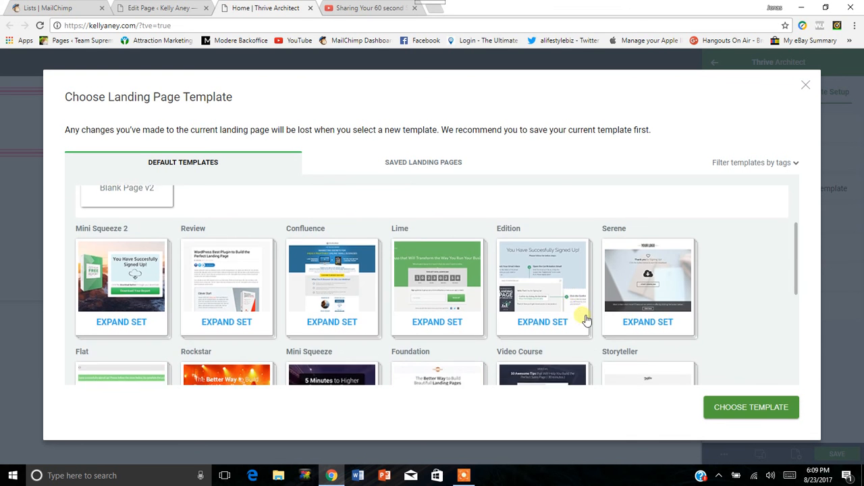
{"action": "scroll", "coordinate": [412, 347], "scroll_direction": "down", "scroll_amount": 1}
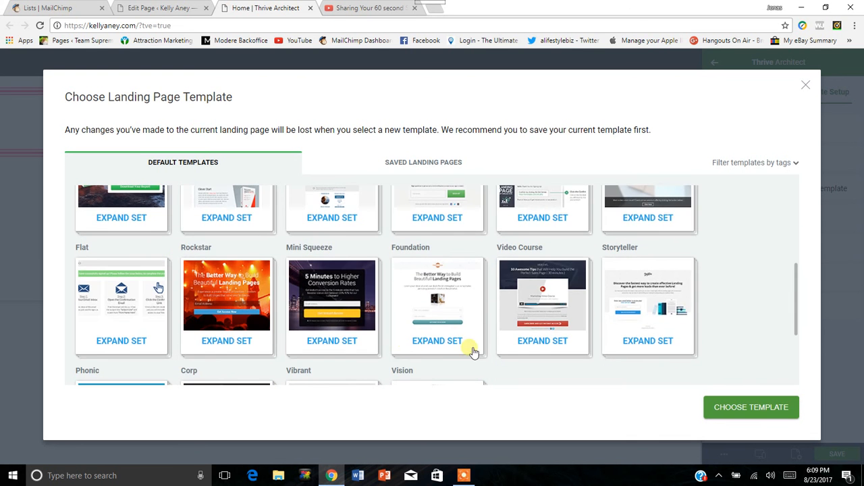
{"action": "scroll", "coordinate": [473, 349], "scroll_direction": "down", "scroll_amount": 1}
{"action": "scroll", "coordinate": [559, 340], "scroll_direction": "up", "scroll_amount": 1}
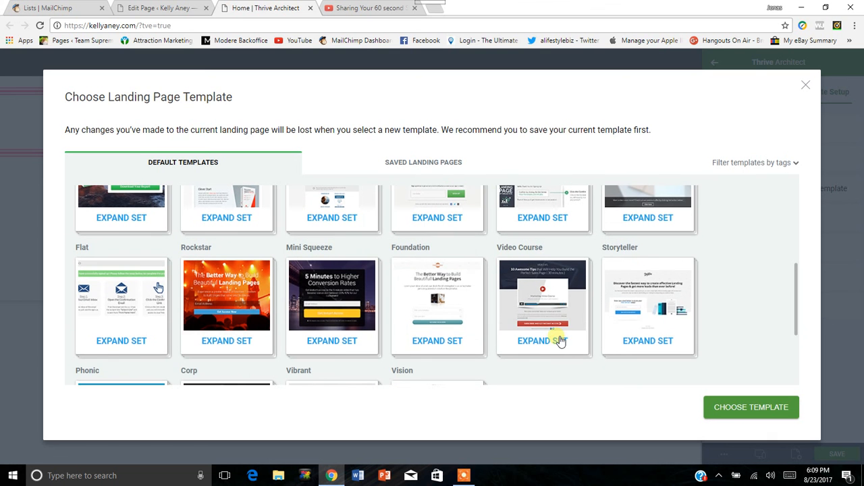
{"action": "scroll", "coordinate": [546, 341], "scroll_direction": "up", "scroll_amount": 1}
{"action": "scroll", "coordinate": [550, 342], "scroll_direction": "down", "scroll_amount": 2}
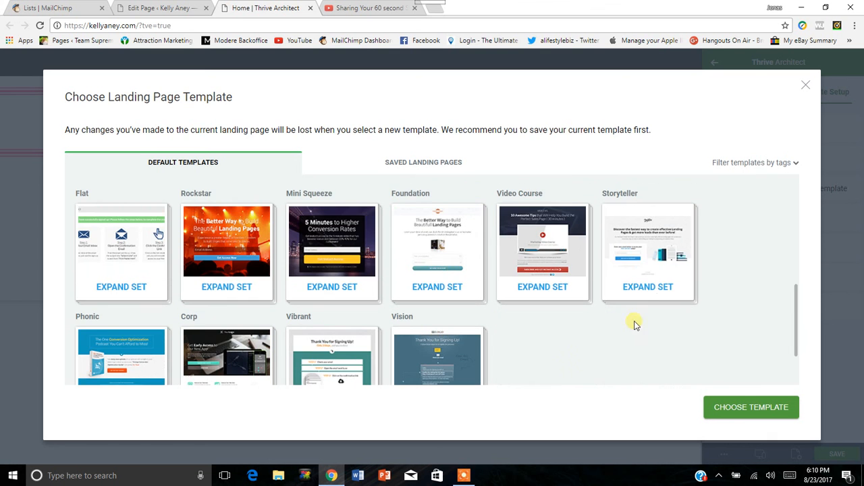
Expand the Storyteller and Vision template sets to view the page types each one offers.
{"action": "left_click", "coordinate": [648, 289]}
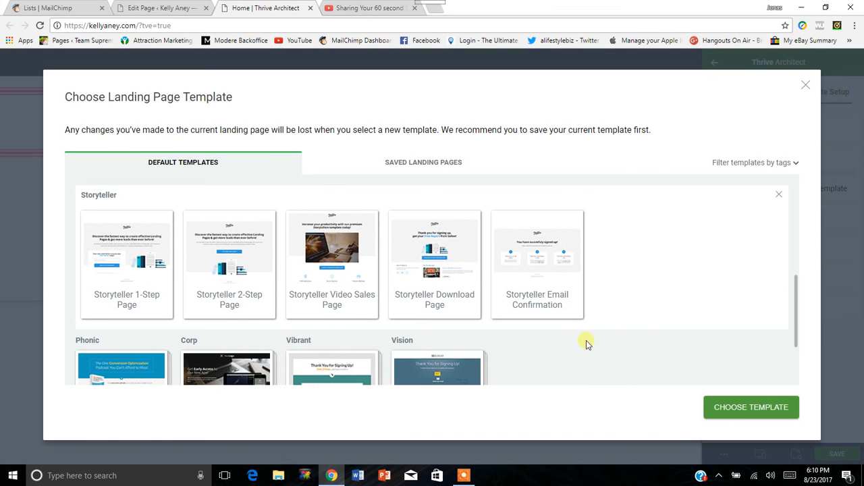
{"action": "scroll", "coordinate": [607, 340], "scroll_direction": "down", "scroll_amount": 1}
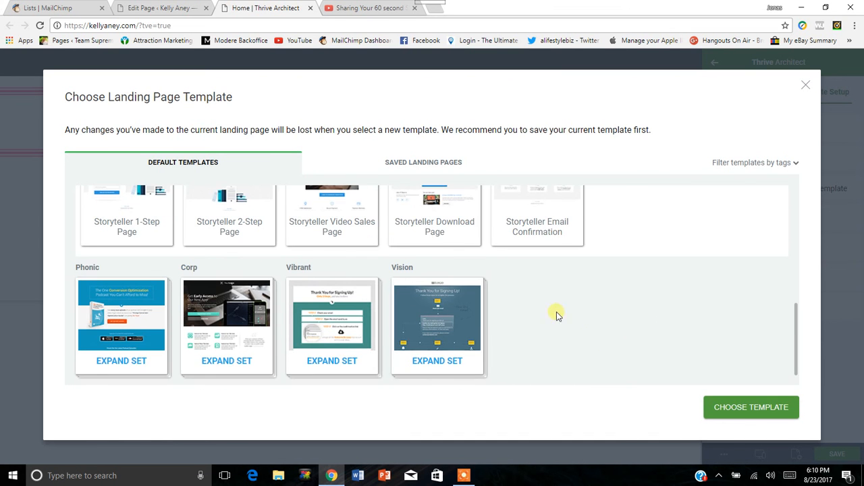
{"action": "left_click", "coordinate": [438, 358]}
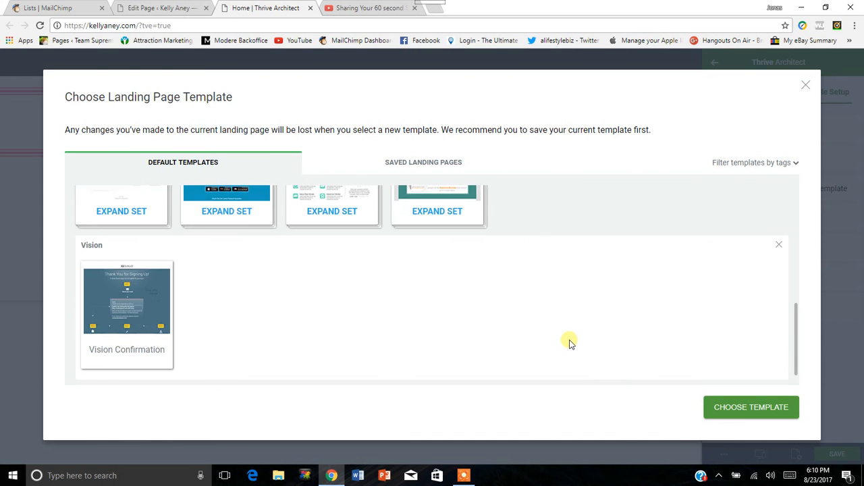
{"action": "scroll", "coordinate": [570, 343], "scroll_direction": "up", "scroll_amount": 2}
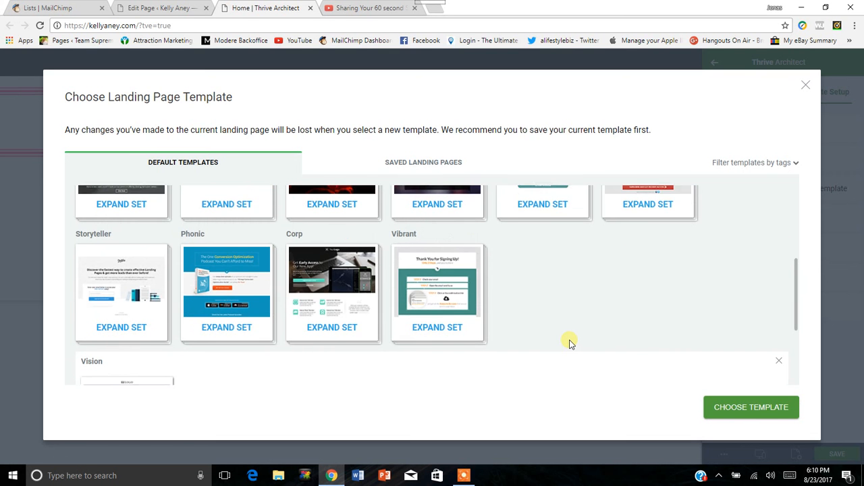
{"action": "scroll", "coordinate": [569, 343], "scroll_direction": "down", "scroll_amount": 1}
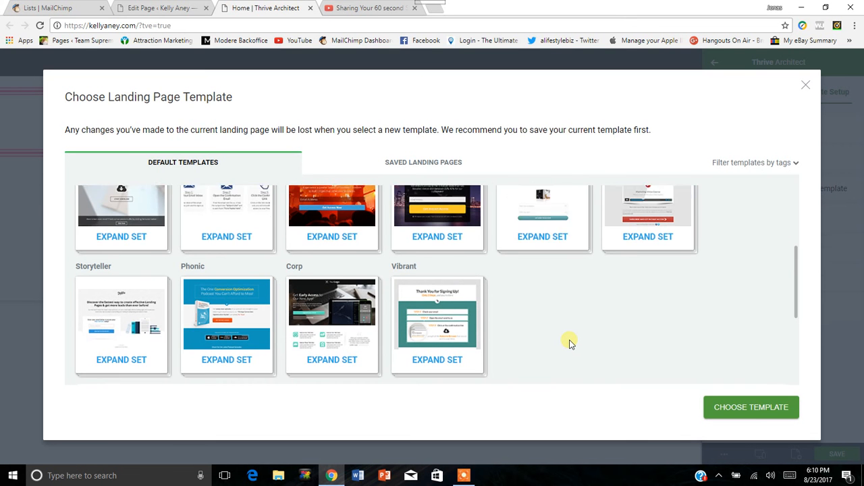
{"action": "scroll", "coordinate": [569, 343], "scroll_direction": "down", "scroll_amount": 3}
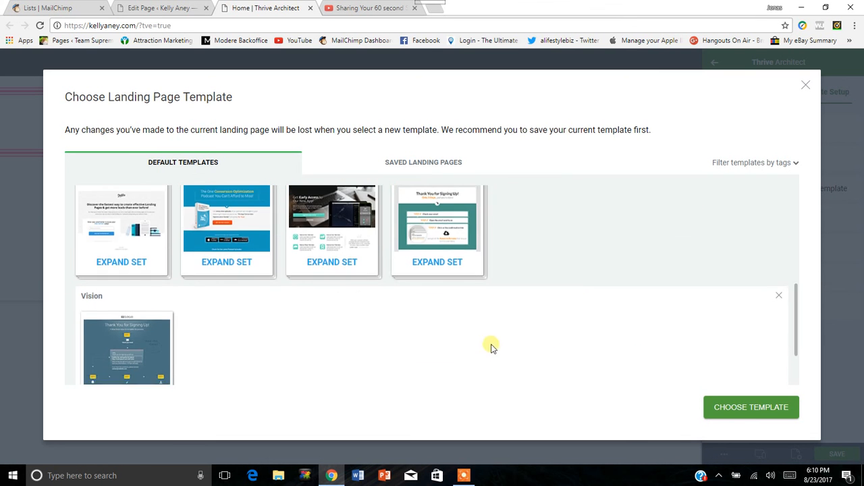
Expand the Confluence and Serene template sets to view the page types each one offers.
{"action": "scroll", "coordinate": [524, 343], "scroll_direction": "up", "scroll_amount": 9}
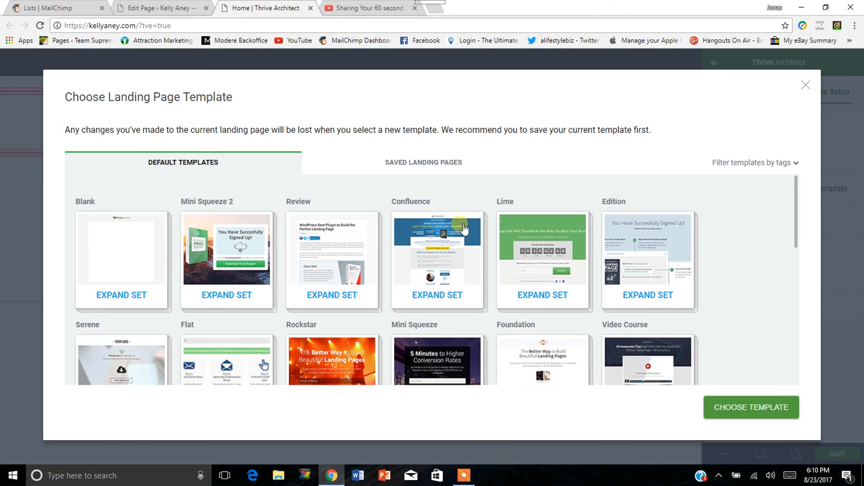
{"action": "left_click", "coordinate": [447, 295]}
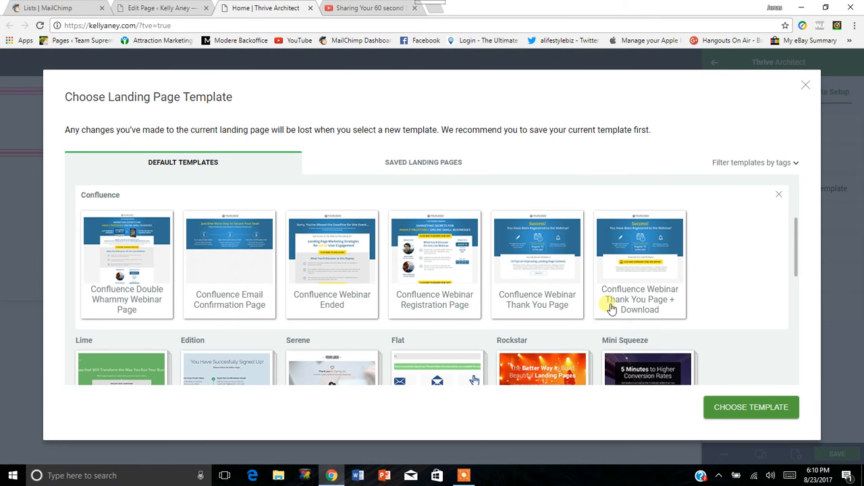
{"action": "scroll", "coordinate": [523, 304], "scroll_direction": "down", "scroll_amount": 3}
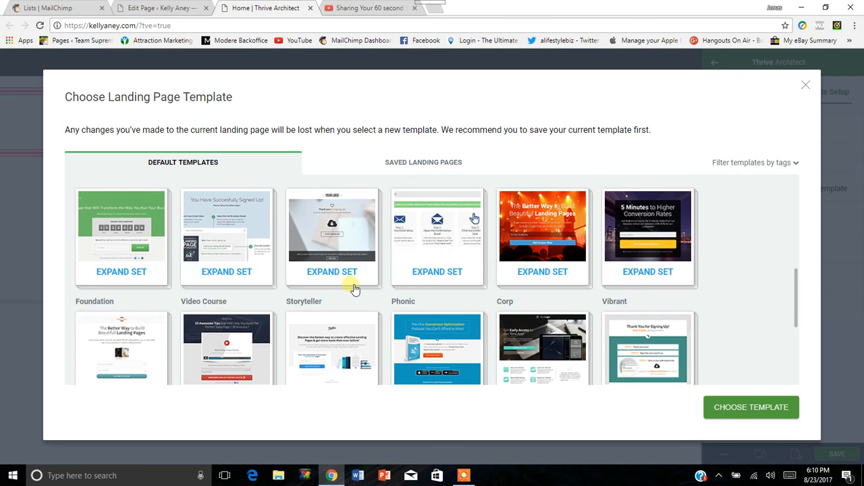
{"action": "scroll", "coordinate": [341, 296], "scroll_direction": "up", "scroll_amount": 2}
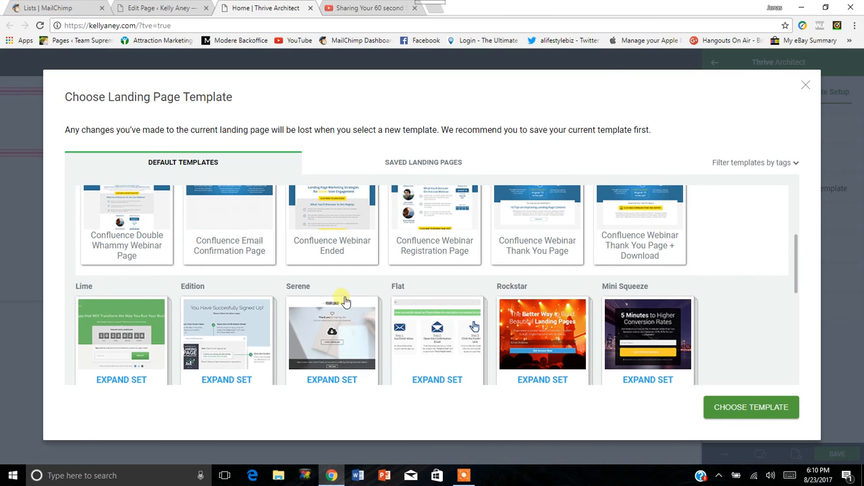
{"action": "left_click", "coordinate": [331, 357]}
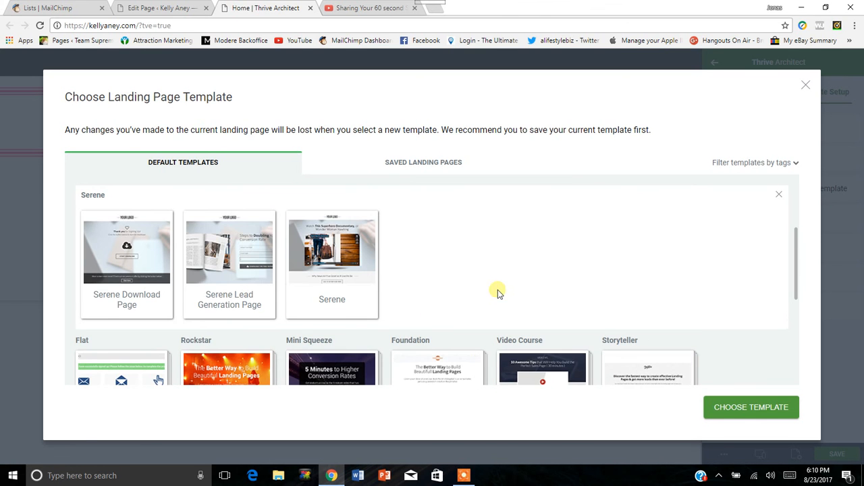
{"action": "scroll", "coordinate": [476, 303], "scroll_direction": "down", "scroll_amount": 1}
{"action": "scroll", "coordinate": [476, 291], "scroll_direction": "down", "scroll_amount": 1}
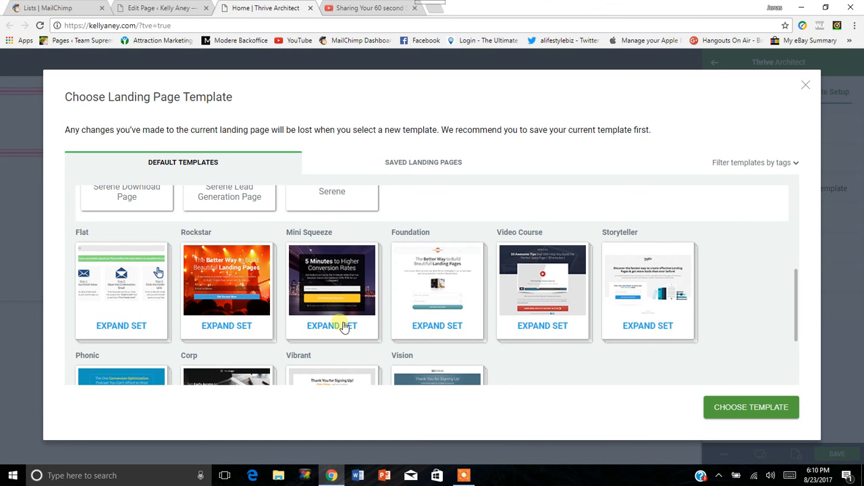
Expand the Foundation template set to view its pages, and close the template chooser without choosing a template.
{"action": "left_click", "coordinate": [430, 327]}
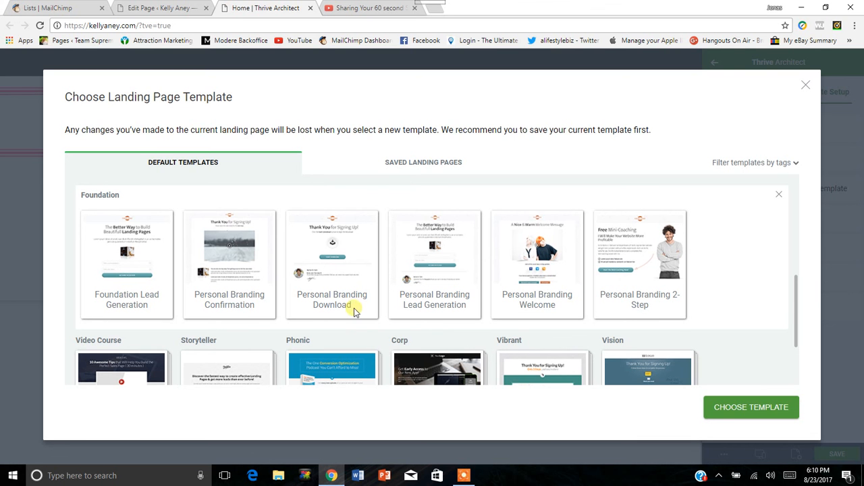
{"action": "scroll", "coordinate": [351, 297], "scroll_direction": "down", "scroll_amount": 1}
{"action": "scroll", "coordinate": [509, 300], "scroll_direction": "up", "scroll_amount": 1}
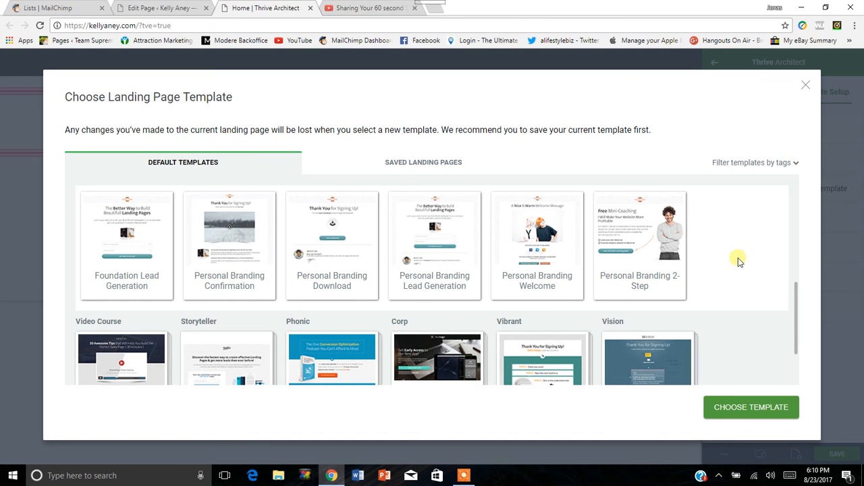
{"action": "left_click", "coordinate": [809, 82]}
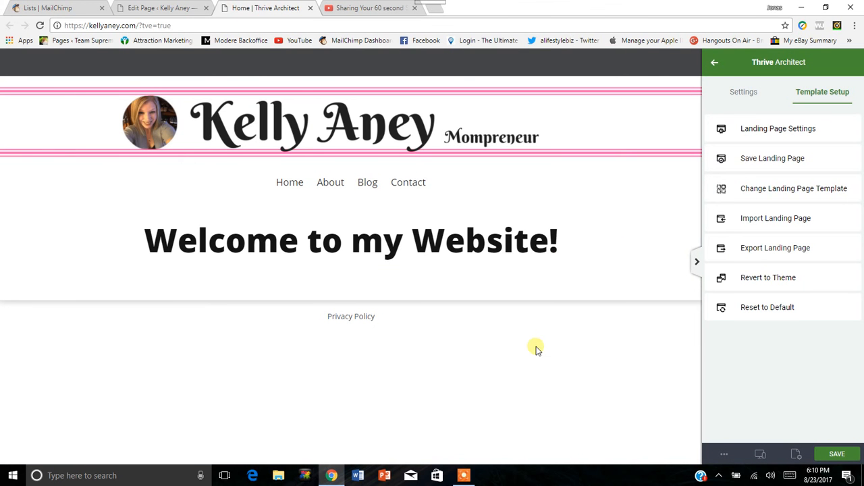
Save the Home page, close its Thrive Architect editor and return to its WordPress edit page.
{"action": "left_click", "coordinate": [836, 454]}
{"action": "left_click", "coordinate": [310, 8]}
{"action": "left_click", "coordinate": [162, 8]}
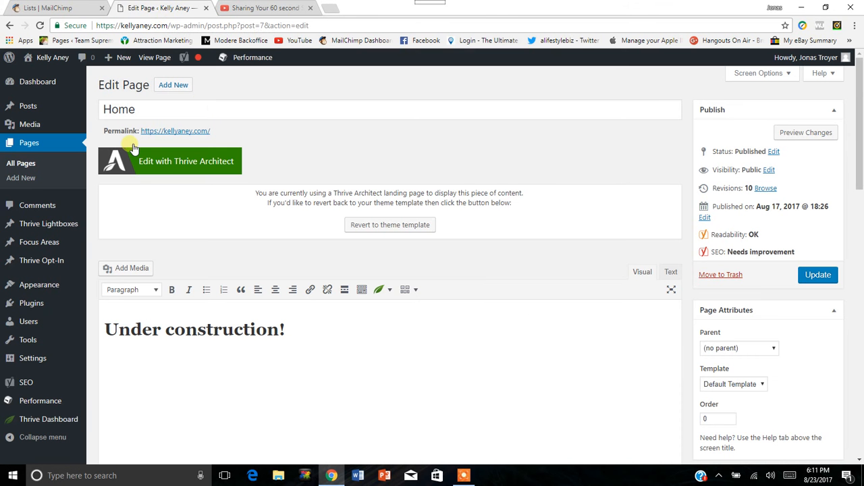
Add a new WordPress page titled "Test" and save it as a draft.
{"action": "left_click", "coordinate": [22, 179]}
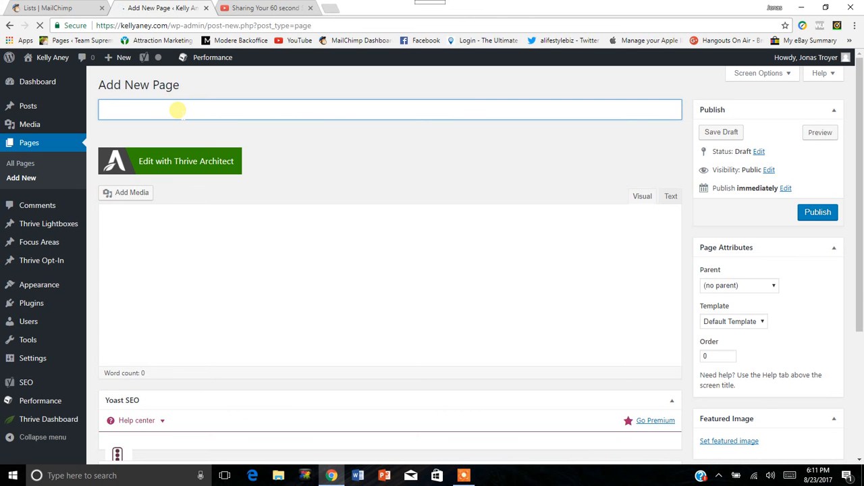
{"action": "type", "text": "Test"}
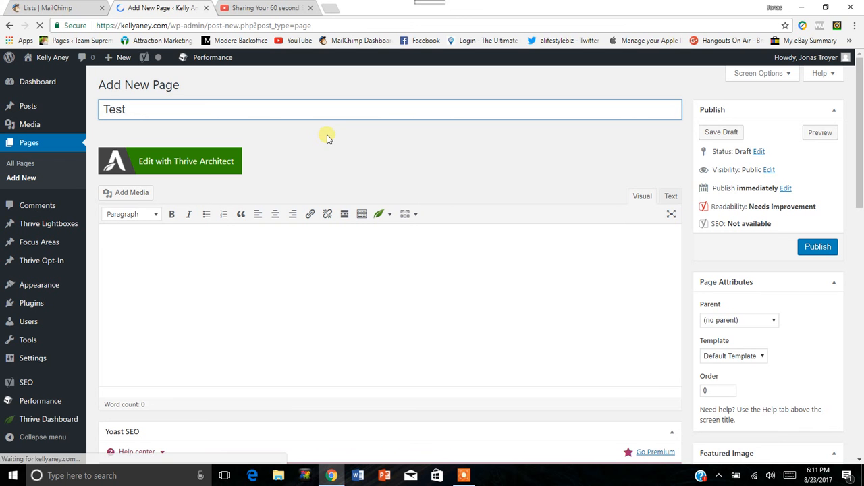
{"action": "left_click", "coordinate": [724, 134]}
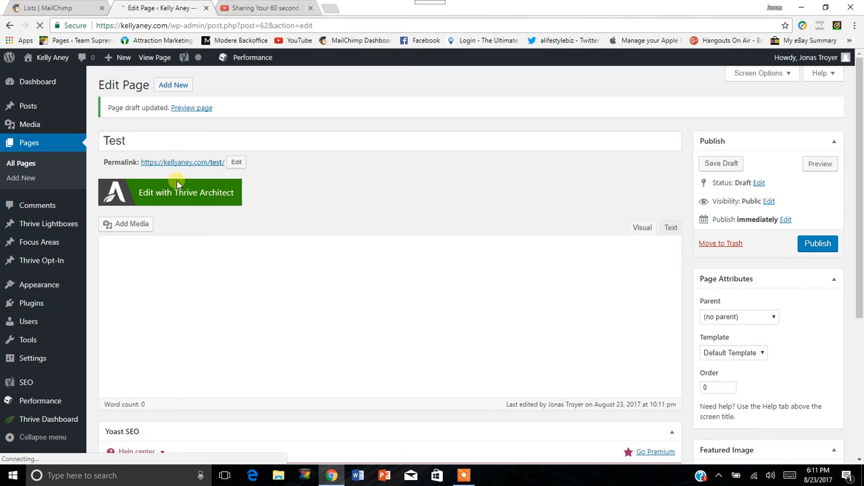
Open the Test page for editing in Thrive Architect and close the leftover YouTube page.
{"action": "left_click", "coordinate": [235, 192]}
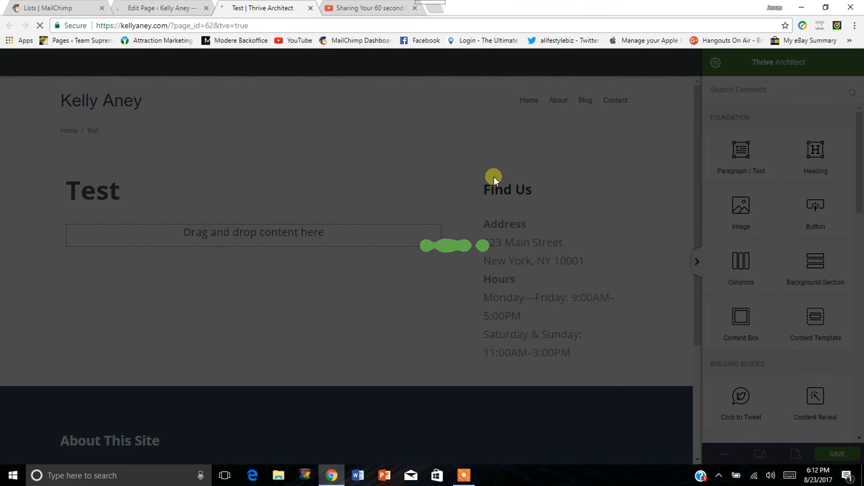
{"action": "left_click", "coordinate": [414, 8]}
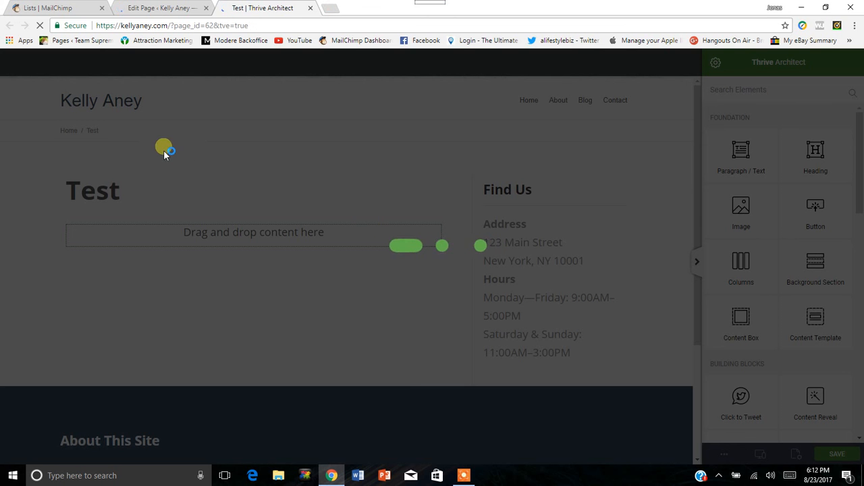
{"action": "left_click", "coordinate": [160, 10]}
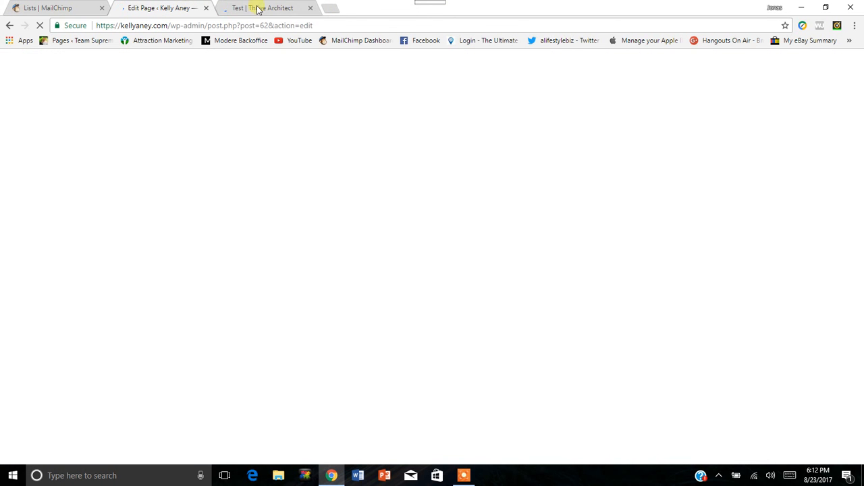
{"action": "left_click", "coordinate": [276, 7]}
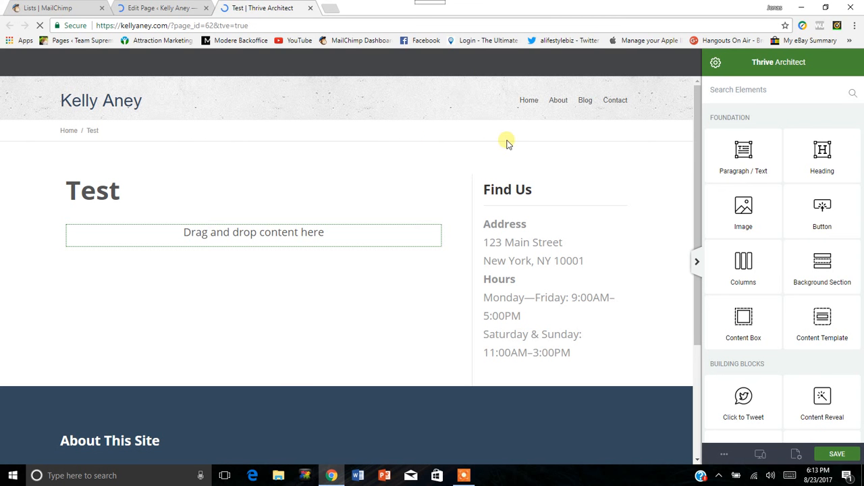
Apply the Mini Squeeze 2 Download Page template from the Mini Squeeze 2 set as the Test page's landing page template.
{"action": "left_click", "coordinate": [718, 64]}
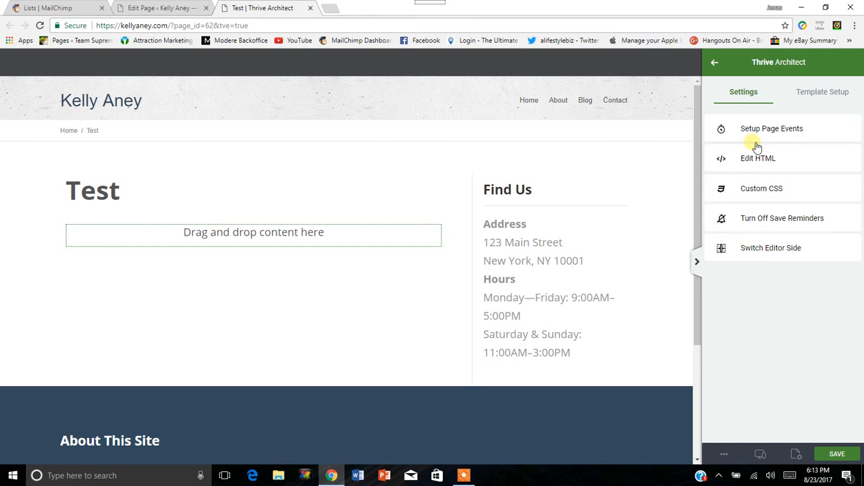
{"action": "left_click", "coordinate": [824, 95]}
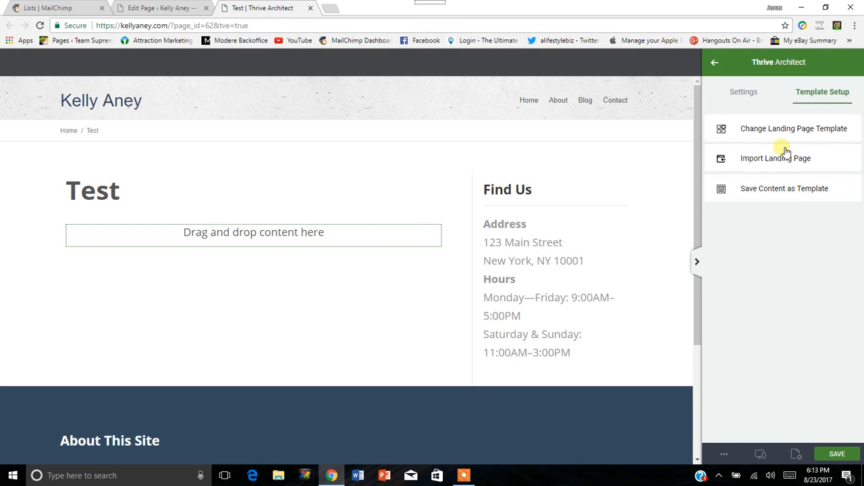
{"action": "left_click", "coordinate": [822, 130]}
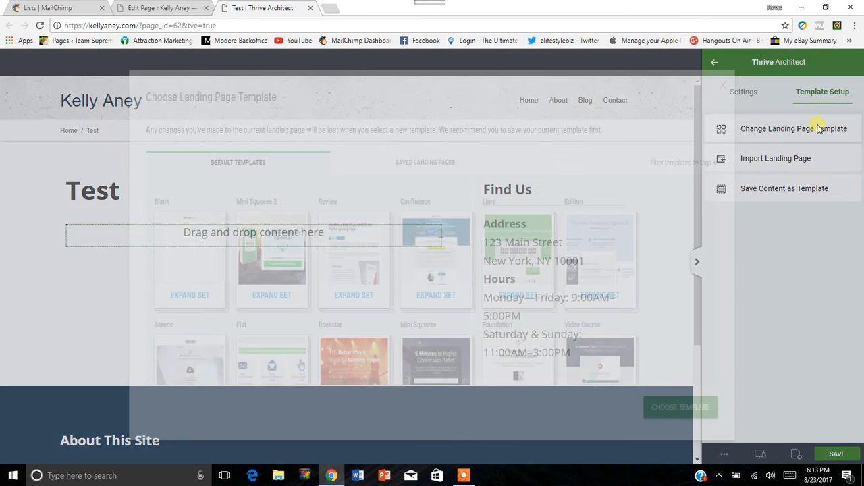
{"action": "scroll", "coordinate": [314, 270], "scroll_direction": "down", "scroll_amount": 1}
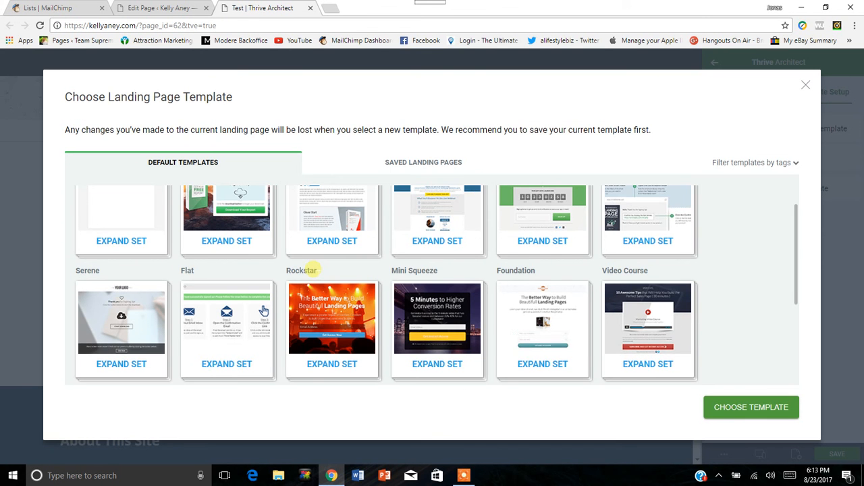
{"action": "scroll", "coordinate": [302, 276], "scroll_direction": "up", "scroll_amount": 1}
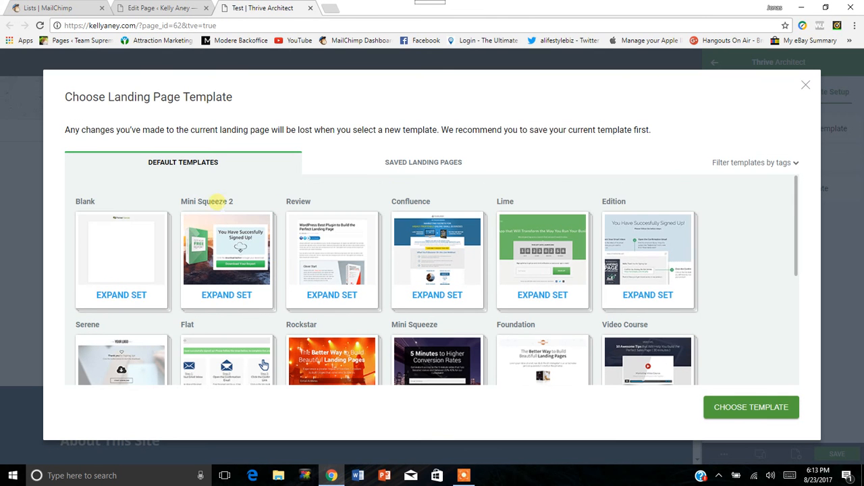
{"action": "left_click", "coordinate": [224, 297]}
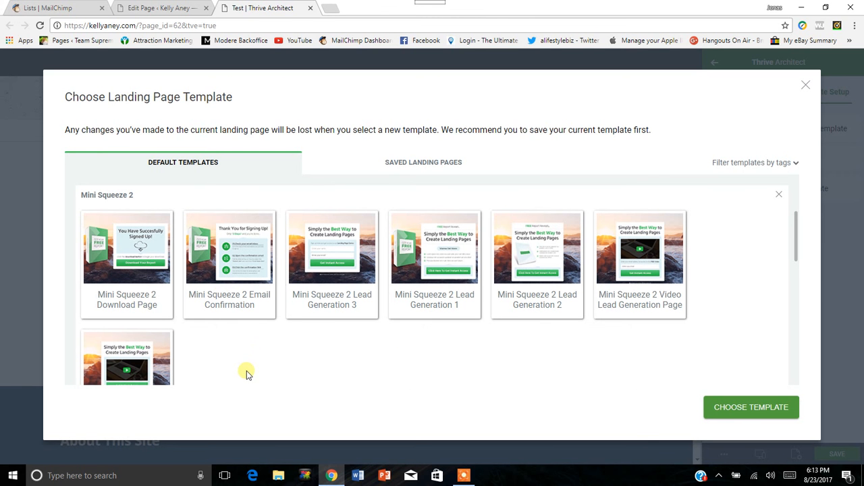
{"action": "left_click", "coordinate": [136, 273]}
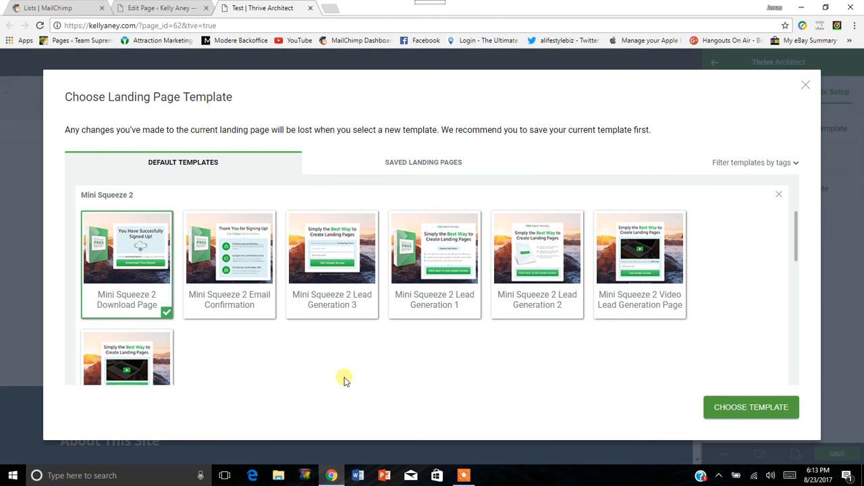
{"action": "left_click", "coordinate": [756, 409]}
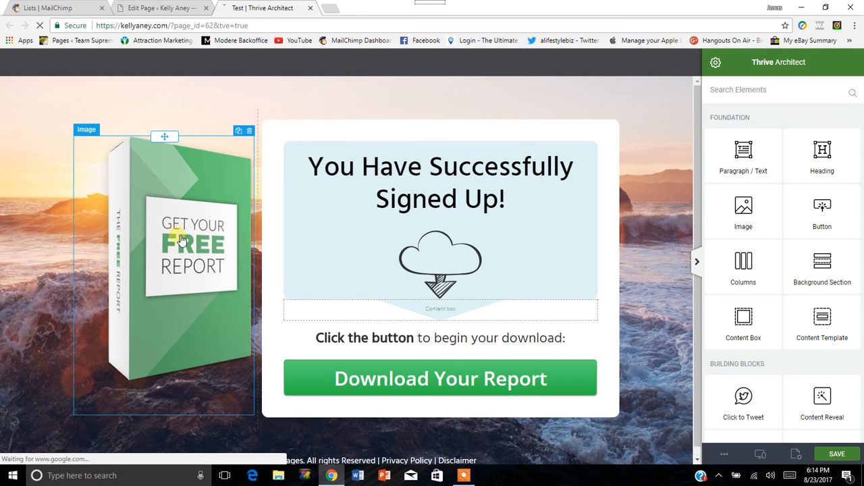
Replace the free report box image with the portrait photo from the Media Library and enlarge it to 334 px.
{"action": "left_click", "coordinate": [178, 235]}
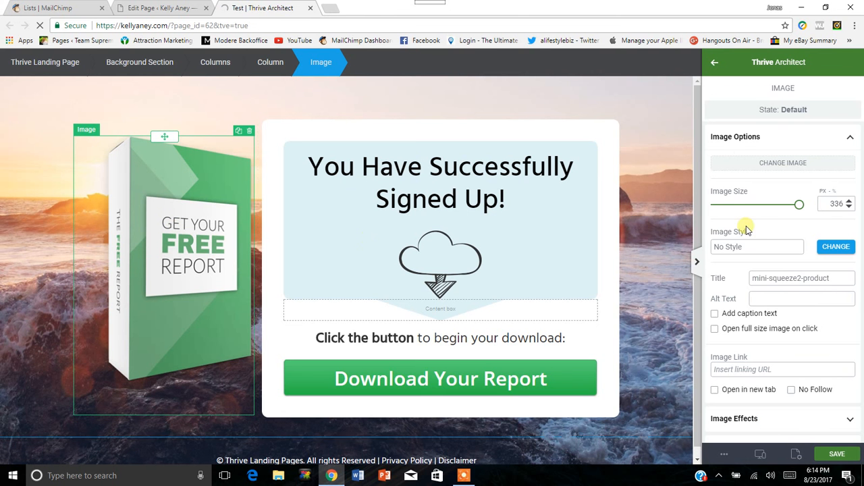
{"action": "left_click", "coordinate": [842, 248]}
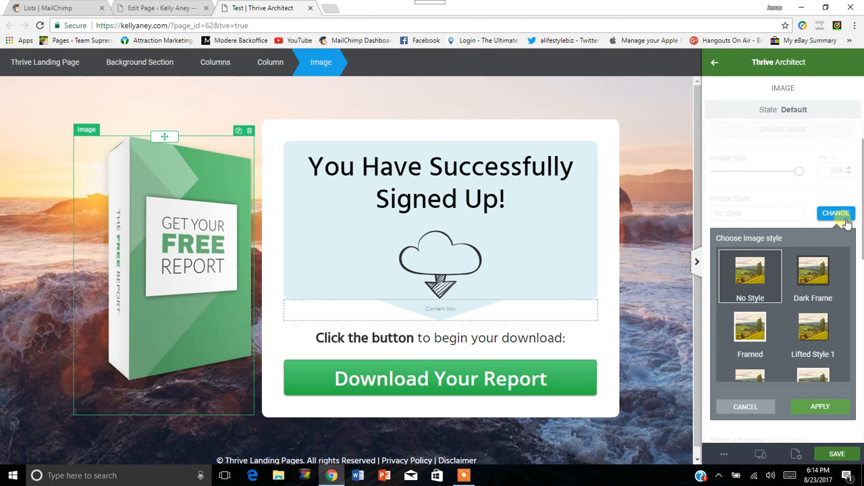
{"action": "left_click", "coordinate": [746, 407]}
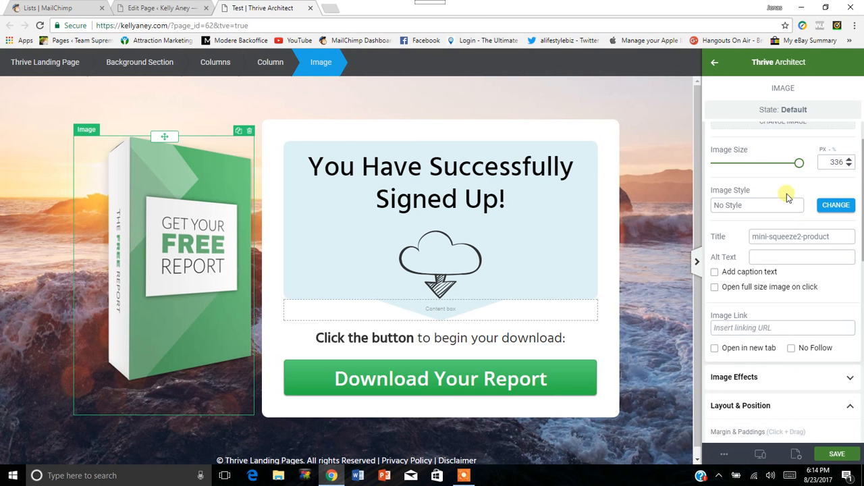
{"action": "scroll", "coordinate": [783, 270], "scroll_direction": "up", "scroll_amount": 1}
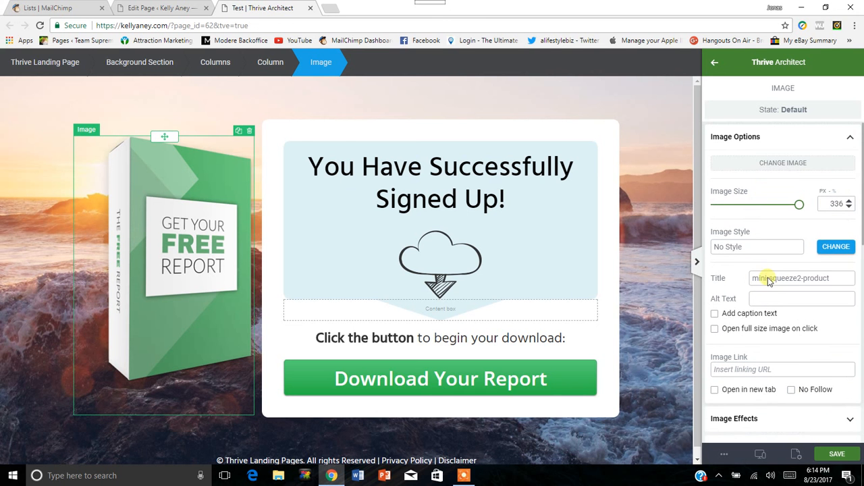
{"action": "left_click", "coordinate": [793, 171]}
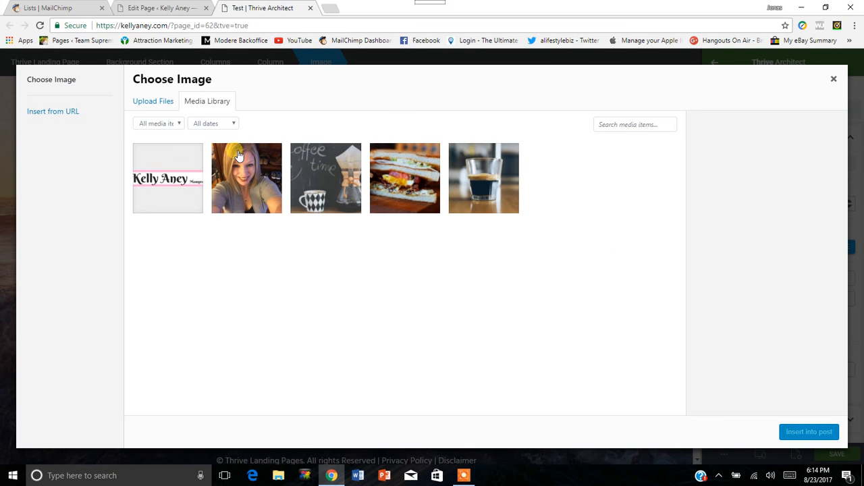
{"action": "left_click", "coordinate": [240, 193]}
{"action": "left_click", "coordinate": [805, 433]}
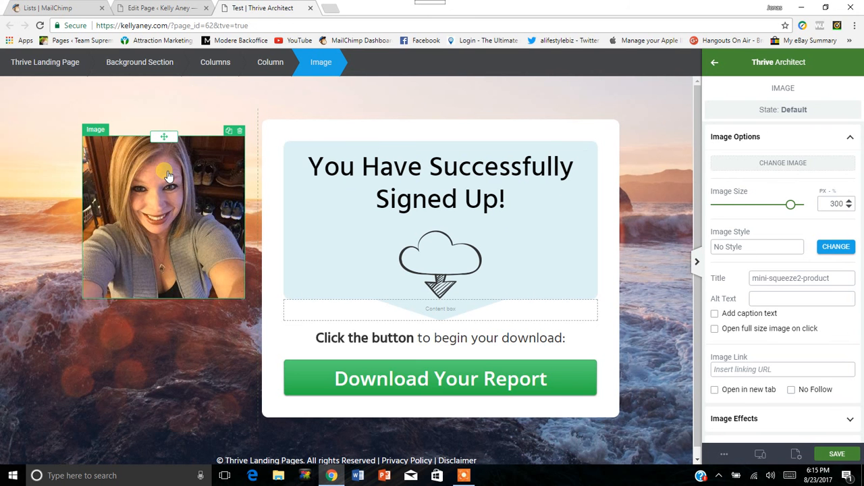
{"action": "left_click", "coordinate": [795, 207]}
{"action": "left_click_drag", "start_coordinate": [796, 206], "coordinate": [825, 206]}
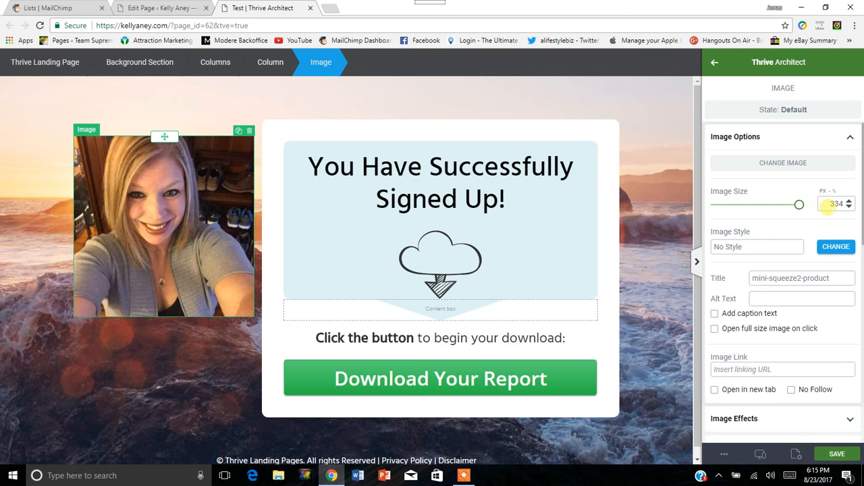
Preview the Dark Frame and Framed styles on the portrait photo, and apply the Rounded Corners image style.
{"action": "left_click", "coordinate": [836, 248]}
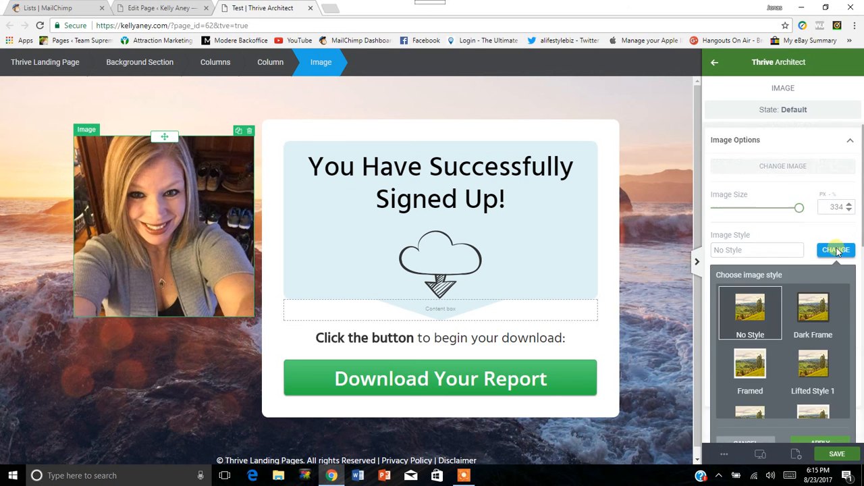
{"action": "scroll", "coordinate": [797, 312], "scroll_direction": "down", "scroll_amount": 2}
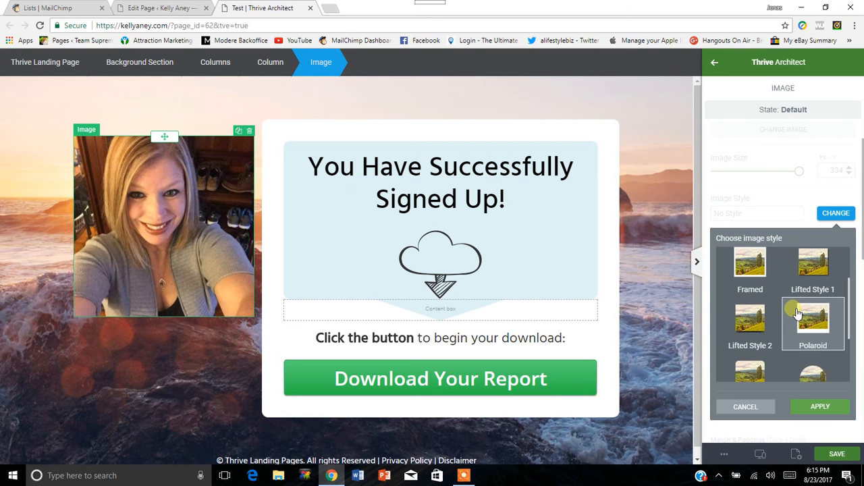
{"action": "scroll", "coordinate": [798, 313], "scroll_direction": "up", "scroll_amount": 2}
{"action": "left_click", "coordinate": [815, 289]}
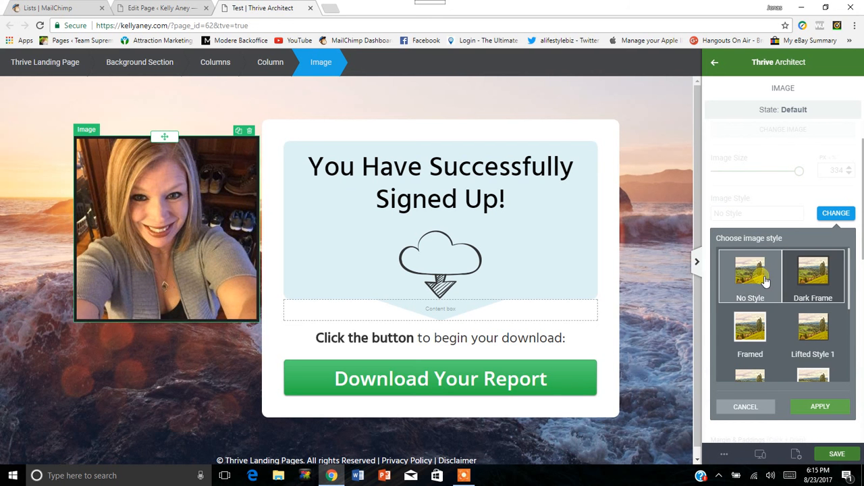
{"action": "left_click", "coordinate": [754, 344]}
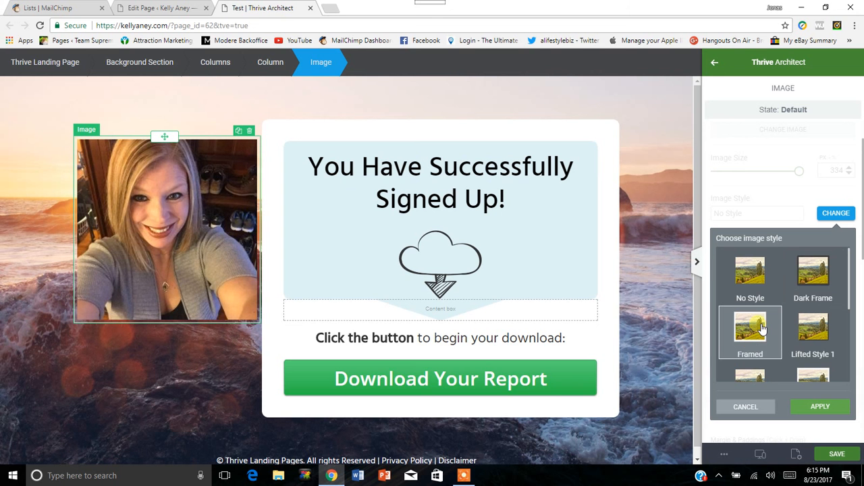
{"action": "scroll", "coordinate": [761, 330], "scroll_direction": "down", "scroll_amount": 3}
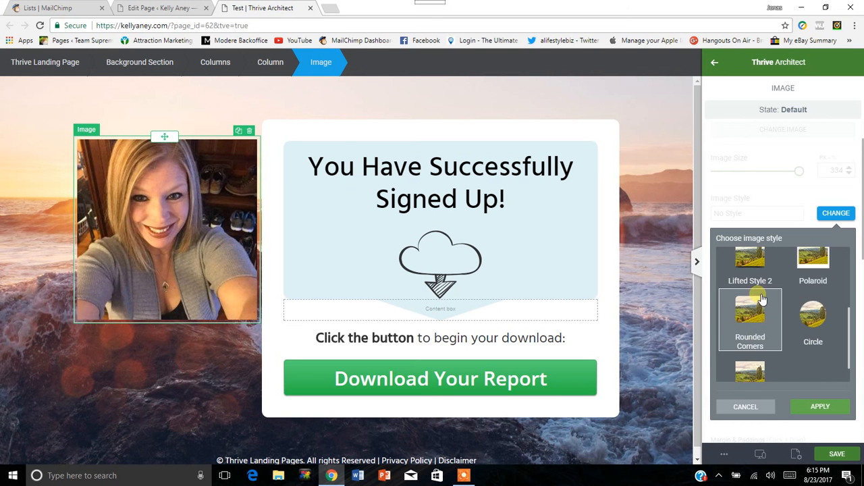
{"action": "left_click", "coordinate": [761, 305]}
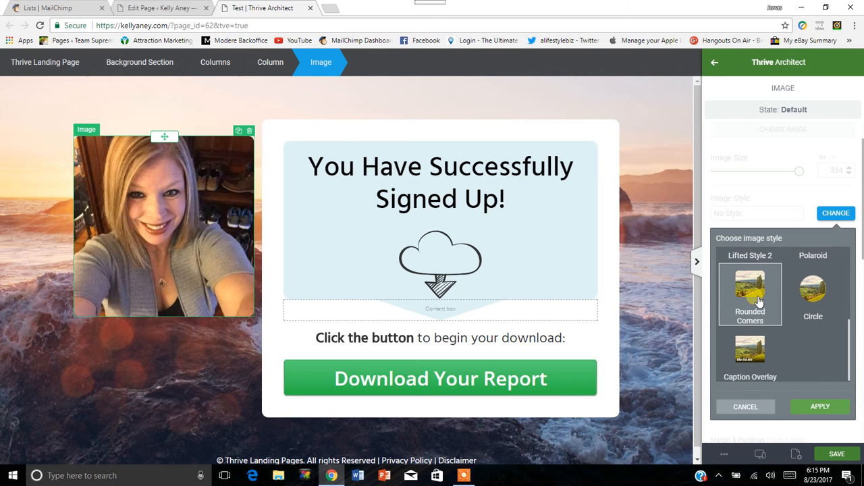
{"action": "left_click", "coordinate": [815, 409]}
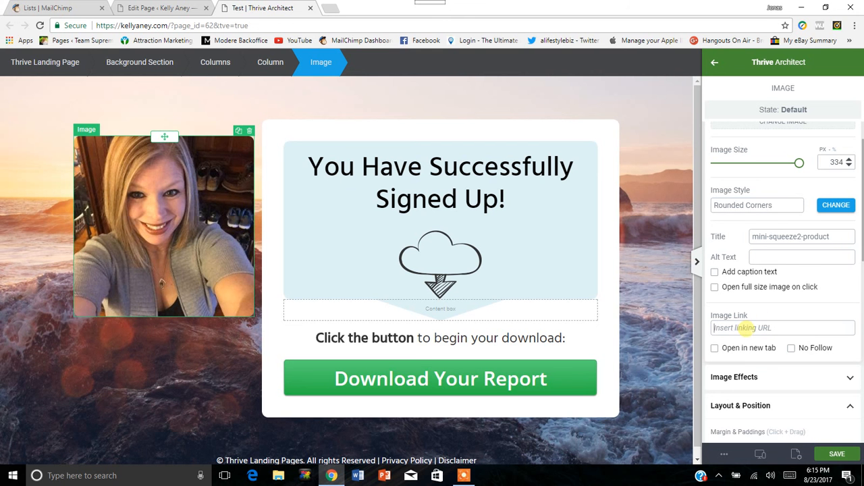
Review the portrait photo's link, Image Effects, and layout and position settings.
{"action": "scroll", "coordinate": [727, 269], "scroll_direction": "down", "scroll_amount": 1}
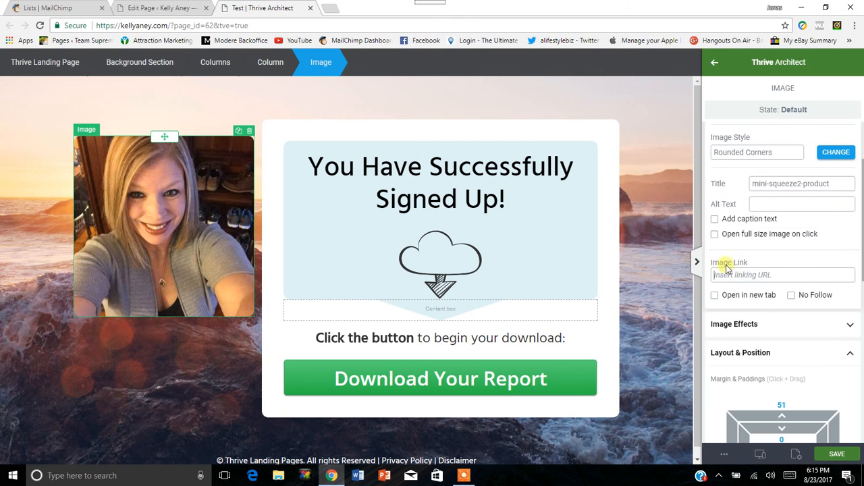
{"action": "scroll", "coordinate": [727, 269], "scroll_direction": "down", "scroll_amount": 1}
{"action": "left_click", "coordinate": [820, 267]}
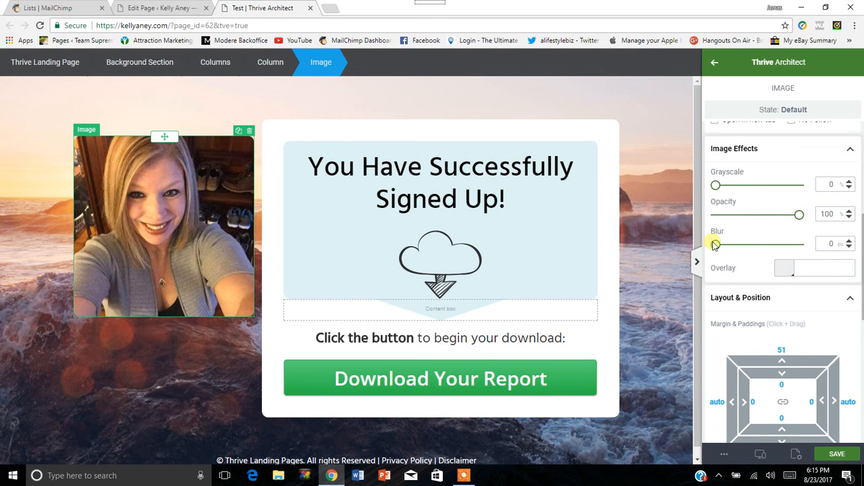
{"action": "left_click", "coordinate": [852, 151]}
{"action": "scroll", "coordinate": [810, 270], "scroll_direction": "down", "scroll_amount": 4}
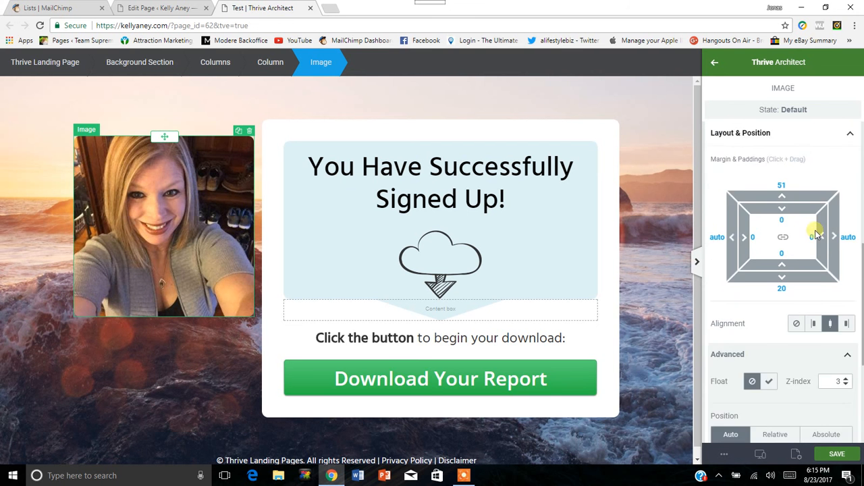
{"action": "scroll", "coordinate": [788, 233], "scroll_direction": "up", "scroll_amount": 1}
{"action": "scroll", "coordinate": [788, 233], "scroll_direction": "up", "scroll_amount": 1}
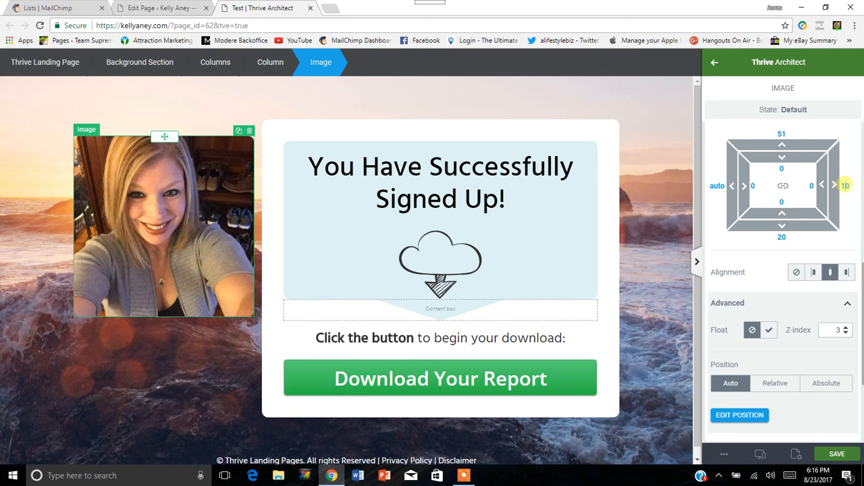
Set the portrait photo's right margin to 16, left margin to 2 and right padding to 21.
{"action": "left_click", "coordinate": [848, 186]}
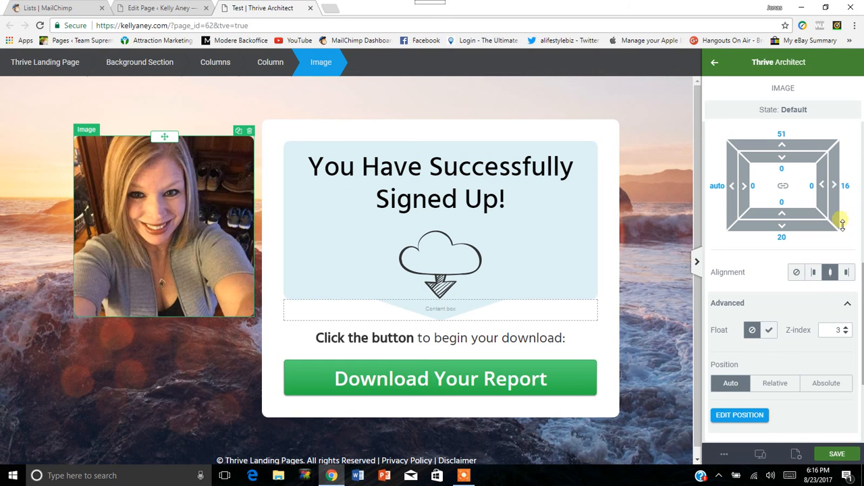
{"action": "mouse_move", "coordinate": [736, 188]}
{"action": "left_mouse_down"}
{"action": "mouse_move", "coordinate": [718, 185]}
{"action": "mouse_move", "coordinate": [754, 191]}
{"action": "mouse_move", "coordinate": [745, 187]}
{"action": "left_mouse_up"}
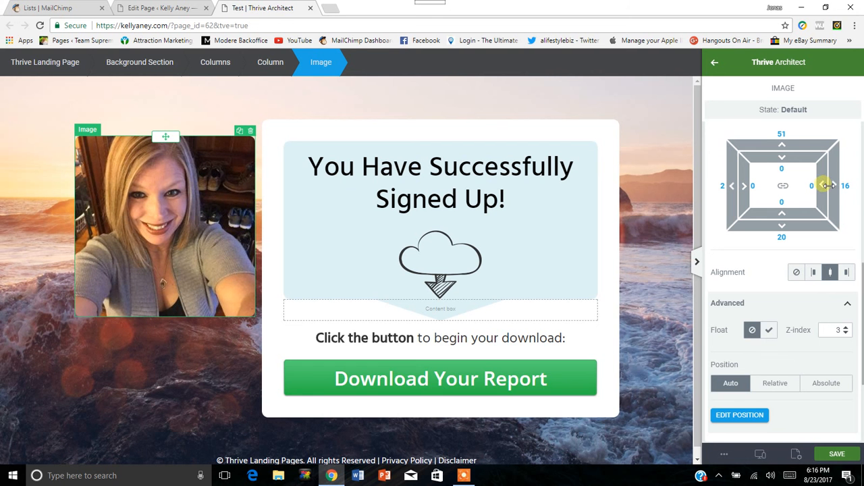
{"action": "left_click_drag", "start_coordinate": [835, 185], "coordinate": [799, 187]}
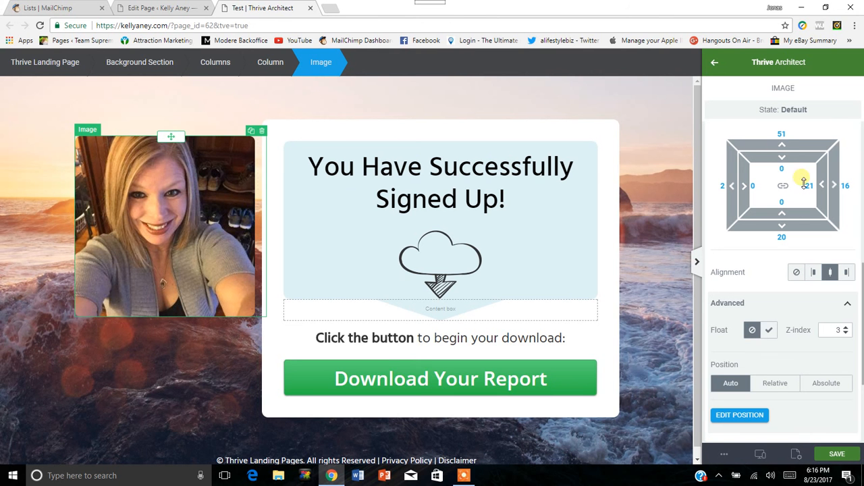
Reset the landing page to its default template content and confirm clearing all content.
{"action": "scroll", "coordinate": [815, 289], "scroll_direction": "down", "scroll_amount": 2}
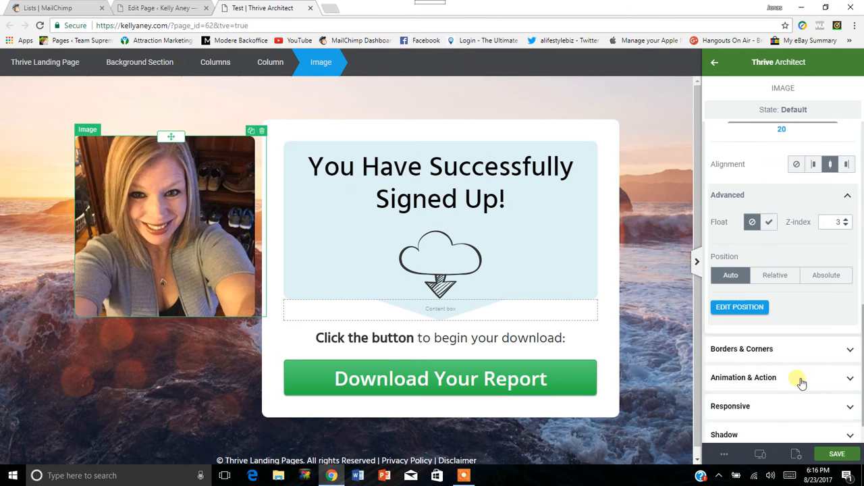
{"action": "scroll", "coordinate": [824, 234], "scroll_direction": "down", "scroll_amount": 1}
{"action": "scroll", "coordinate": [748, 346], "scroll_direction": "up", "scroll_amount": 8}
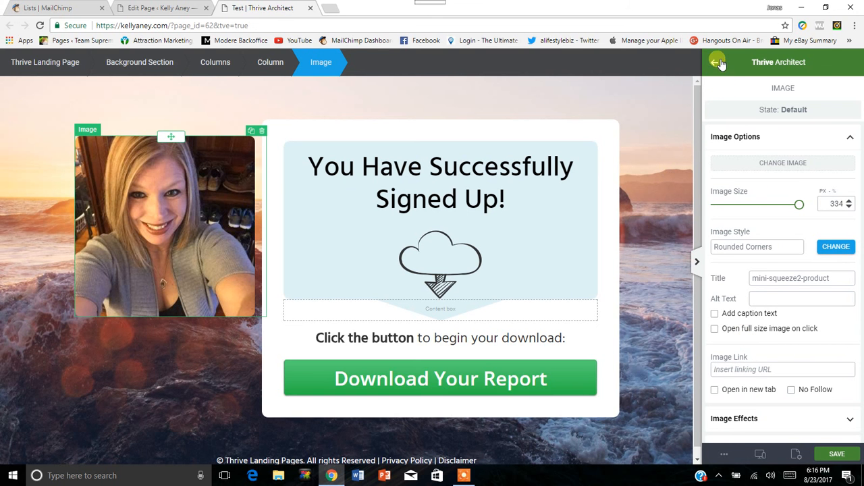
{"action": "left_click", "coordinate": [848, 138]}
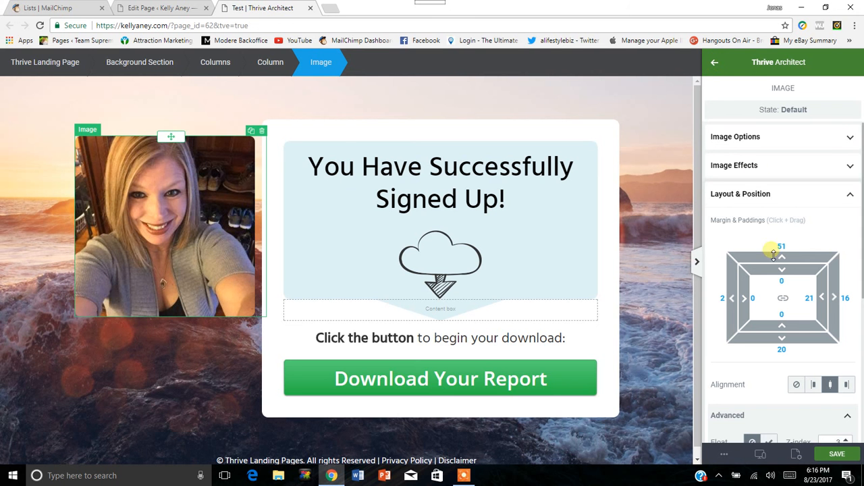
{"action": "left_click", "coordinate": [798, 454]}
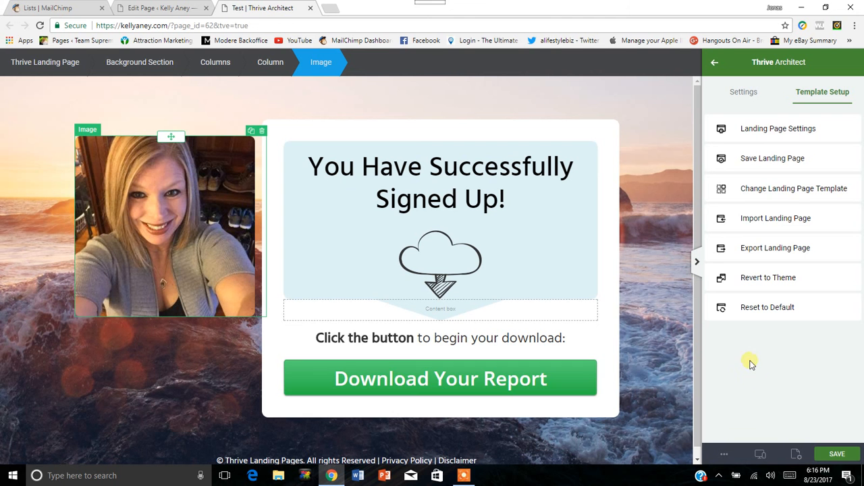
{"action": "left_click", "coordinate": [767, 307]}
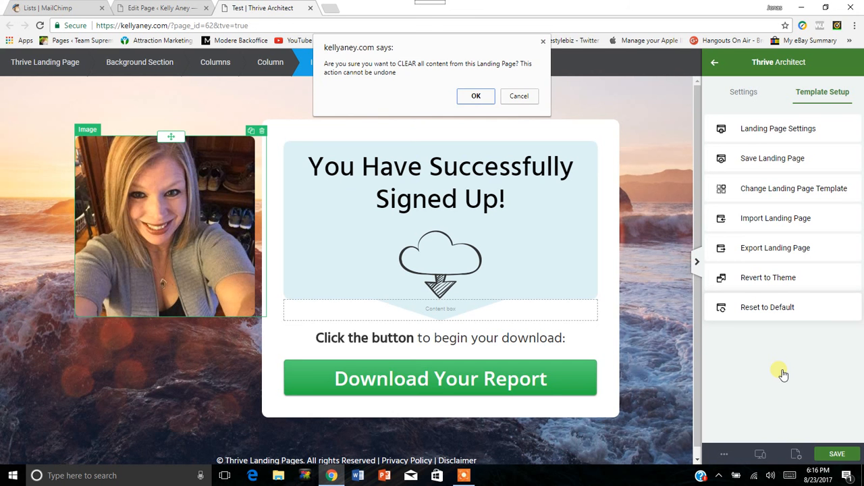
{"action": "left_click", "coordinate": [479, 96]}
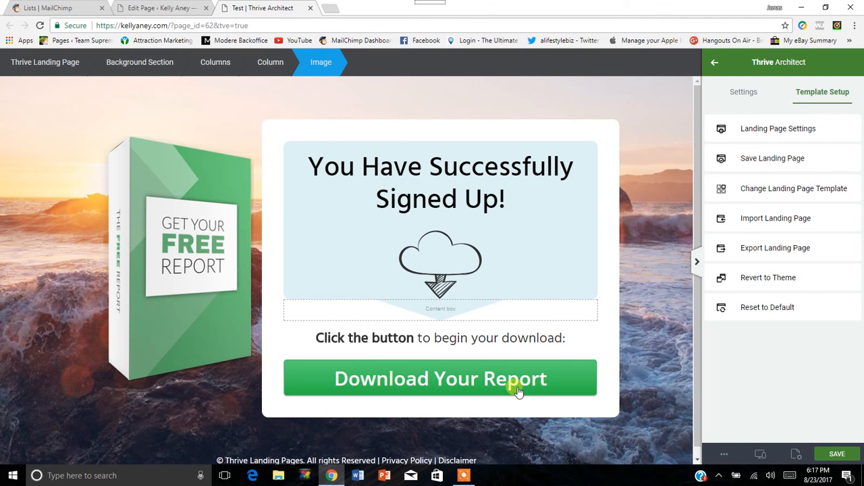
{"action": "key", "text": "ctrl+s"}
Examine the text and link options for the footer's Disclaimer, Privacy Policy and Thrive Landing Pages wording.
{"action": "scroll", "coordinate": [628, 354], "scroll_direction": "down", "scroll_amount": 1}
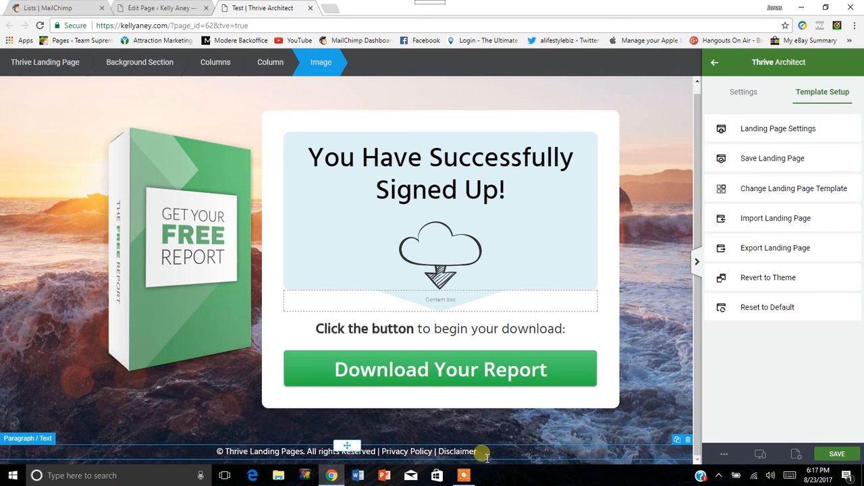
{"action": "left_click_drag", "start_coordinate": [476, 452], "coordinate": [440, 453]}
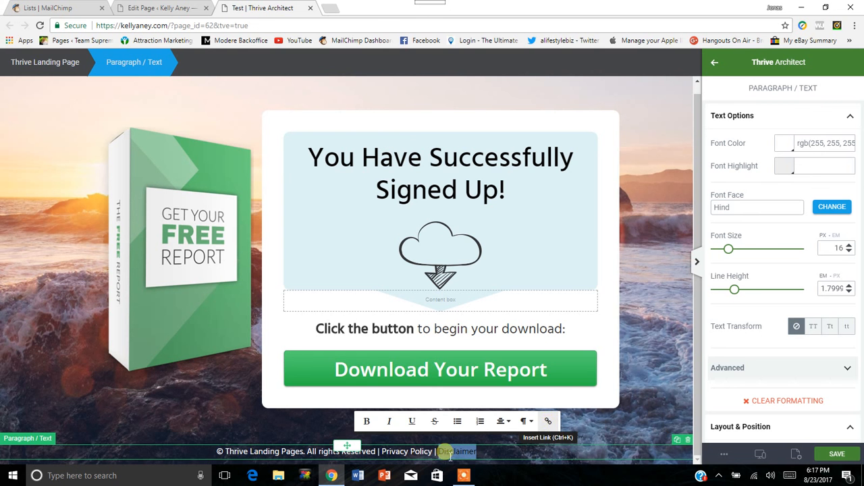
{"action": "left_click_drag", "start_coordinate": [436, 453], "coordinate": [383, 454]}
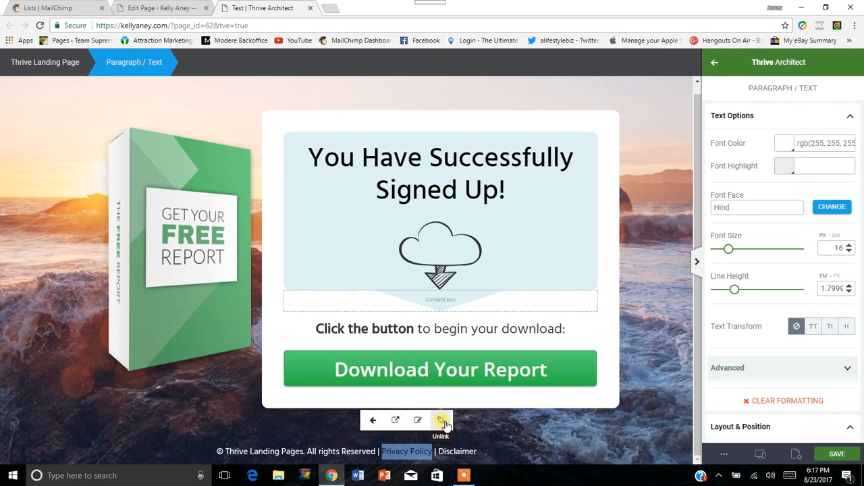
{"action": "left_click", "coordinate": [301, 432]}
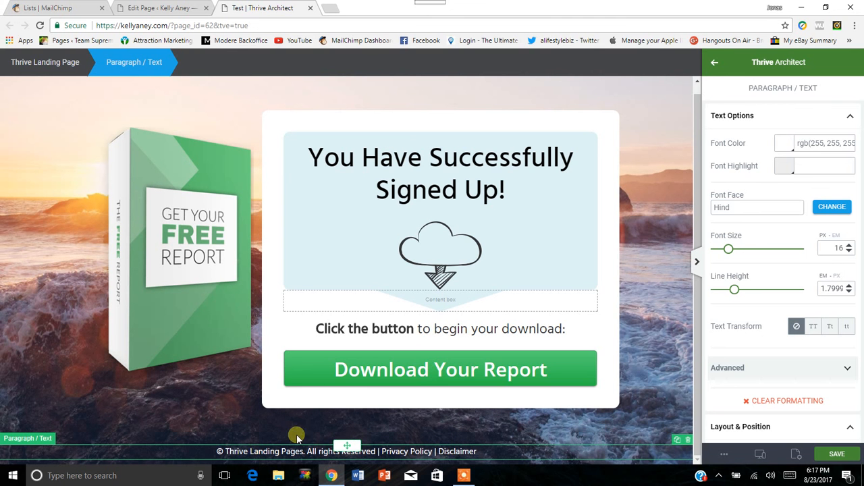
{"action": "left_click_drag", "start_coordinate": [229, 453], "coordinate": [302, 452]}
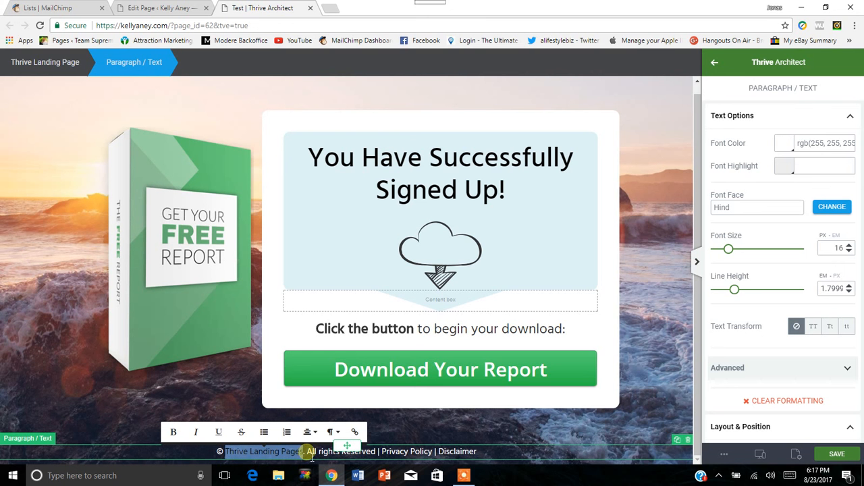
{"action": "left_click", "coordinate": [412, 427]}
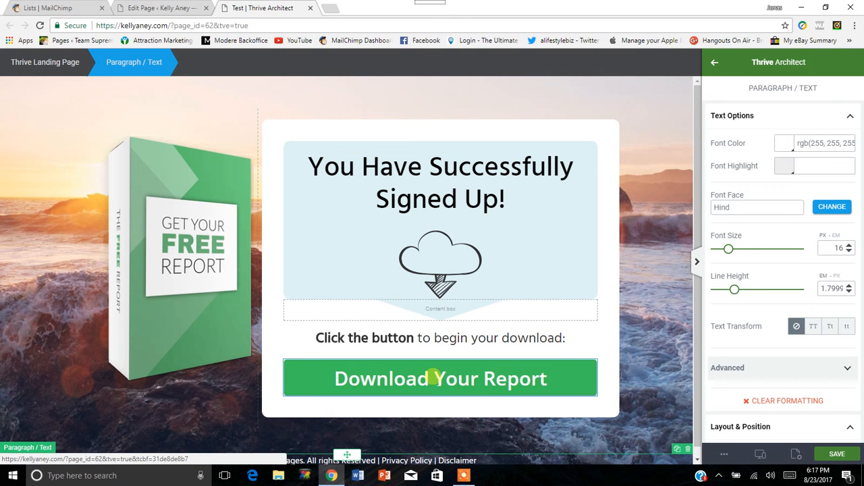
Examine the Download Your Report button's inline text options and its button link, style and color options.
{"action": "left_click", "coordinate": [434, 378]}
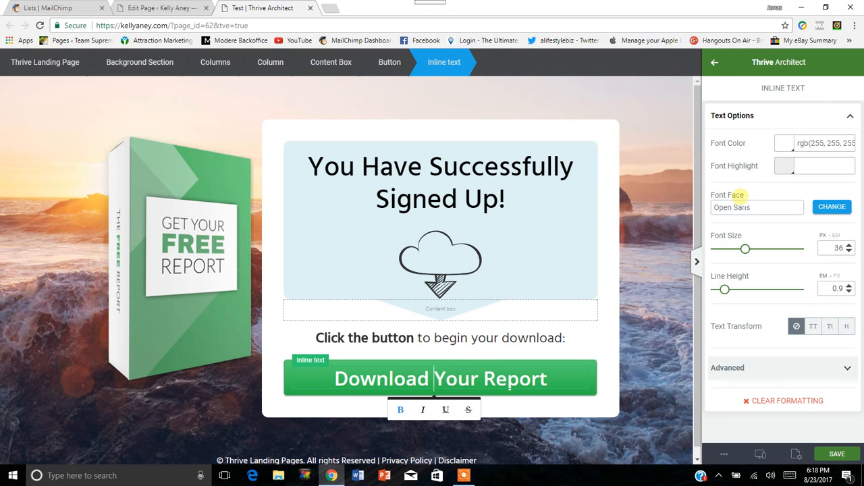
{"action": "left_click", "coordinate": [852, 116]}
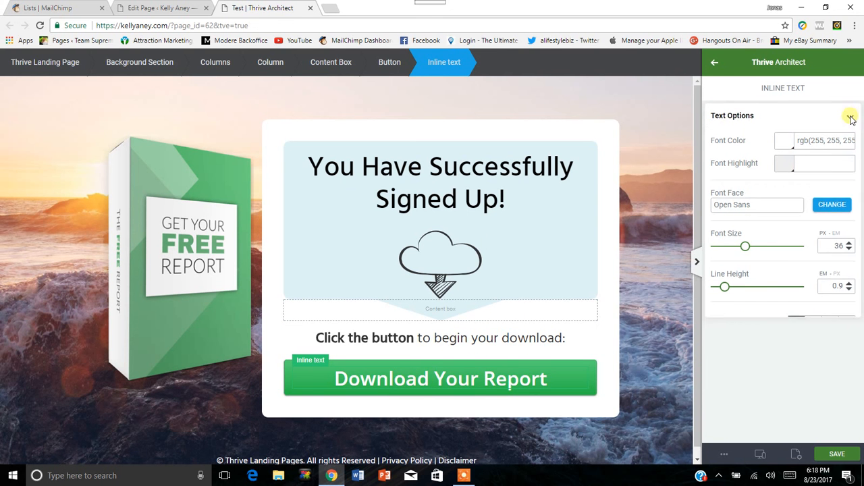
{"action": "left_click", "coordinate": [852, 116]}
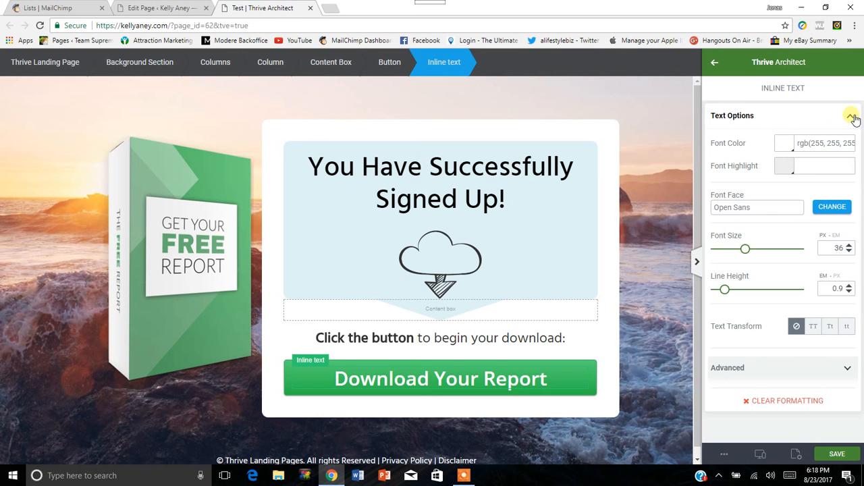
{"action": "left_click", "coordinate": [512, 365]}
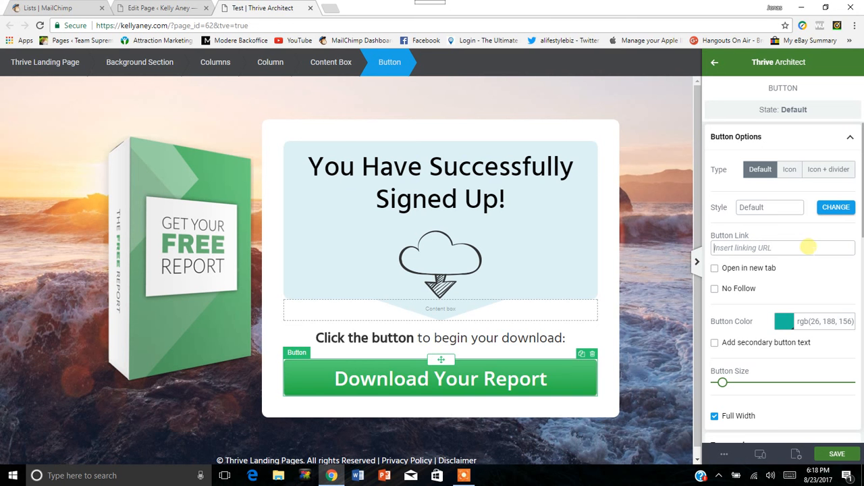
Save the Test page, close its editor, and return to the list of all pages.
{"action": "left_click", "coordinate": [837, 455]}
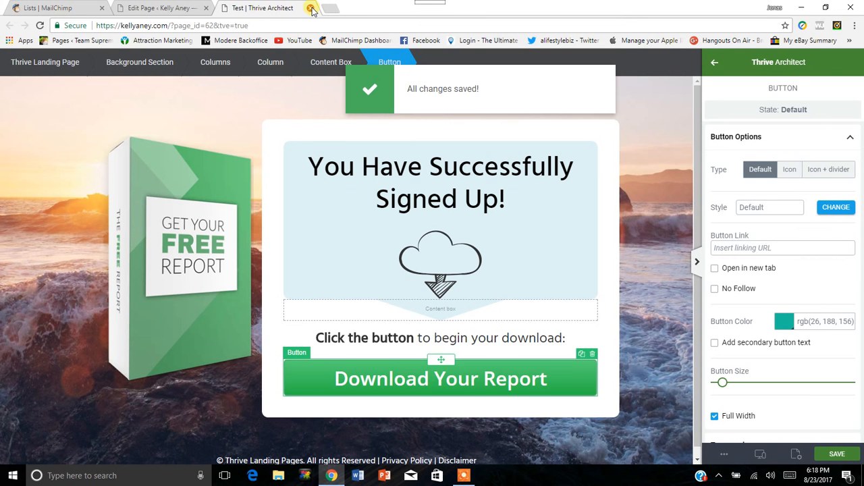
{"action": "left_click", "coordinate": [311, 9]}
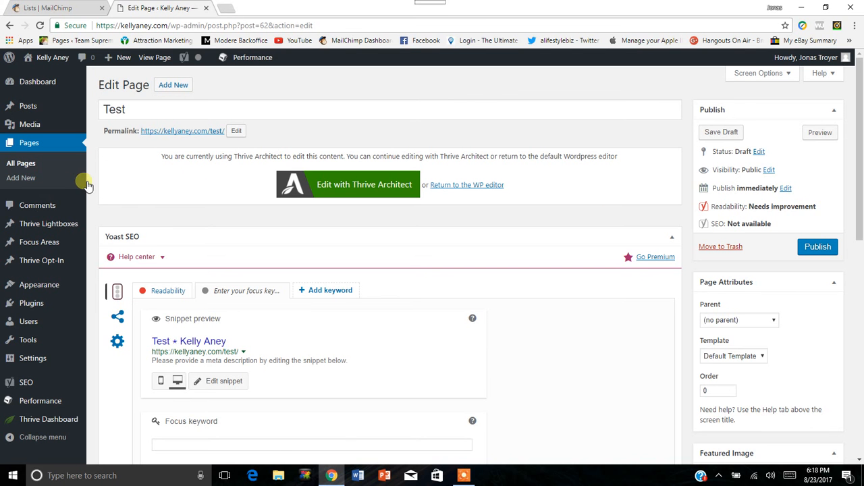
{"action": "left_click", "coordinate": [26, 162]}
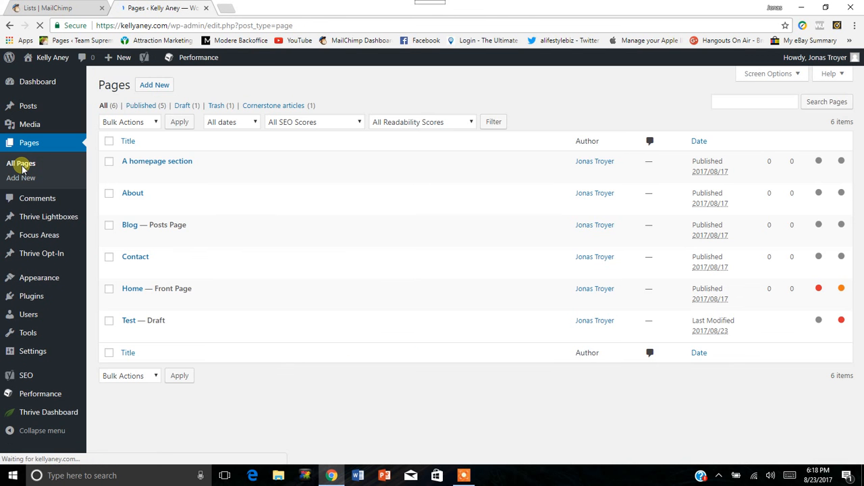
{"action": "mouse_move", "coordinate": [131, 320]}
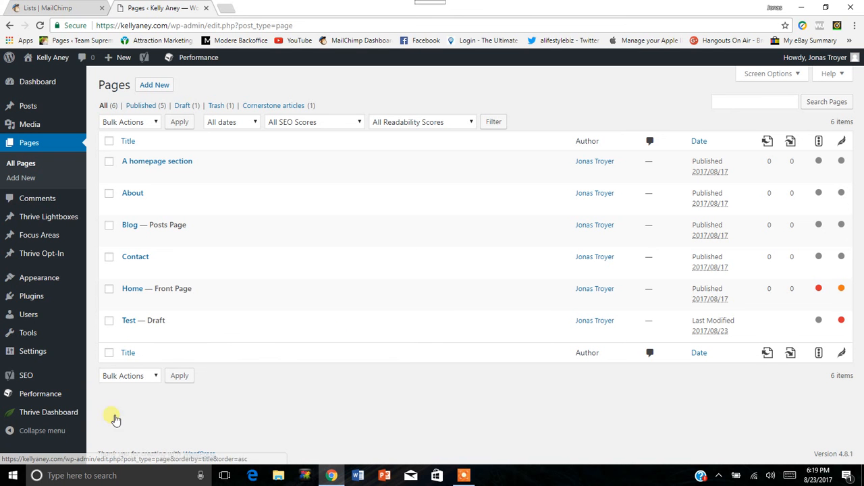
Open the Theme Options of the Thrive Dashboard.
{"action": "mouse_move", "coordinate": [61, 412]}
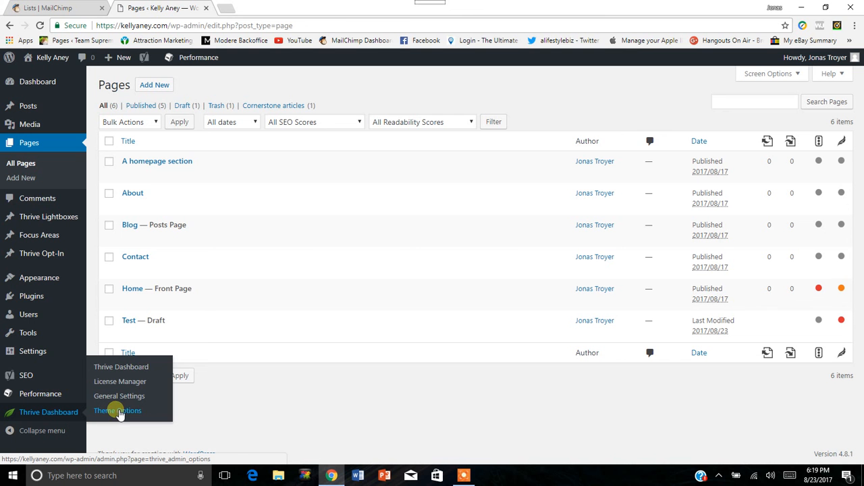